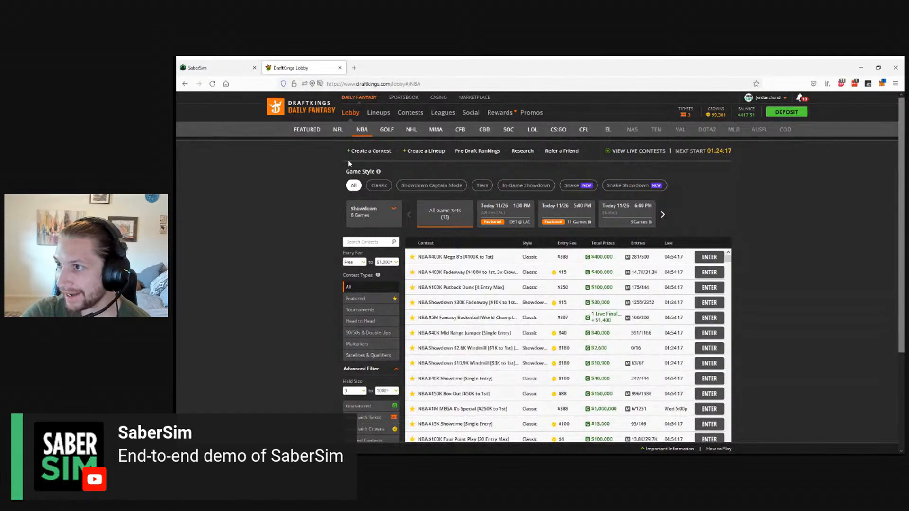
- Filter the NBA lobby to Classic tournaments in the 5:00 PM game set with a maximum entry fee of $3
{"action": "left_click", "coordinate": [569, 217]}
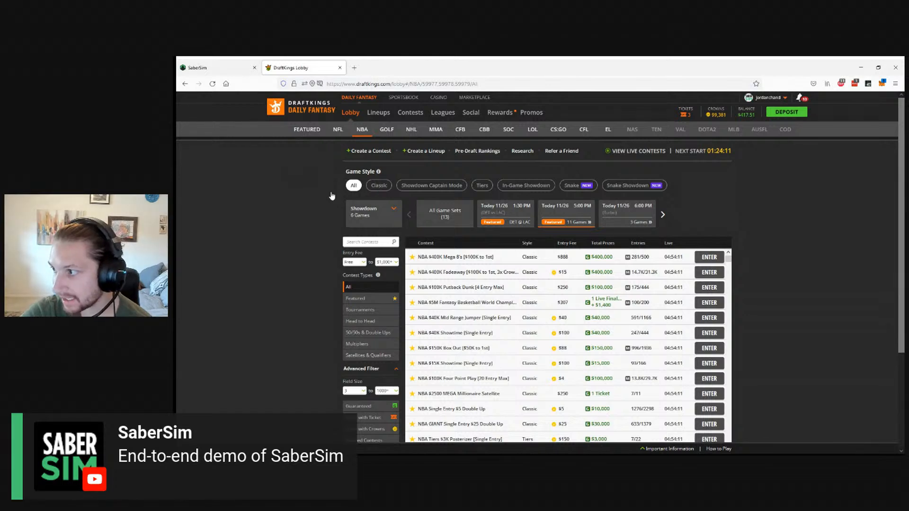
{"action": "left_click", "coordinate": [379, 187]}
{"action": "left_click", "coordinate": [474, 222]}
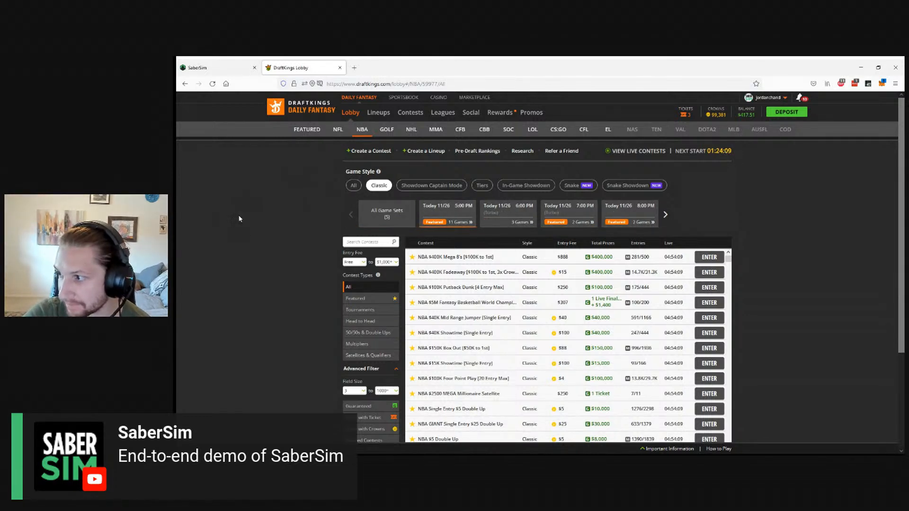
{"action": "left_click", "coordinate": [386, 261]}
{"action": "left_click", "coordinate": [391, 304]}
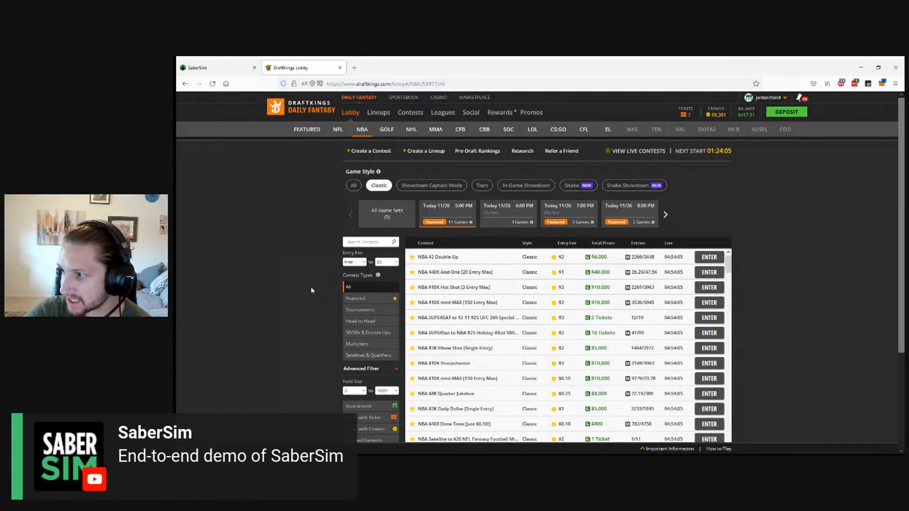
{"action": "left_click", "coordinate": [367, 309]}
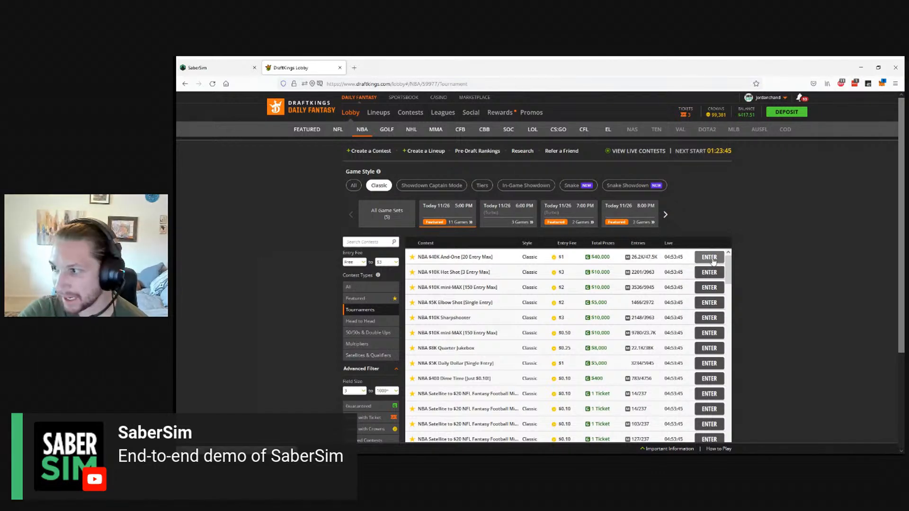
- Start an entry in the NBA $5K Daily Dollar contest and draft Lonzo Ball, D. Bane, B. Bogdanovic, D. Bazley and J. Poeltl
{"action": "left_click", "coordinate": [707, 366]}
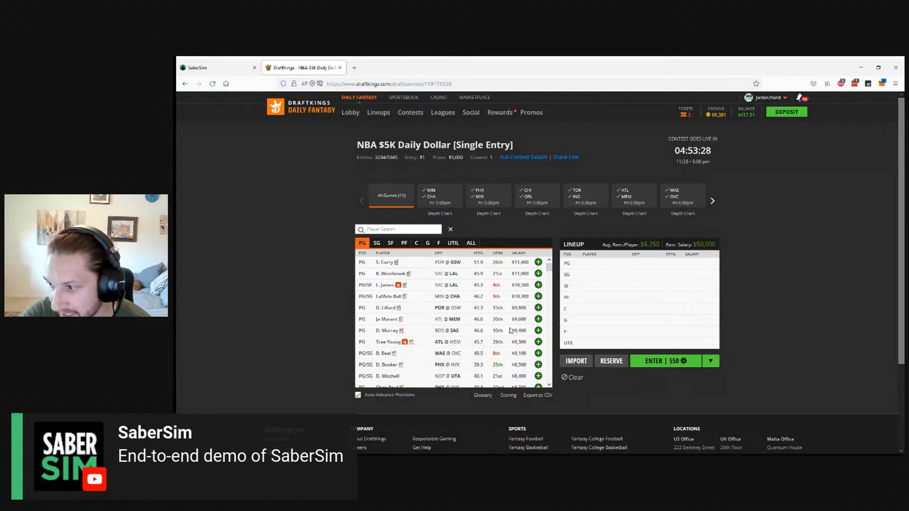
{"action": "scroll", "coordinate": [225, 254], "scroll_direction": "down", "scroll_amount": 3}
{"action": "scroll", "coordinate": [224, 254], "scroll_direction": "up", "scroll_amount": 3}
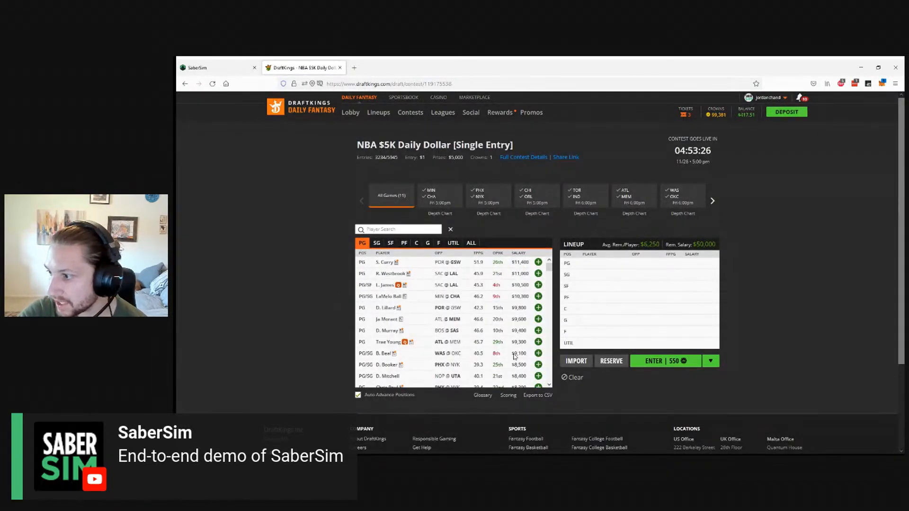
{"action": "scroll", "coordinate": [514, 356], "scroll_direction": "down", "scroll_amount": 5}
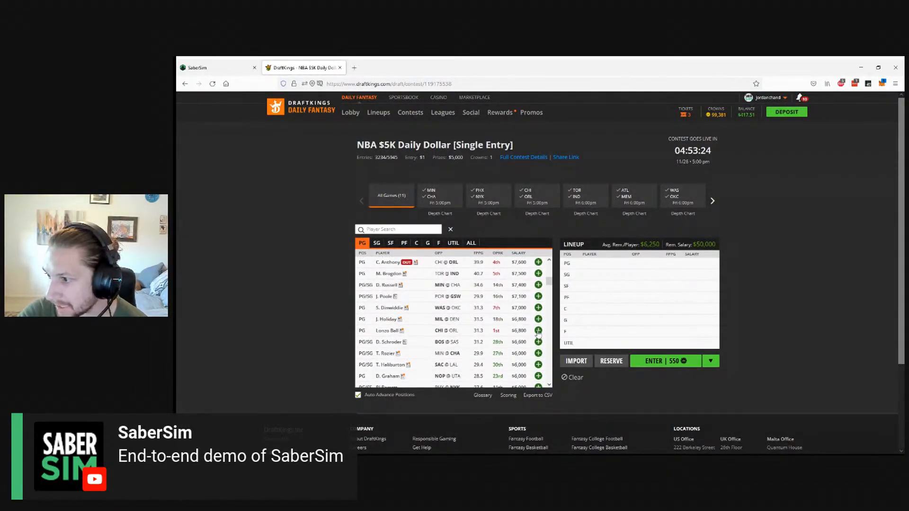
{"action": "left_click", "coordinate": [538, 330]}
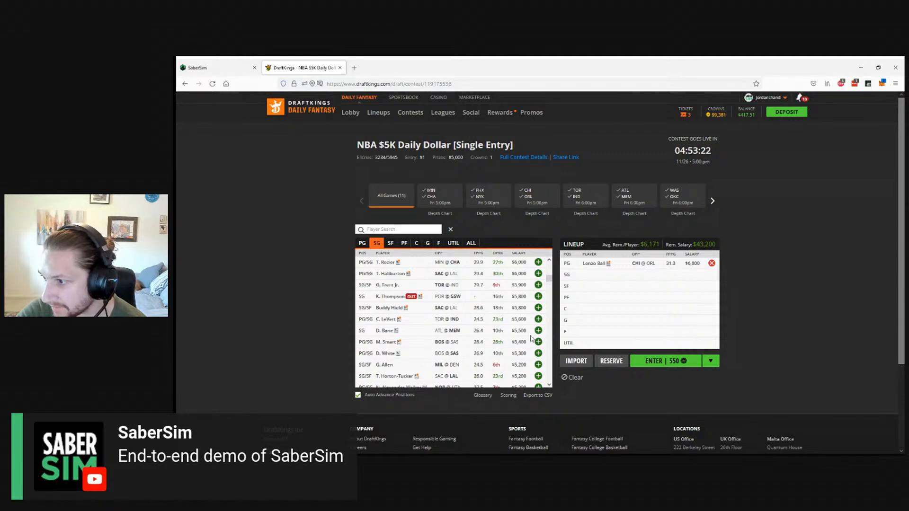
{"action": "left_click", "coordinate": [538, 331]}
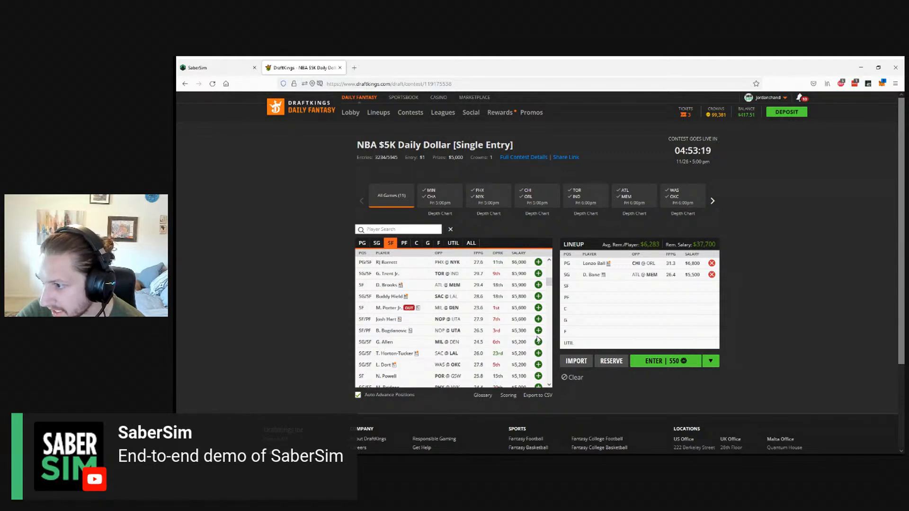
{"action": "left_click", "coordinate": [538, 332]}
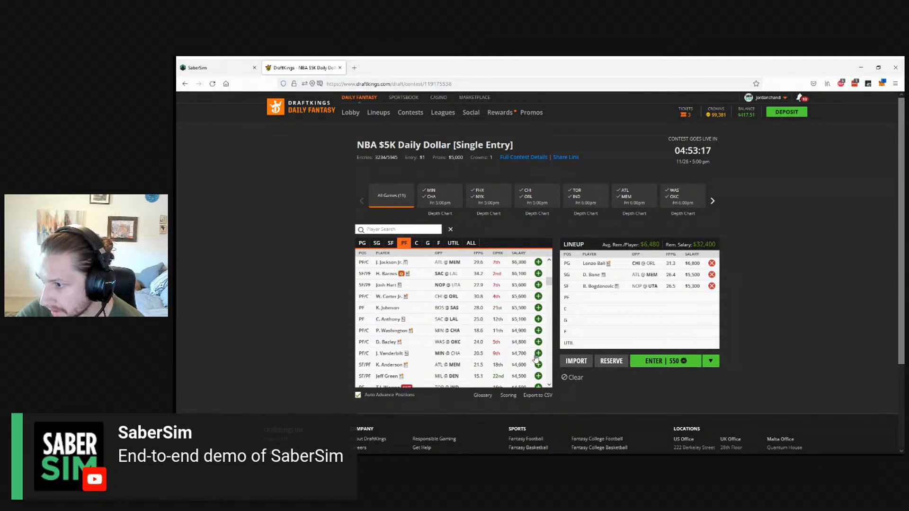
{"action": "left_click", "coordinate": [538, 342]}
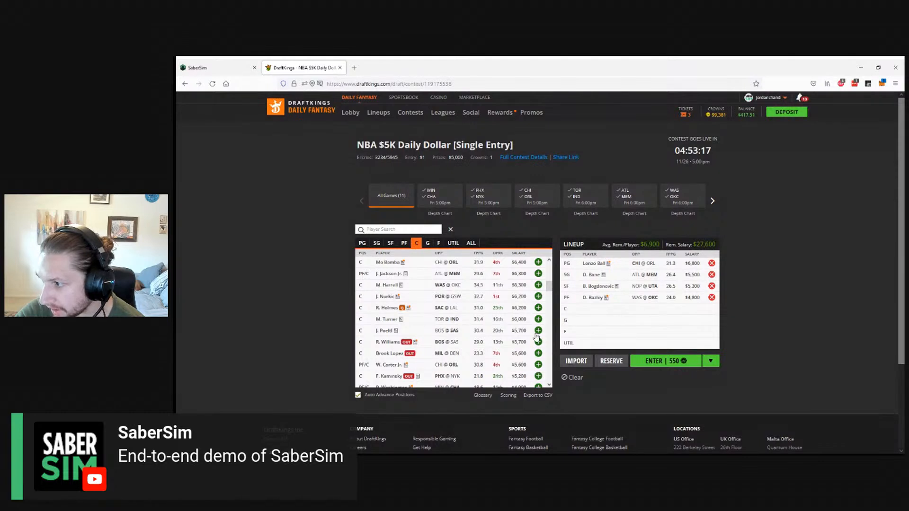
{"action": "left_click", "coordinate": [537, 331]}
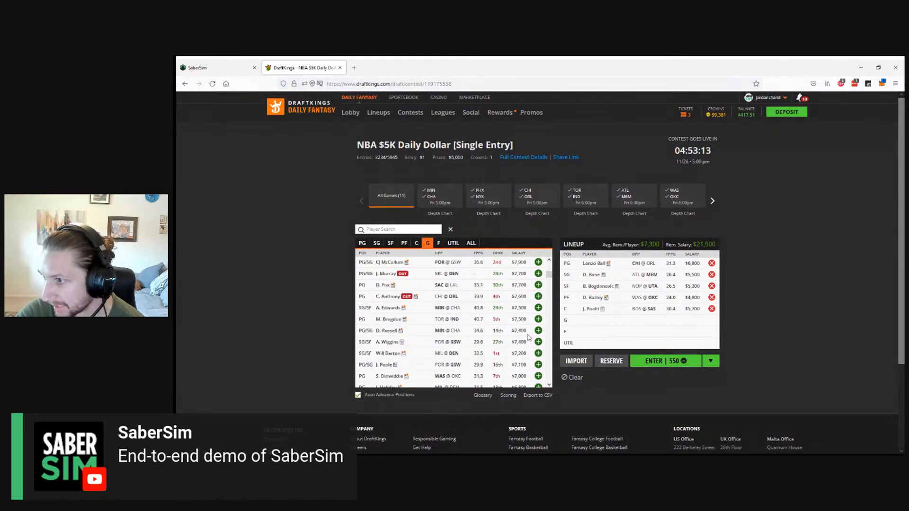
- Complete the lineup with D. Lillard at G, Josh Hart at F instead of J. Brown, and Kyle Kuzma at UTIL
{"action": "scroll", "coordinate": [536, 322], "scroll_direction": "up", "scroll_amount": 3}
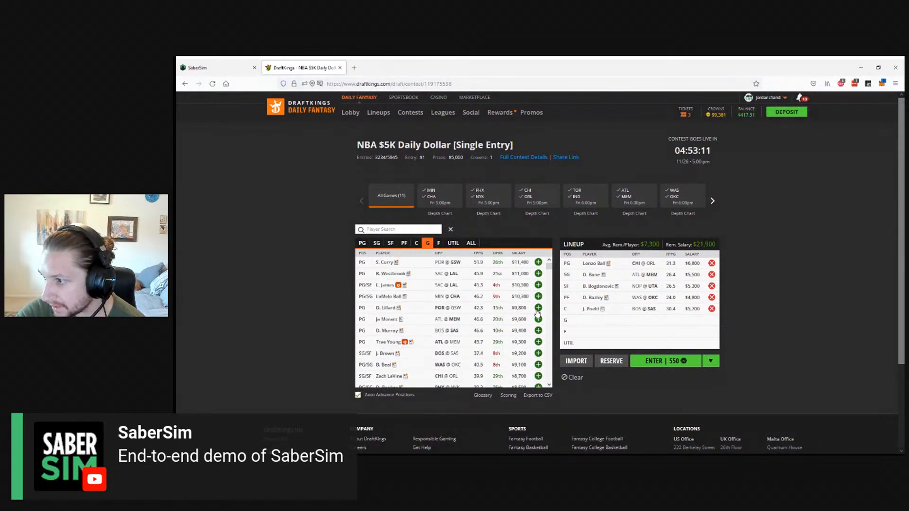
{"action": "left_click", "coordinate": [538, 308]}
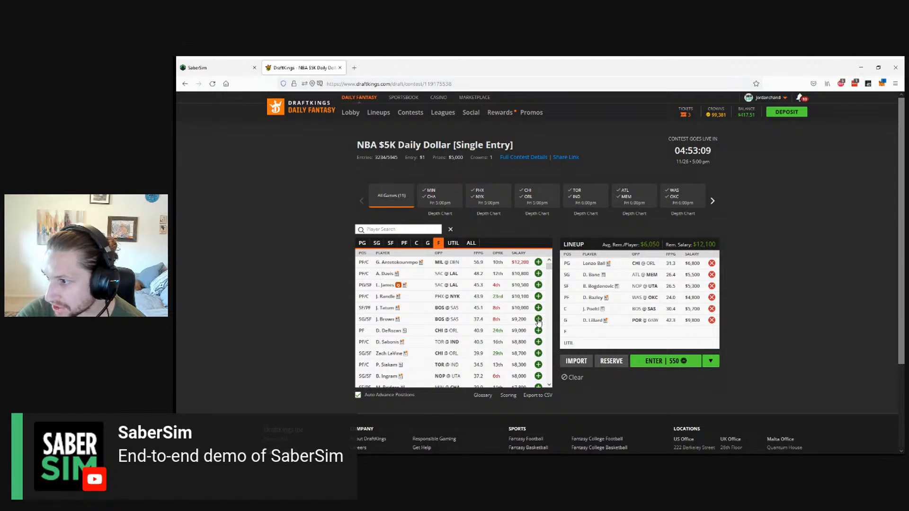
{"action": "left_click", "coordinate": [538, 320]}
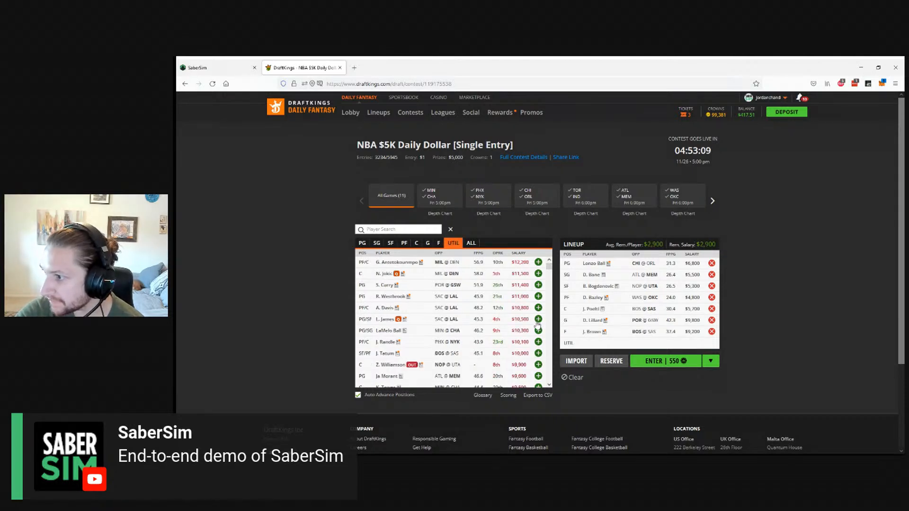
{"action": "left_click", "coordinate": [712, 332]}
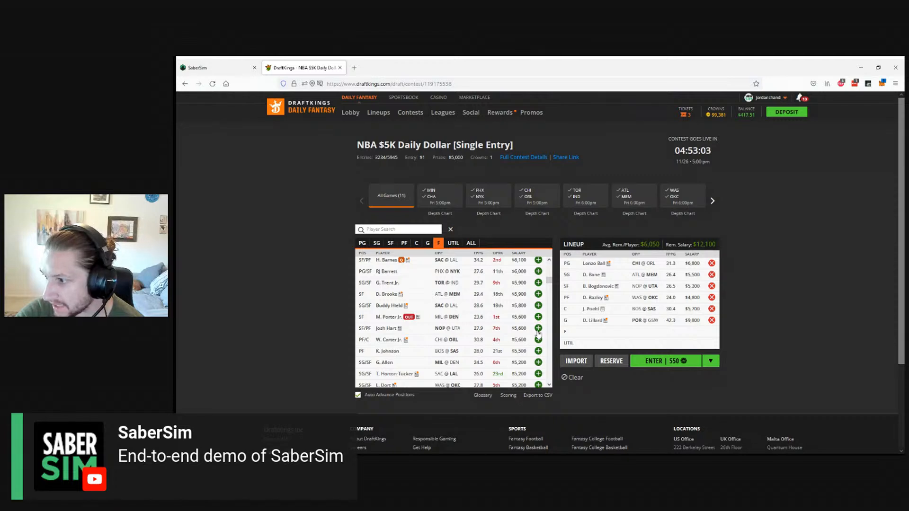
{"action": "left_click", "coordinate": [537, 332]}
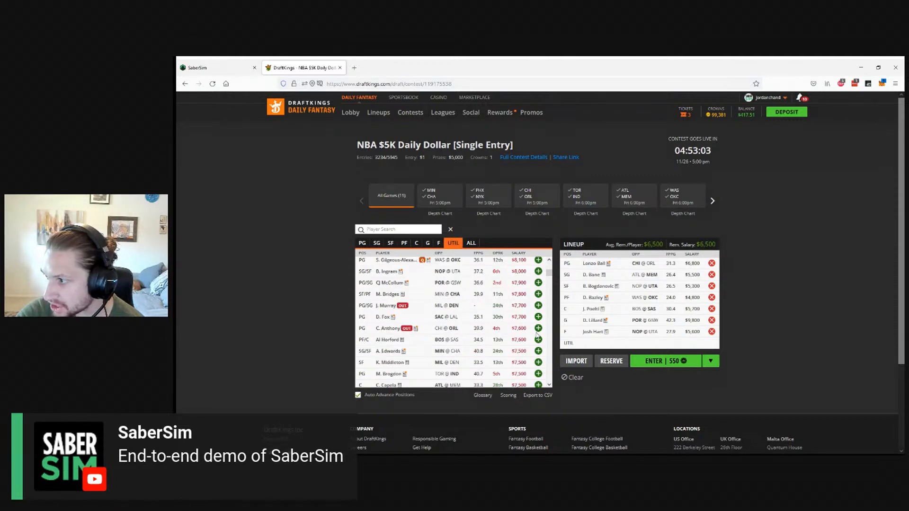
{"action": "scroll", "coordinate": [536, 350], "scroll_direction": "down", "scroll_amount": 5}
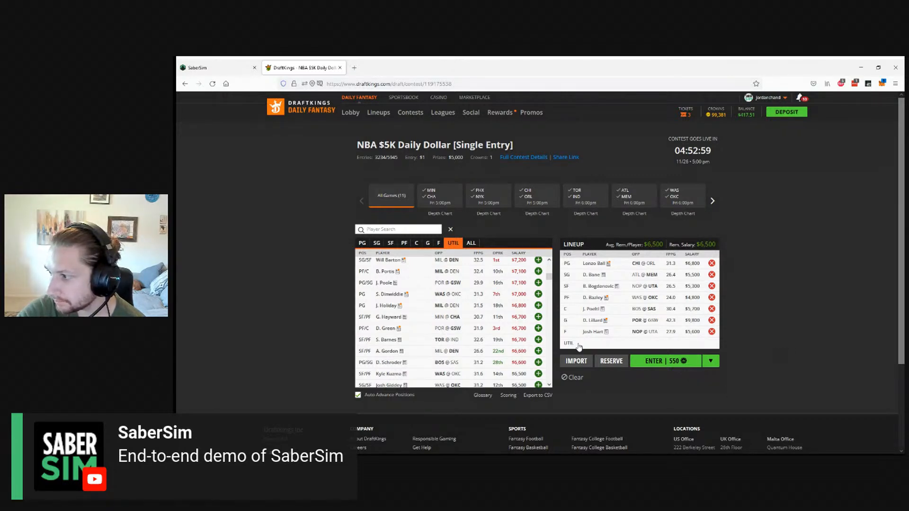
{"action": "scroll", "coordinate": [393, 339], "scroll_direction": "down", "scroll_amount": 1}
{"action": "double_click", "coordinate": [532, 335]}
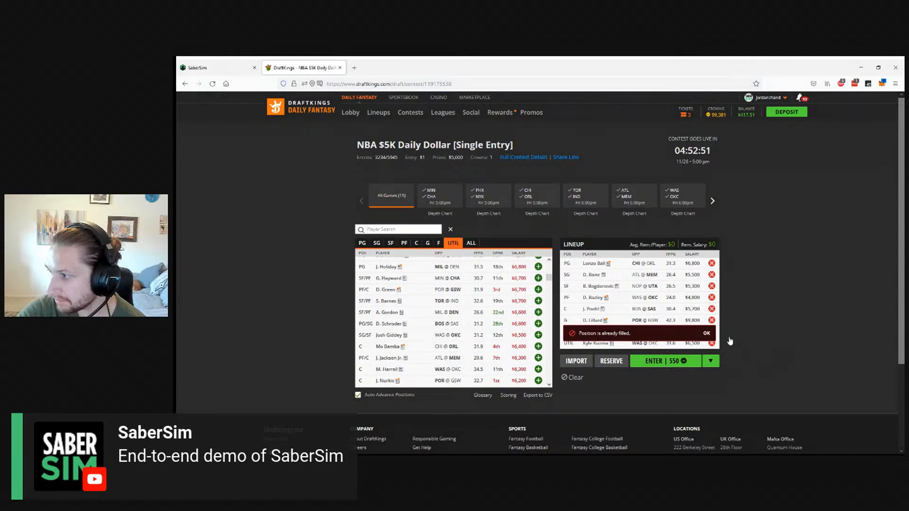
{"action": "left_click", "coordinate": [706, 333]}
- Switch the entry payment to $1 cash and enter the lineup in the Daily Dollar contest
{"action": "left_click", "coordinate": [711, 363]}
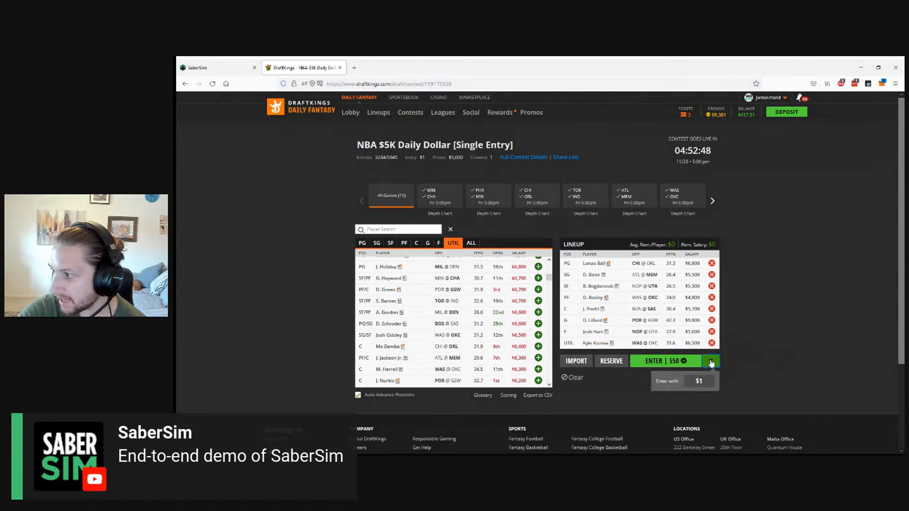
{"action": "left_click", "coordinate": [707, 383]}
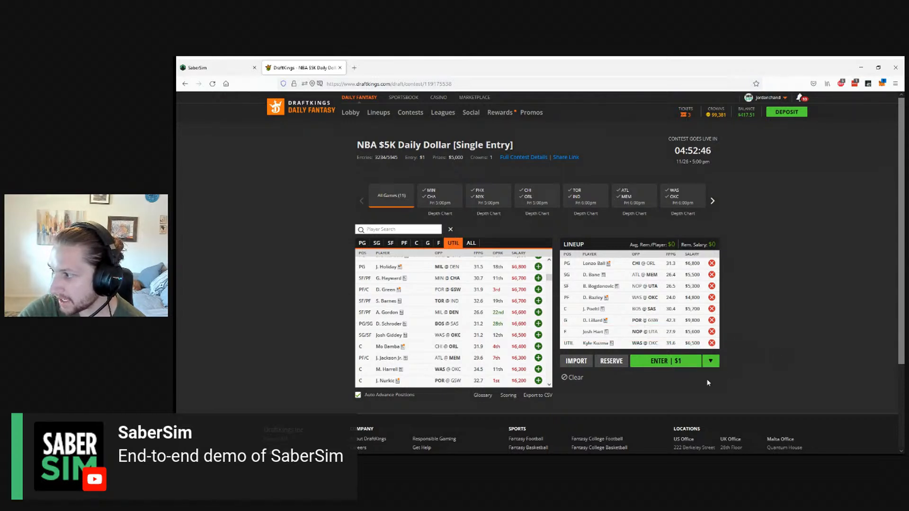
{"action": "left_click", "coordinate": [687, 363]}
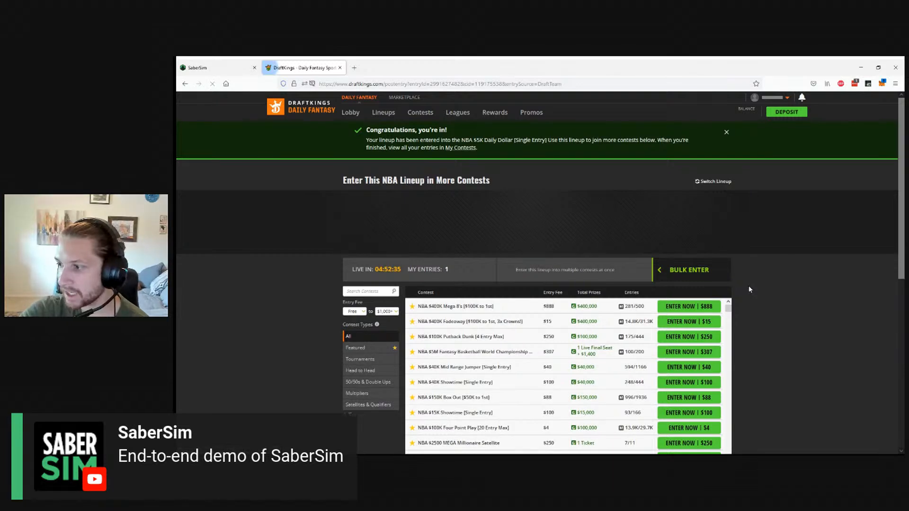
- Start a bulk entry for the lineup and filter the contests to tournaments with a maximum entry fee of $5
{"action": "scroll", "coordinate": [768, 277], "scroll_direction": "down", "scroll_amount": 1}
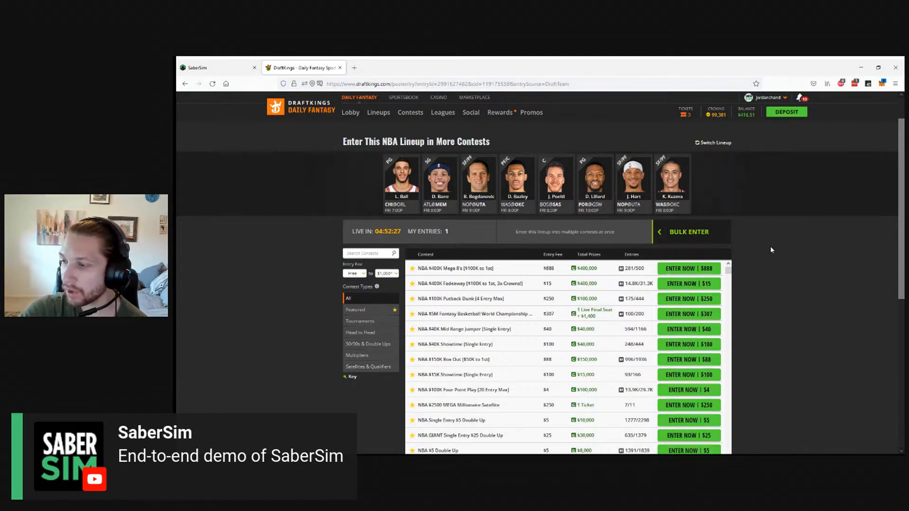
{"action": "left_click", "coordinate": [710, 233]}
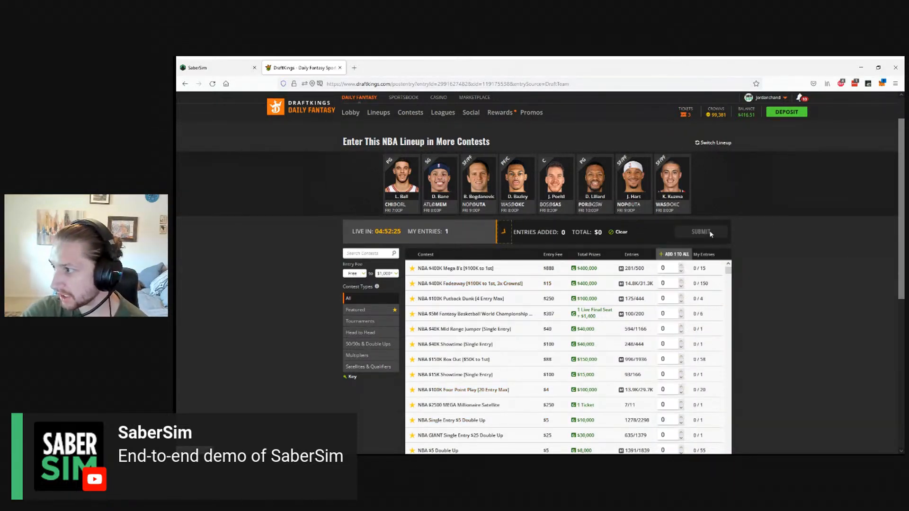
{"action": "left_click", "coordinate": [387, 273]}
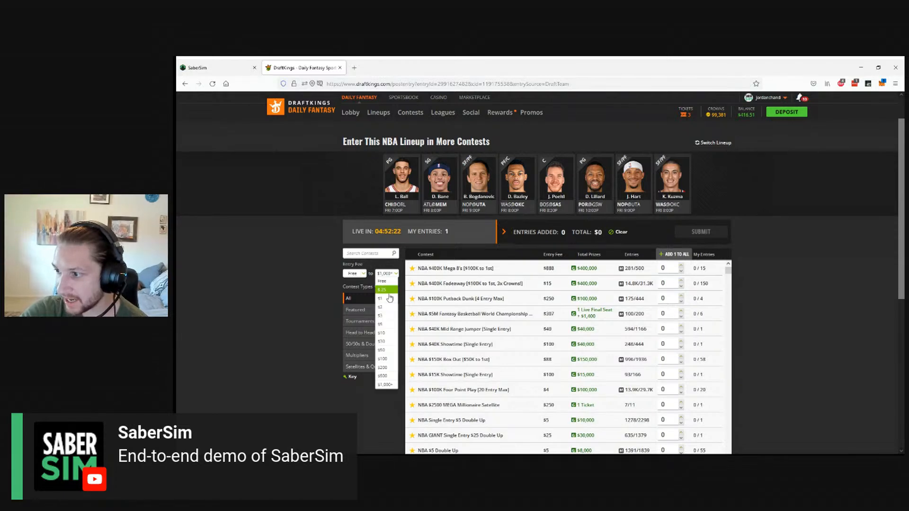
{"action": "left_click", "coordinate": [389, 325]}
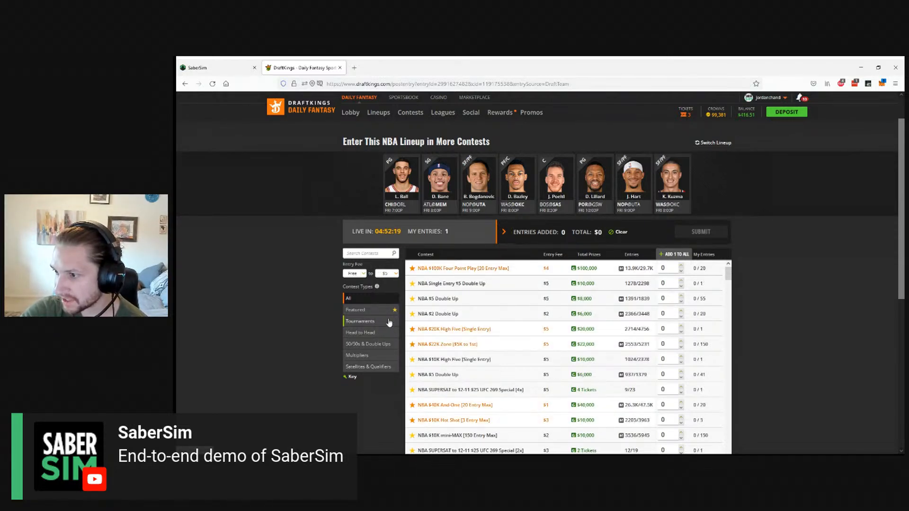
{"action": "left_click", "coordinate": [387, 325]}
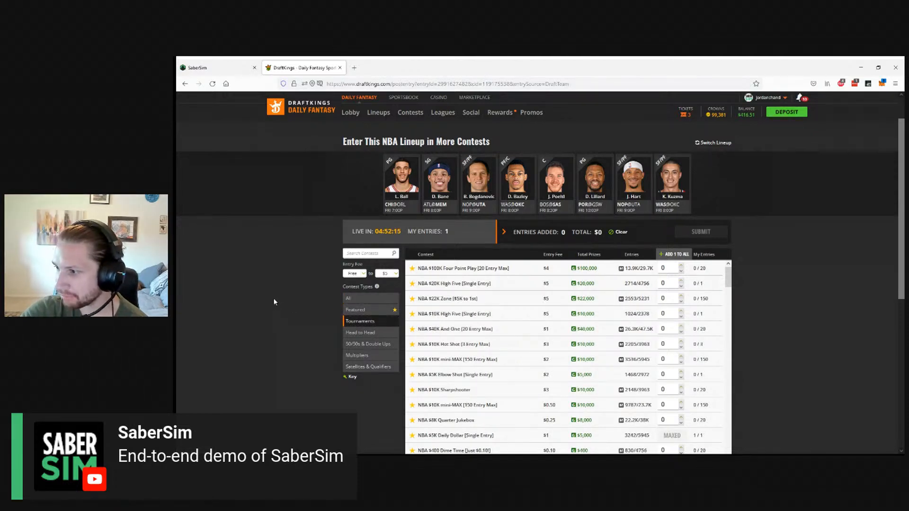
- Set 1 entry for the NBA $5K Elbow Shot and 3 entries for the NBA $10K Hot Shot
{"action": "scroll", "coordinate": [273, 299], "scroll_direction": "down", "scroll_amount": 1}
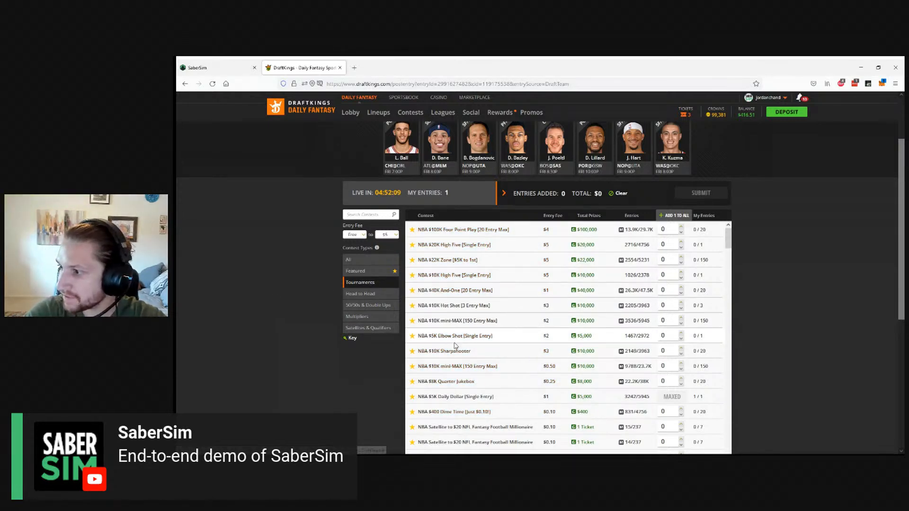
{"action": "left_click", "coordinate": [667, 335]}
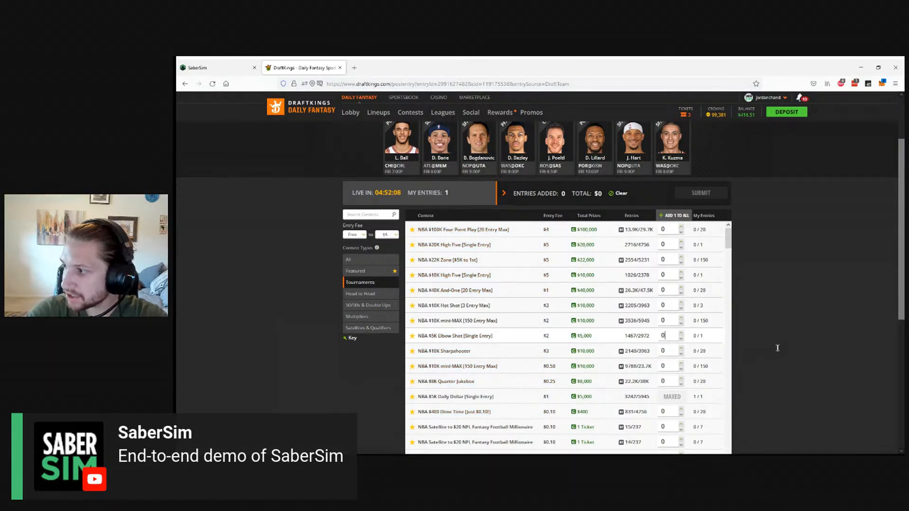
{"action": "type", "text": "1"}
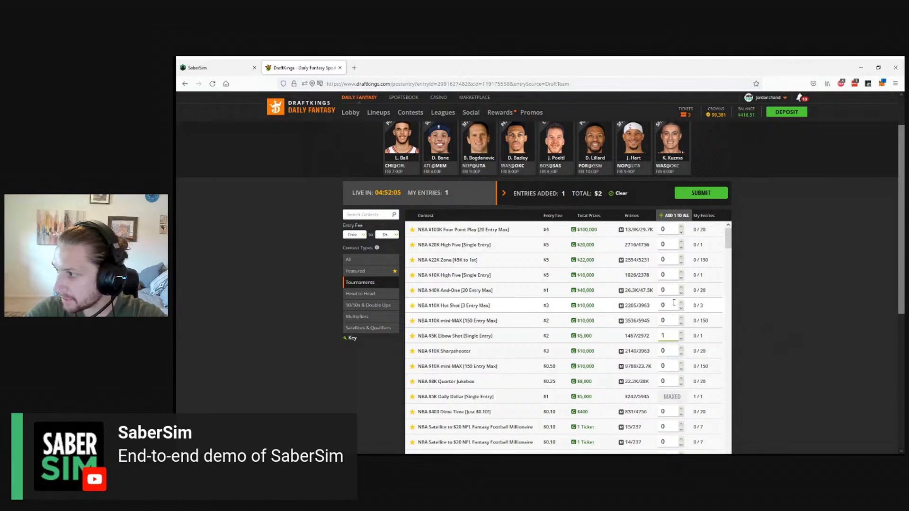
{"action": "double_click", "coordinate": [666, 304]}
{"action": "type", "text": "3"}
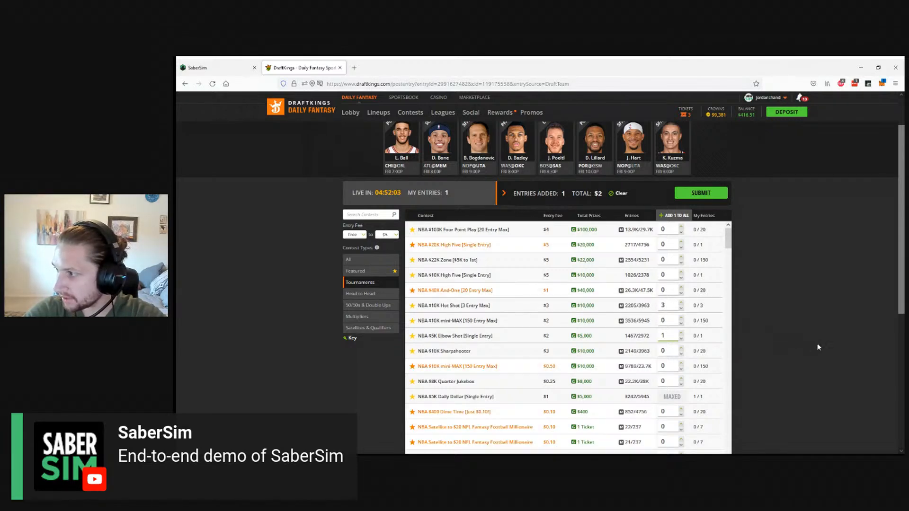
- Set 20 entries for the NBA $40K And-One and 1 entry each for the $10K and $20K High Five contests
{"action": "key", "text": "shift+Tab"}
{"action": "type", "text": "2"}
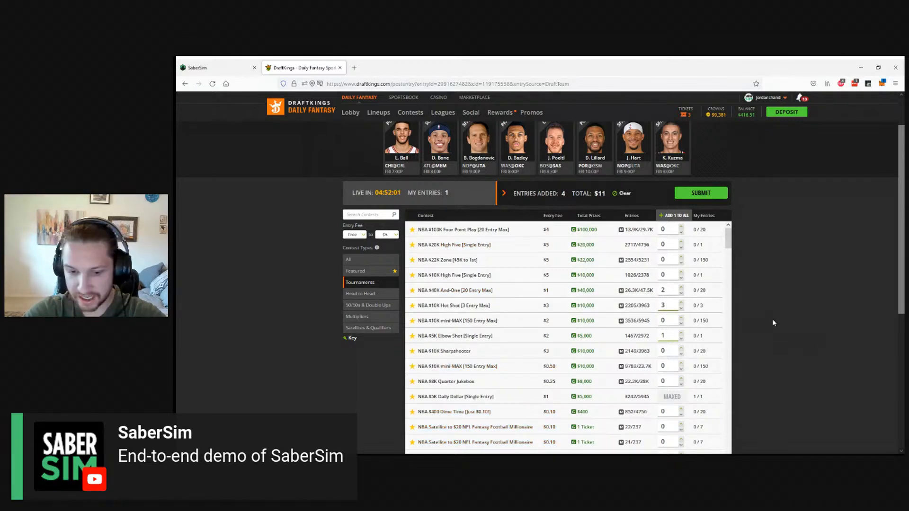
{"action": "type", "text": "0"}
{"action": "key", "text": "shift+Tab"}
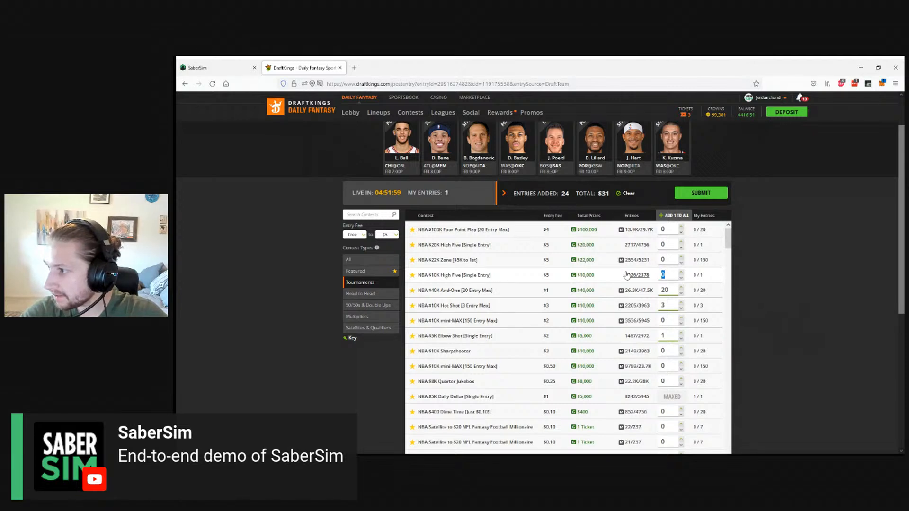
{"action": "type", "text": "1"}
{"action": "double_click", "coordinate": [664, 245]}
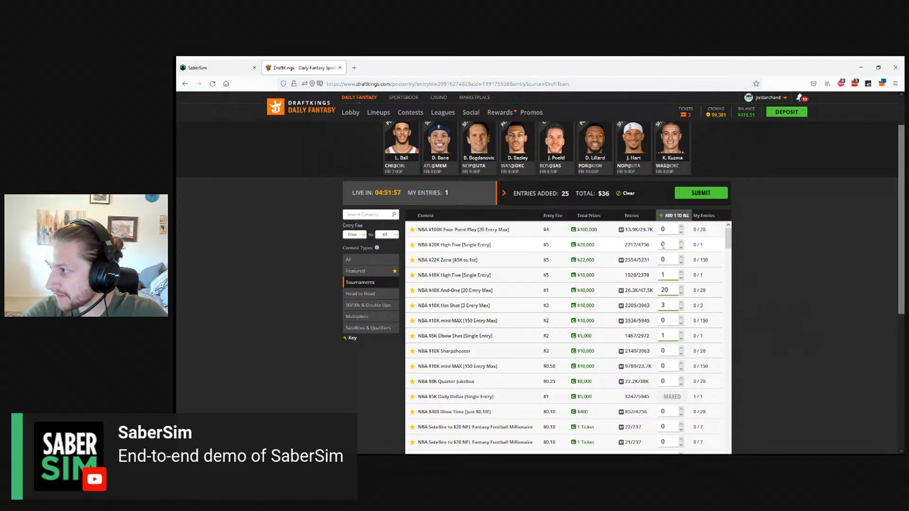
{"action": "type", "text": "1"}
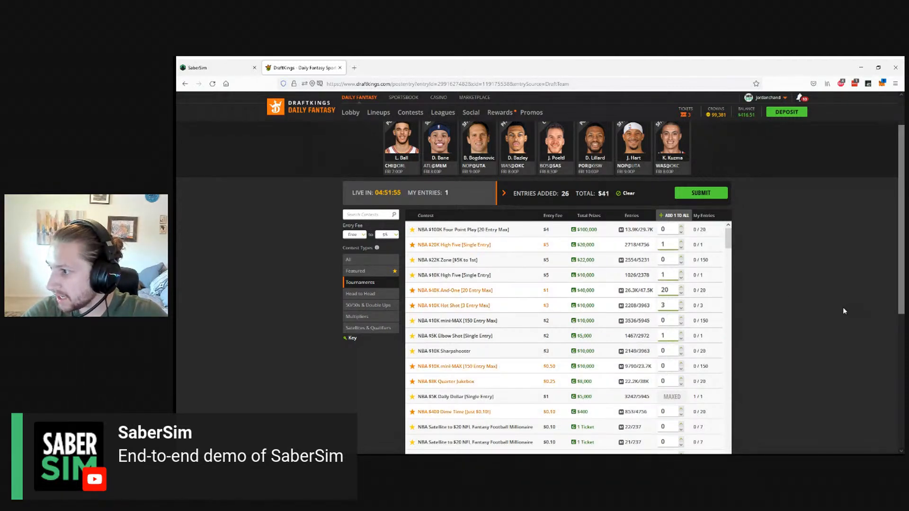
- Set 20 entries for the NBA $8K Quarter Jukebox and submit all the added contest entries
{"action": "double_click", "coordinate": [663, 380]}
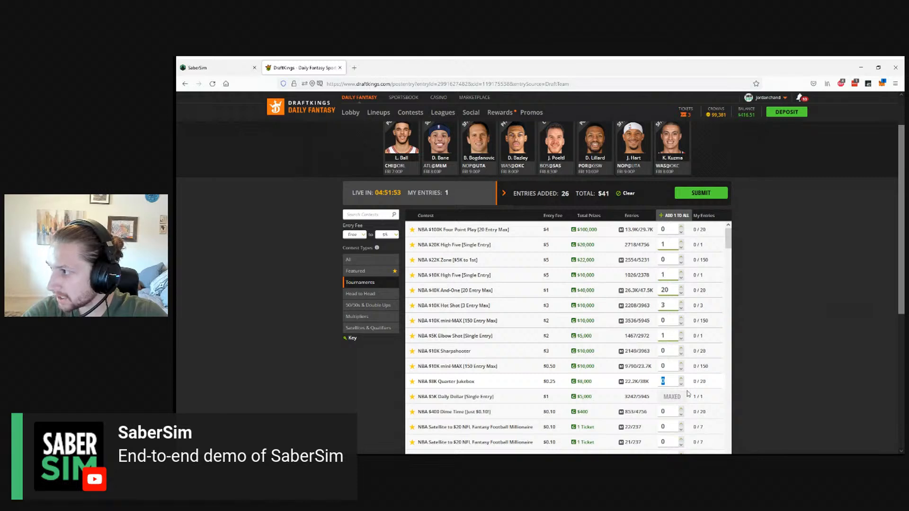
{"action": "type", "text": "20"}
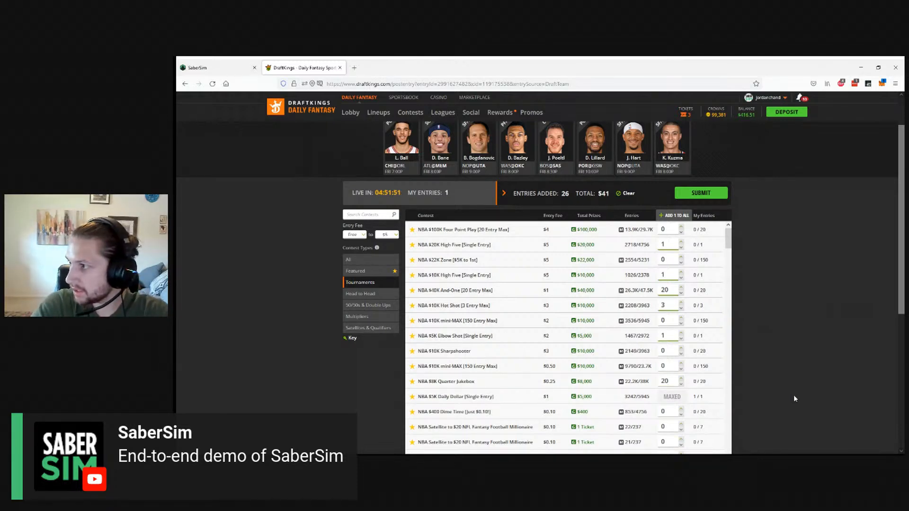
{"action": "scroll", "coordinate": [795, 393], "scroll_direction": "down", "scroll_amount": 2}
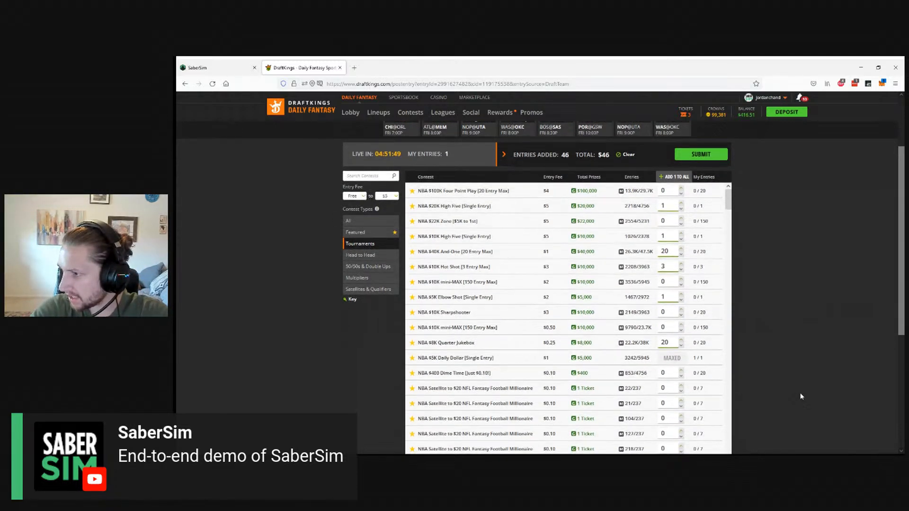
{"action": "scroll", "coordinate": [816, 388], "scroll_direction": "up", "scroll_amount": 2}
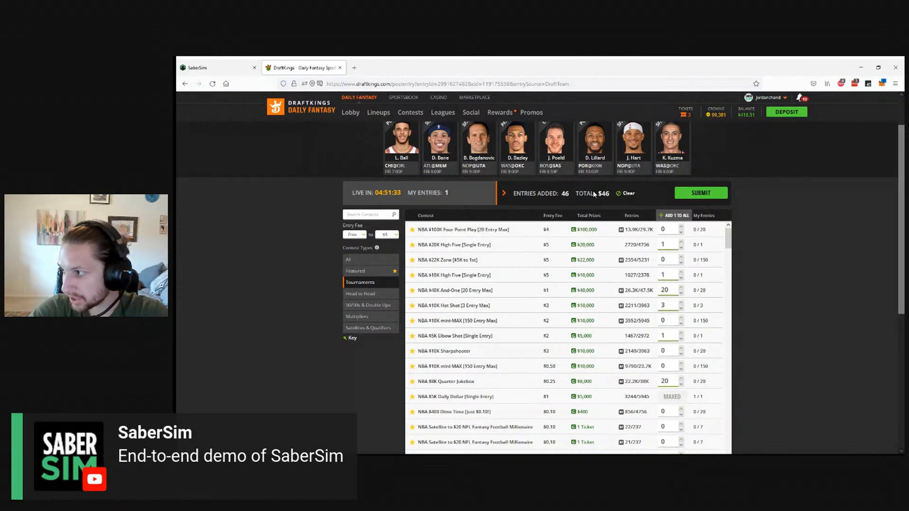
{"action": "left_click", "coordinate": [705, 198]}
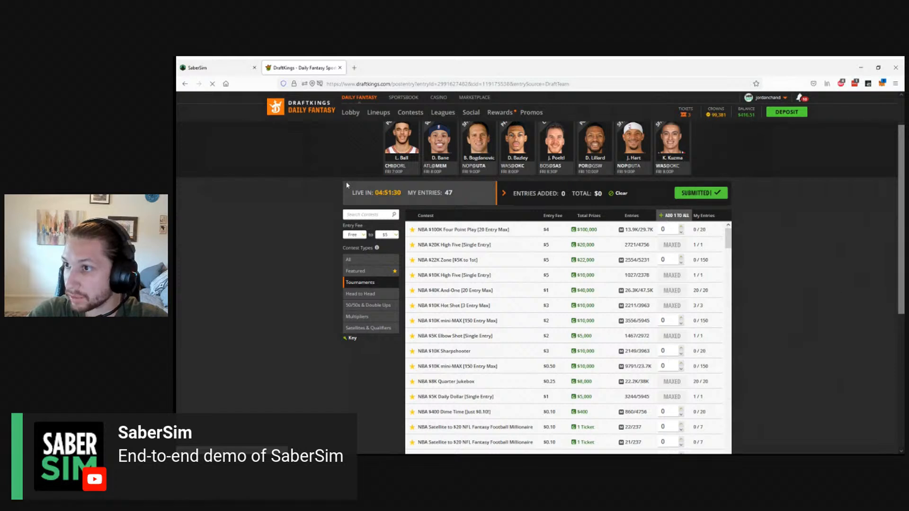
- Switch to SaberSim and load the NBA 7:00PM (11 games) Main slate for DraftKings
{"action": "left_click", "coordinate": [246, 63]}
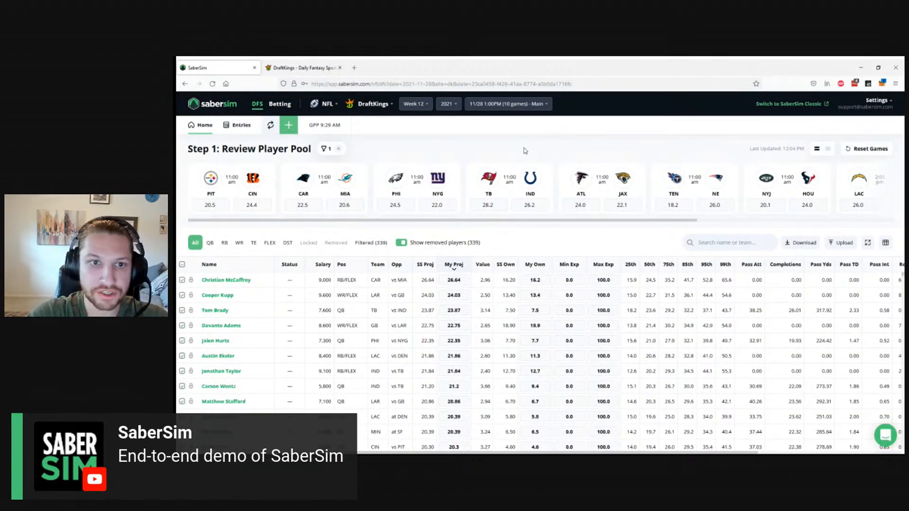
{"action": "left_click", "coordinate": [326, 105]}
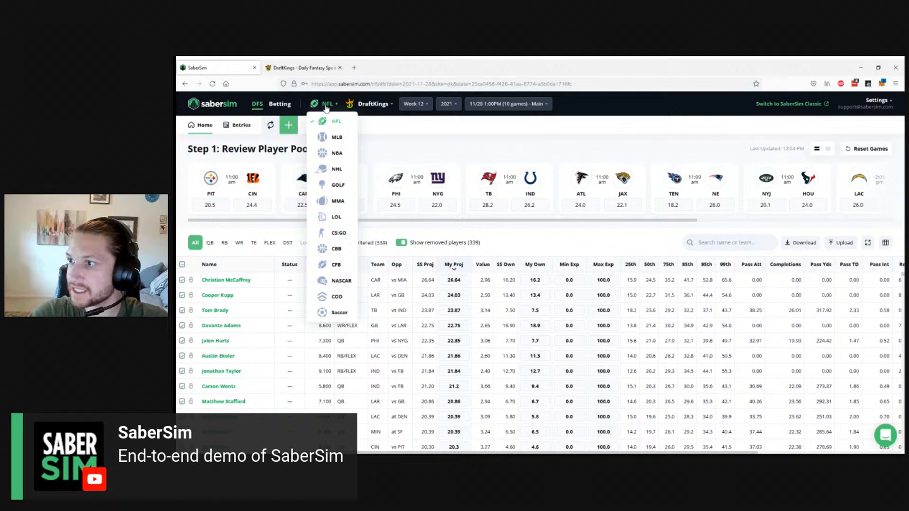
{"action": "left_click", "coordinate": [337, 152]}
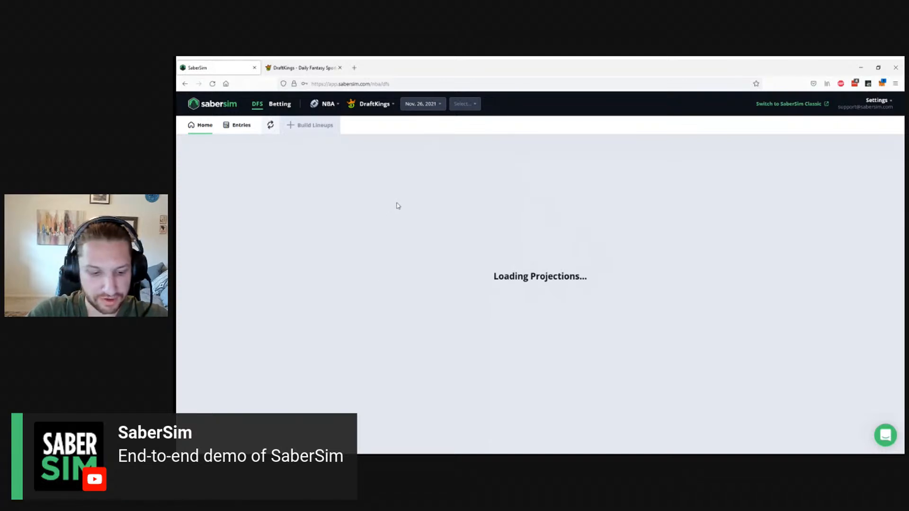
{"action": "key", "text": "F5"}
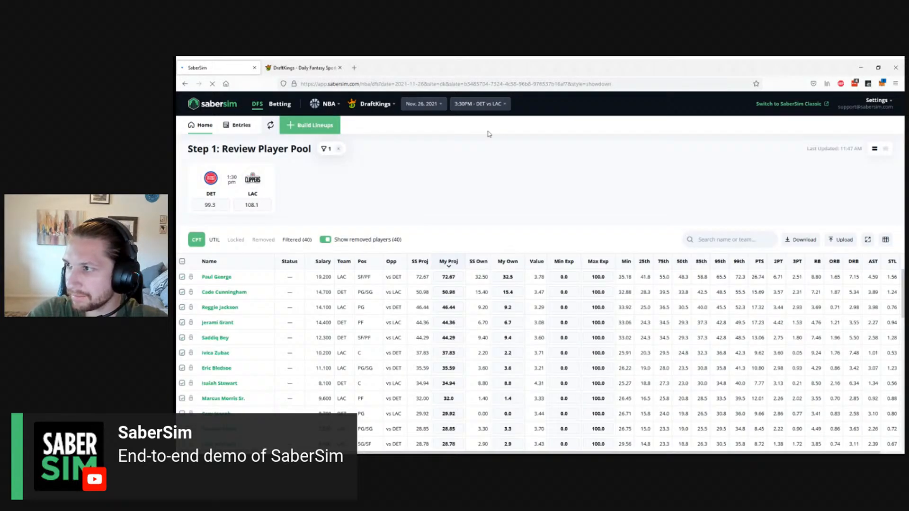
{"action": "left_click", "coordinate": [480, 104]}
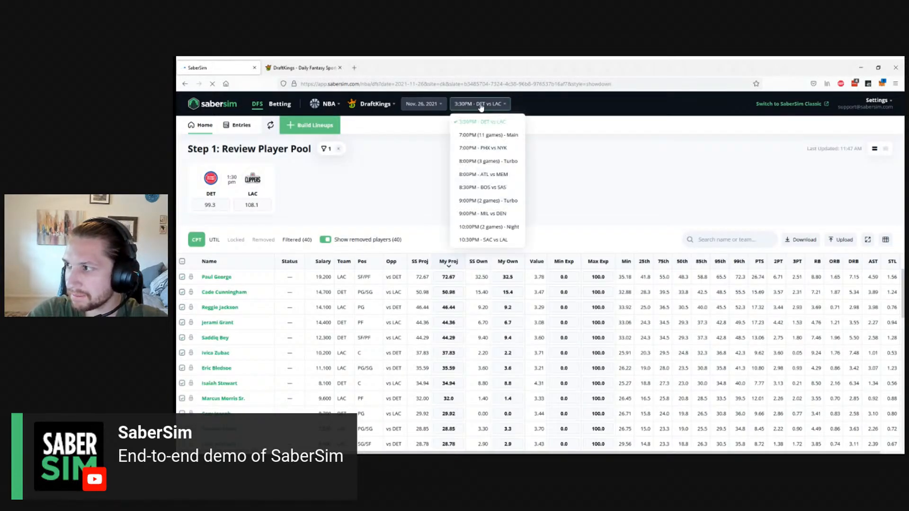
{"action": "left_click", "coordinate": [494, 136]}
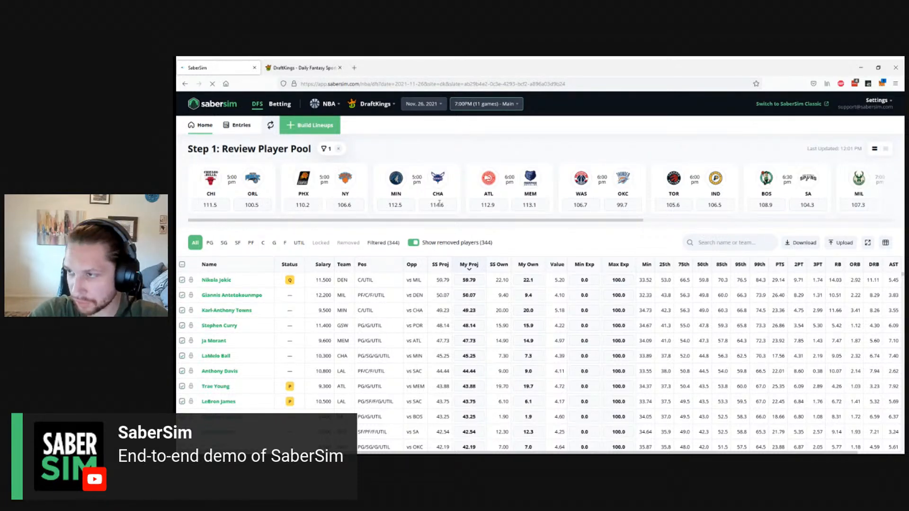
- Download the entries template file from DraftKings and upload it to the SaberSim entries page
{"action": "left_click", "coordinate": [236, 126]}
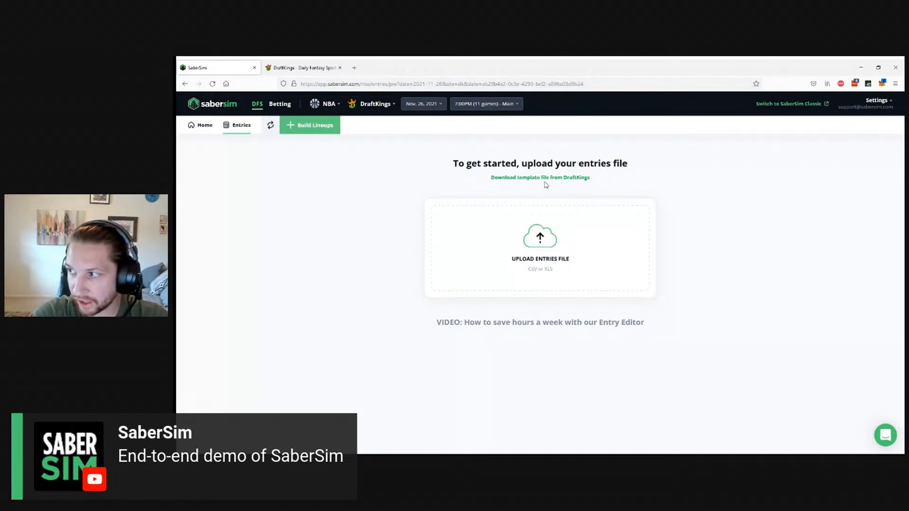
{"action": "left_click", "coordinate": [555, 183]}
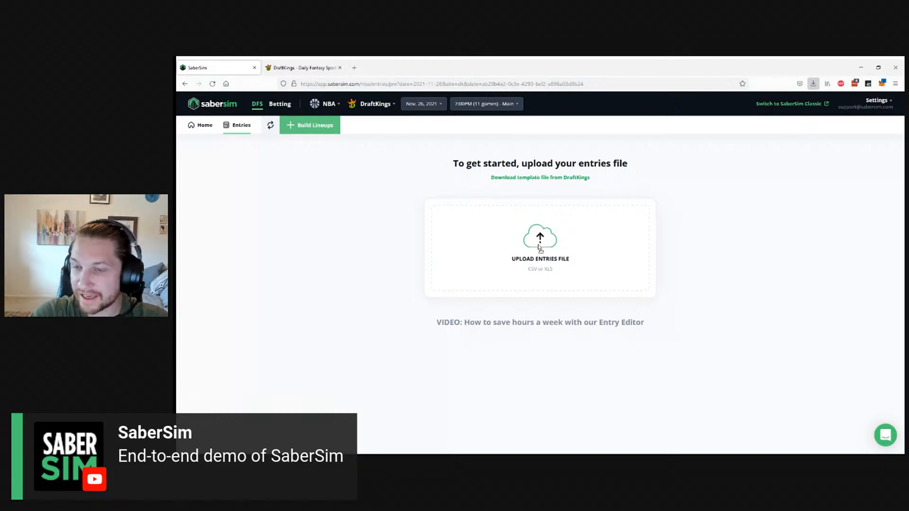
{"action": "left_click_drag", "start_coordinate": [540, 247], "coordinate": [540, 247]}
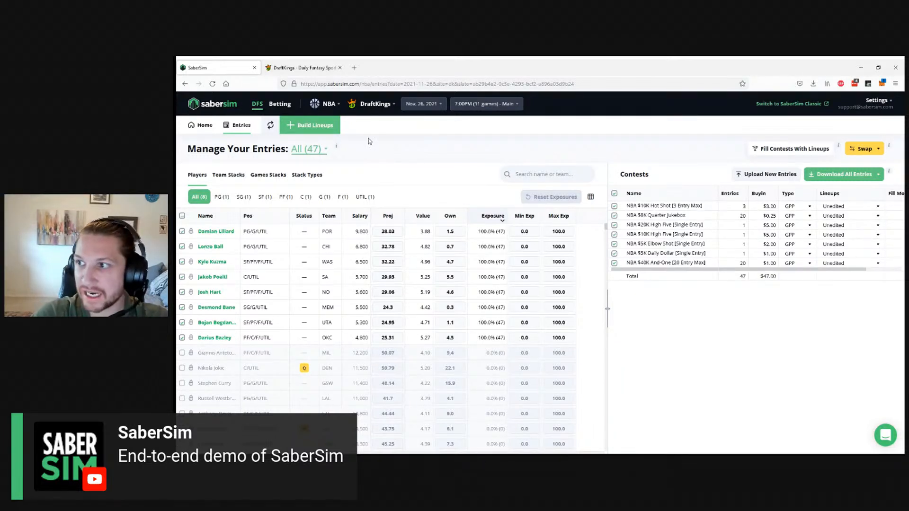
- Begin a new lineup build from the player pool with a 20-max entry limit and 10,001 - 50,000 entrants
{"action": "left_click", "coordinate": [197, 127]}
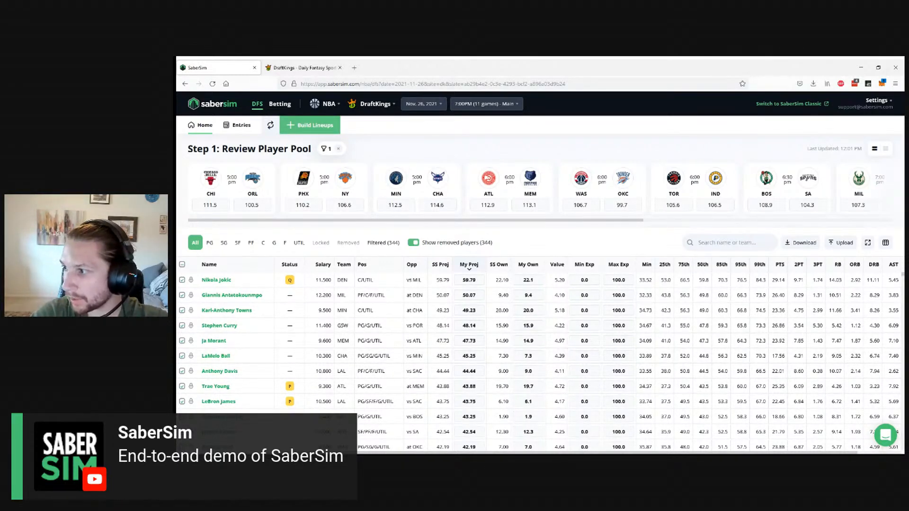
{"action": "left_click", "coordinate": [307, 130]}
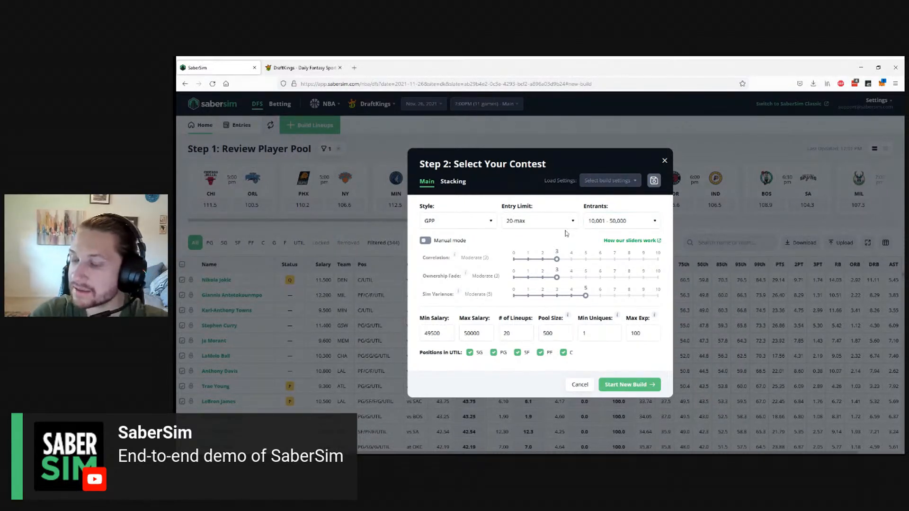
{"action": "left_click", "coordinate": [549, 226]}
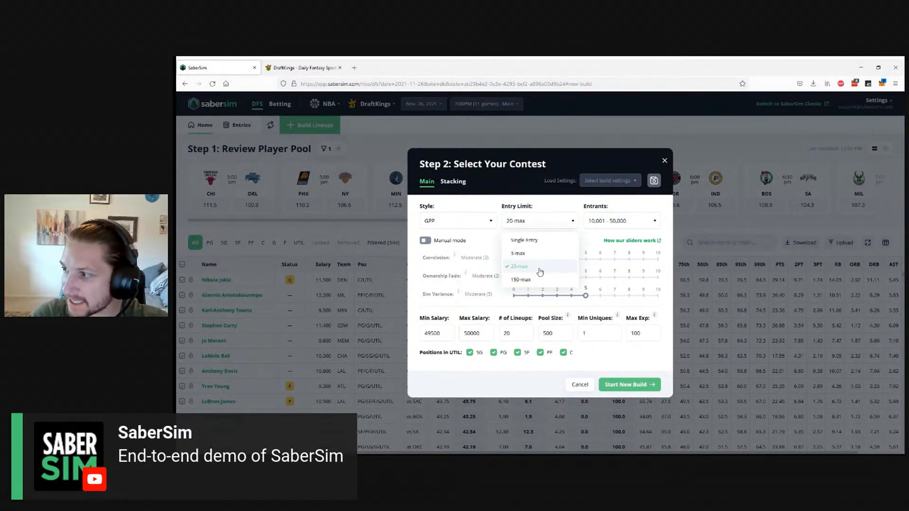
{"action": "left_click", "coordinate": [538, 274]}
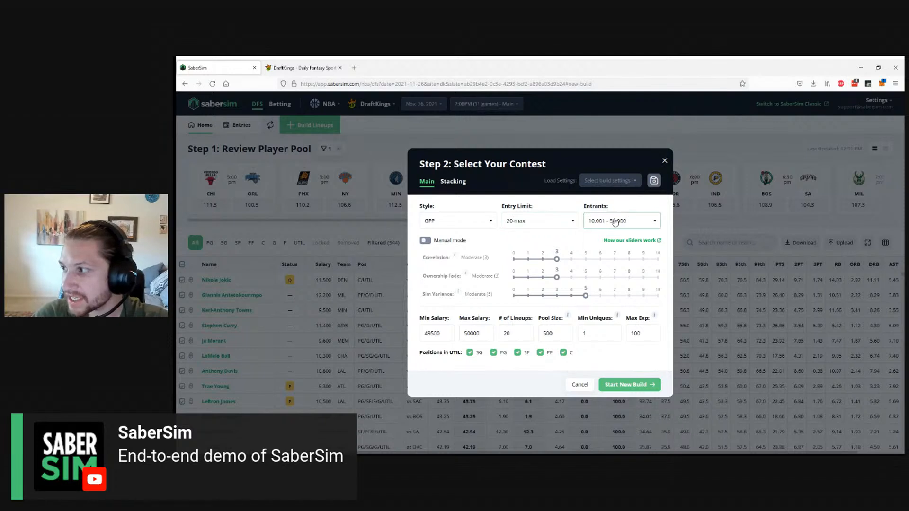
{"action": "left_click", "coordinate": [624, 221]}
{"action": "left_click", "coordinate": [617, 297]}
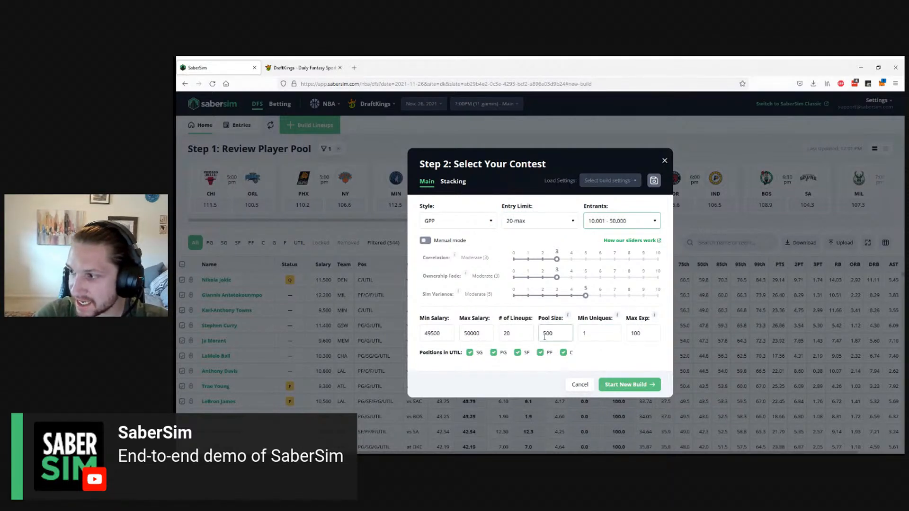
- Set the number of lineups to 47 and start the new build
{"action": "left_click_drag", "start_coordinate": [510, 333], "coordinate": [495, 336]}
{"action": "type", "text": "4"}
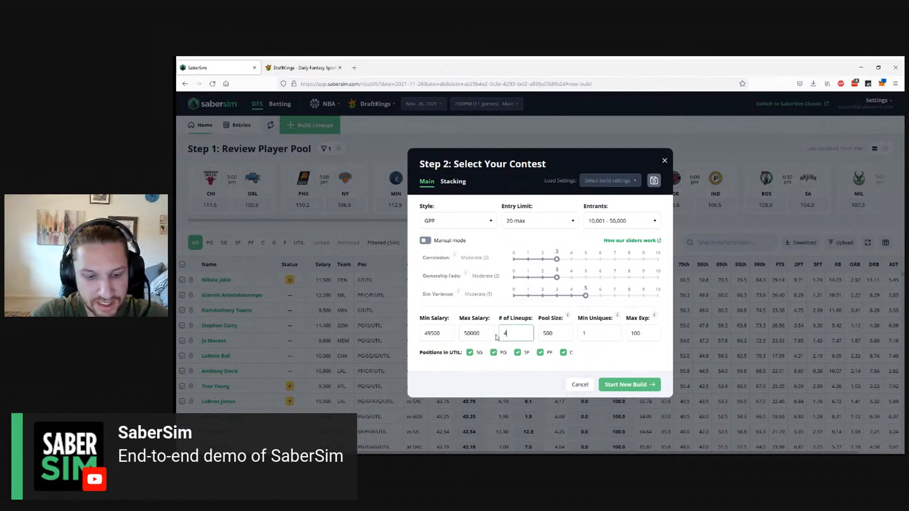
{"action": "type", "text": "7"}
{"action": "left_click", "coordinate": [611, 361]}
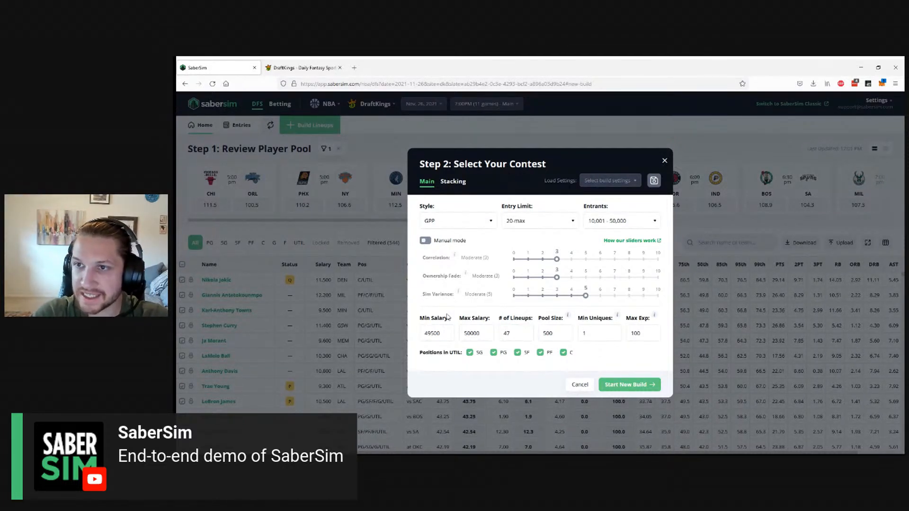
{"action": "left_click", "coordinate": [432, 331]}
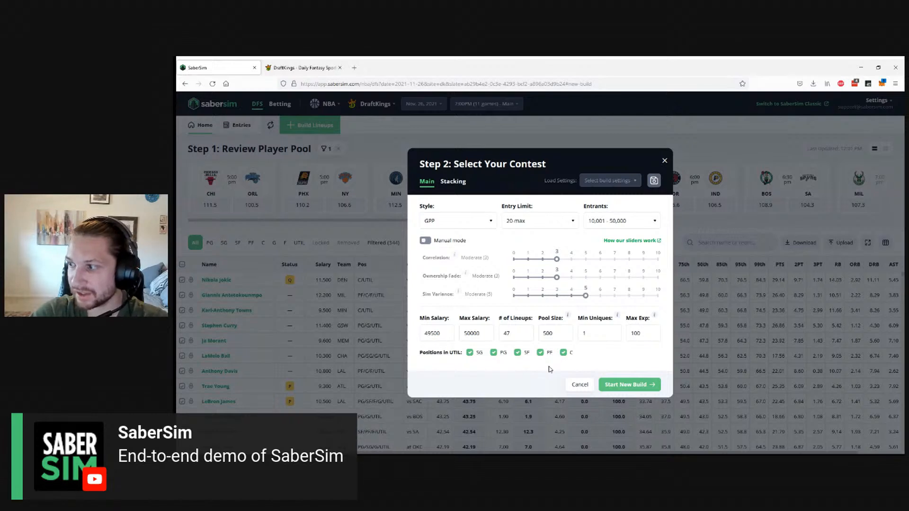
{"action": "left_click", "coordinate": [632, 386]}
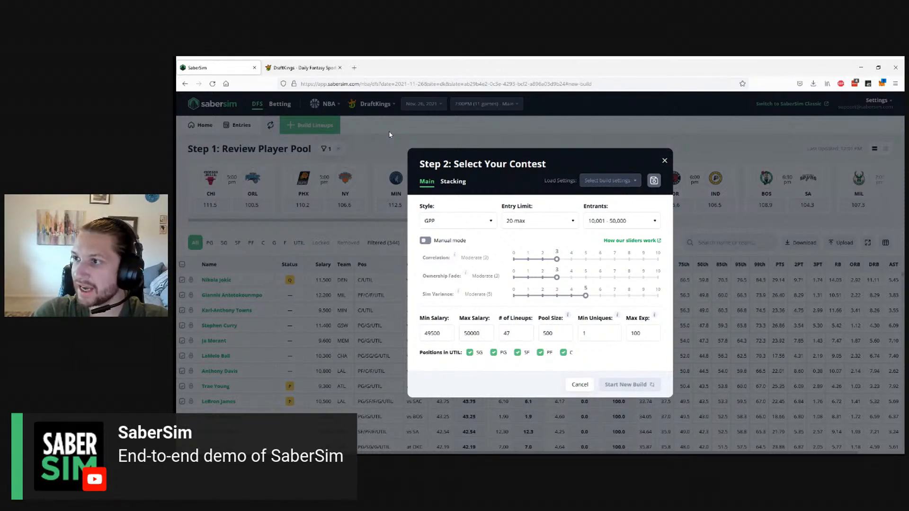
{"action": "key", "text": "F5"}
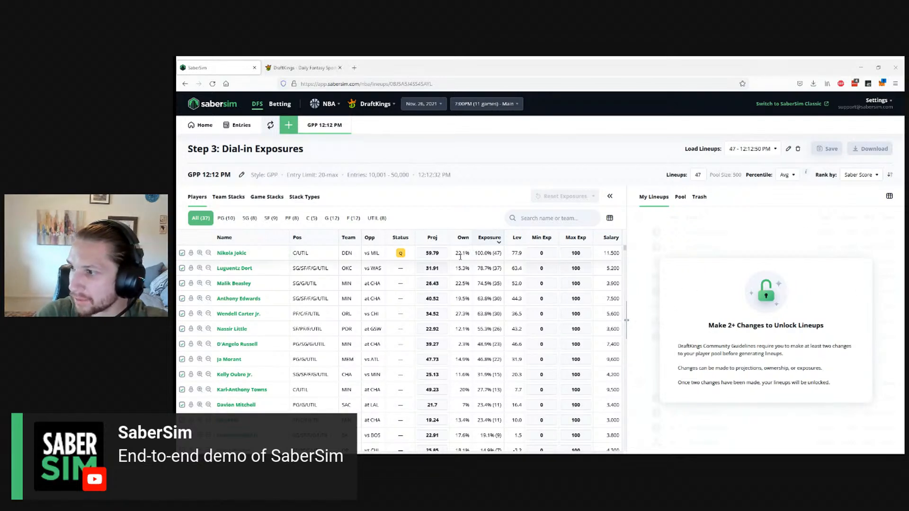
- Set Nikola Jokic's maximum exposure to 50 and apply the change to the build
{"action": "double_click", "coordinate": [574, 253]}
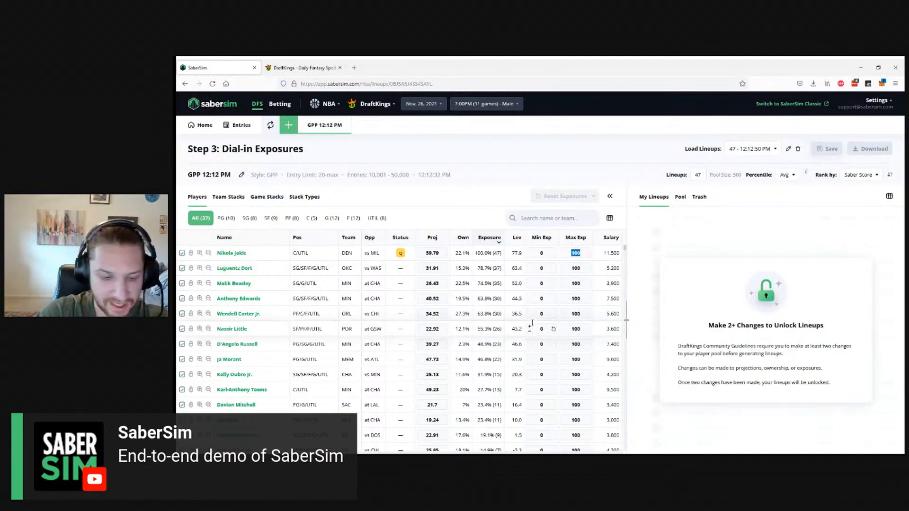
{"action": "type", "text": "50"}
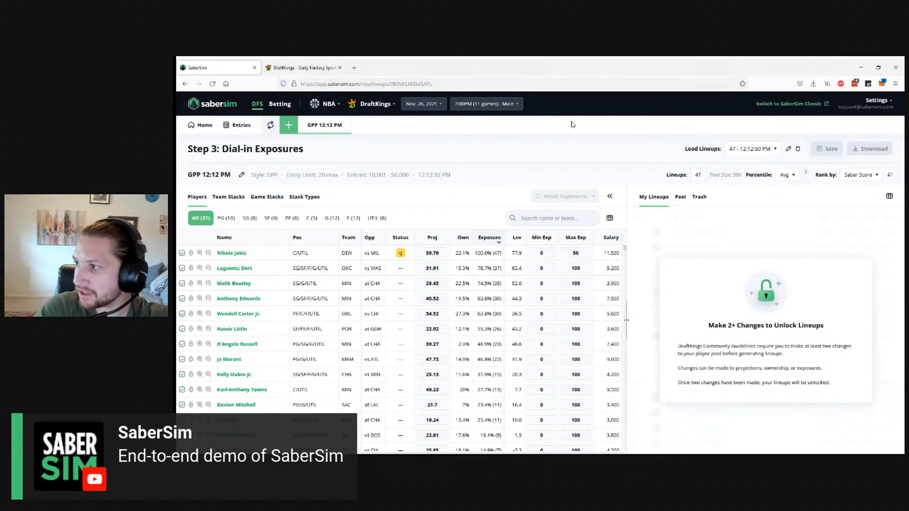
{"action": "left_click", "coordinate": [569, 158]}
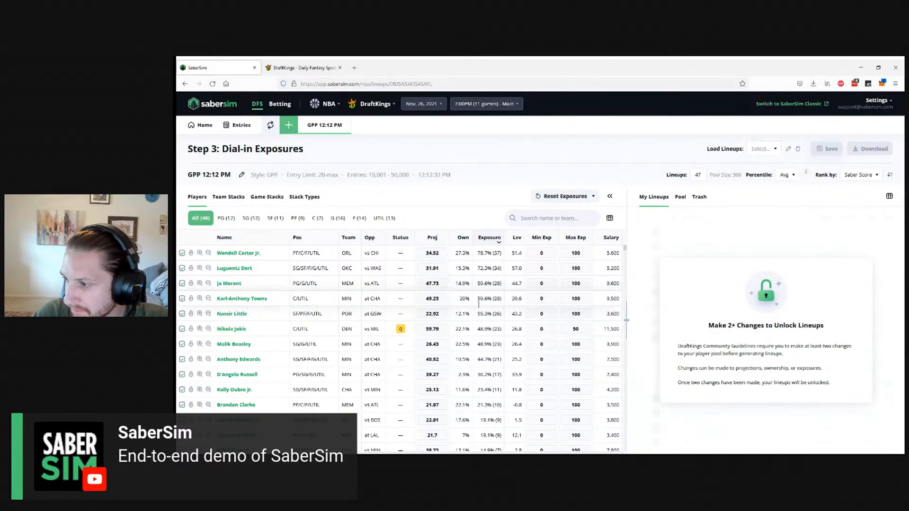
- Set Anthony Edwards's minimum exposure to 60 and save the adjusted lineups
{"action": "scroll", "coordinate": [481, 419], "scroll_direction": "down", "scroll_amount": 2}
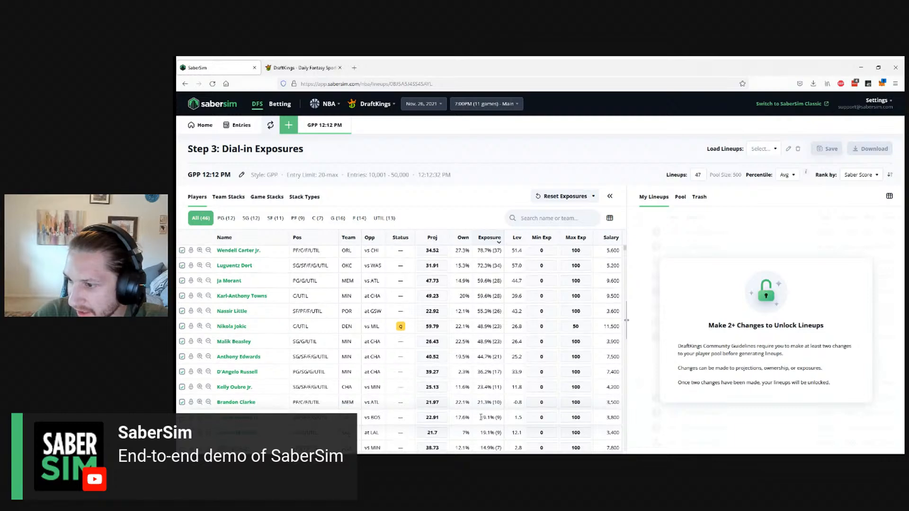
{"action": "scroll", "coordinate": [480, 419], "scroll_direction": "up", "scroll_amount": 2}
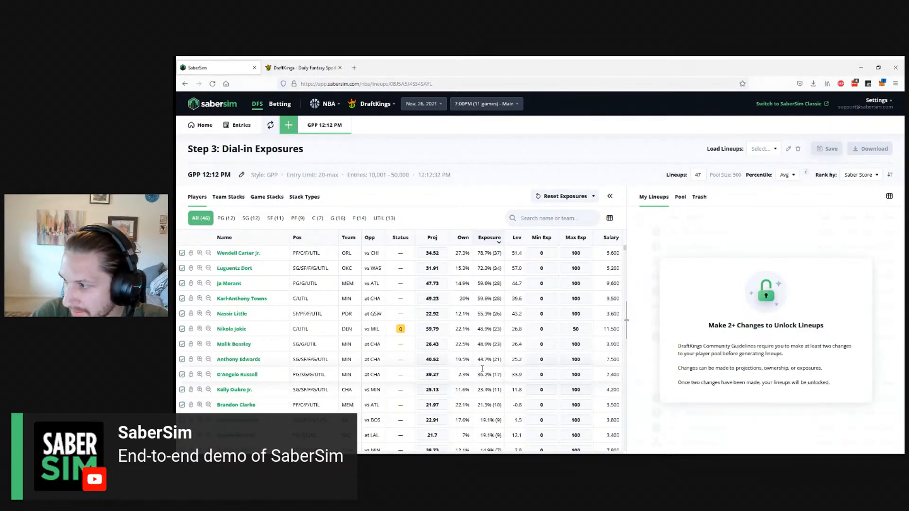
{"action": "left_click", "coordinate": [541, 360]}
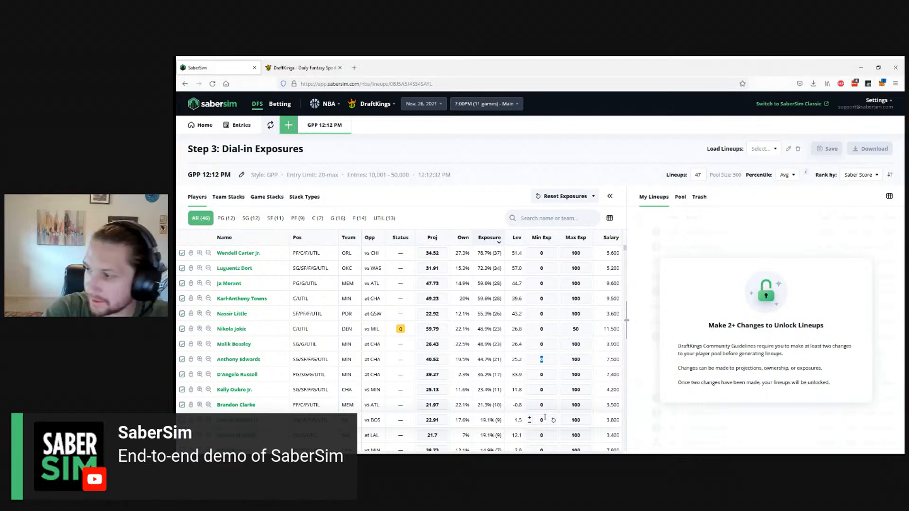
{"action": "type", "text": "60"}
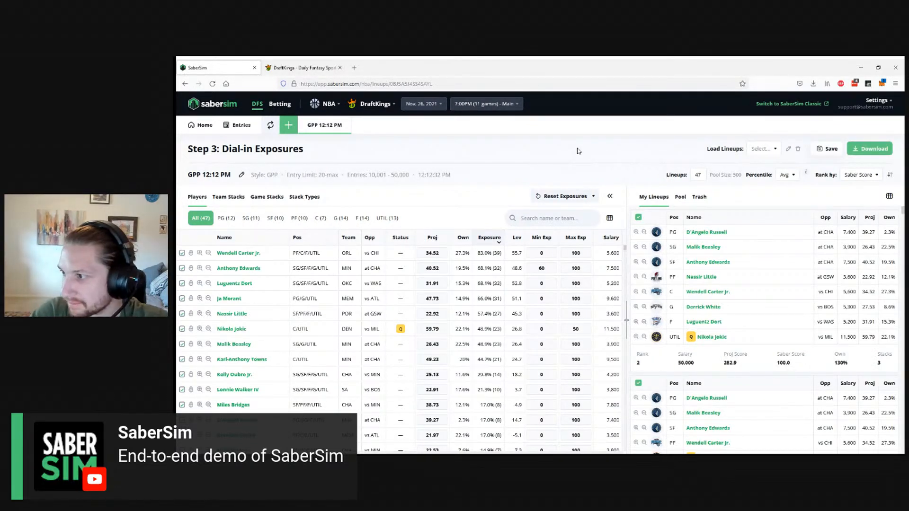
{"action": "left_click", "coordinate": [829, 149]}
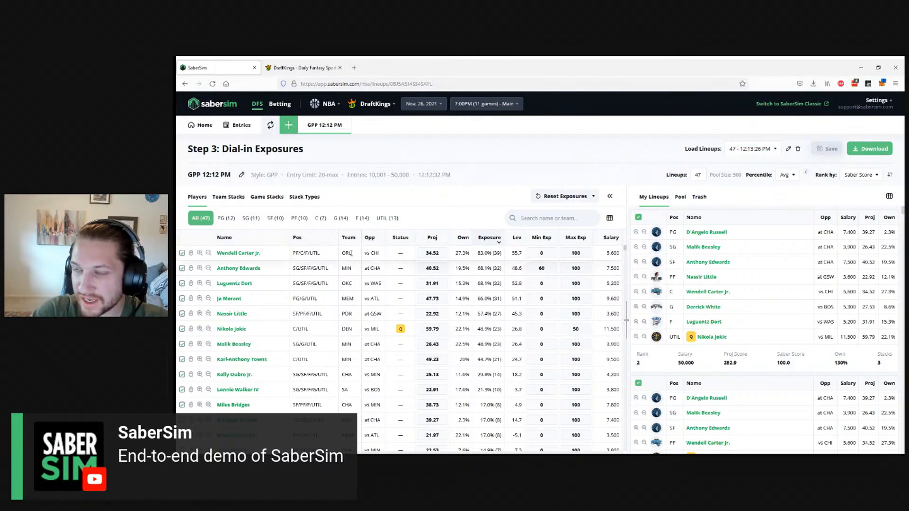
- Fill all seven uploaded contests with the saved 47-lineup set using the Unique fill method
{"action": "left_click", "coordinate": [235, 126]}
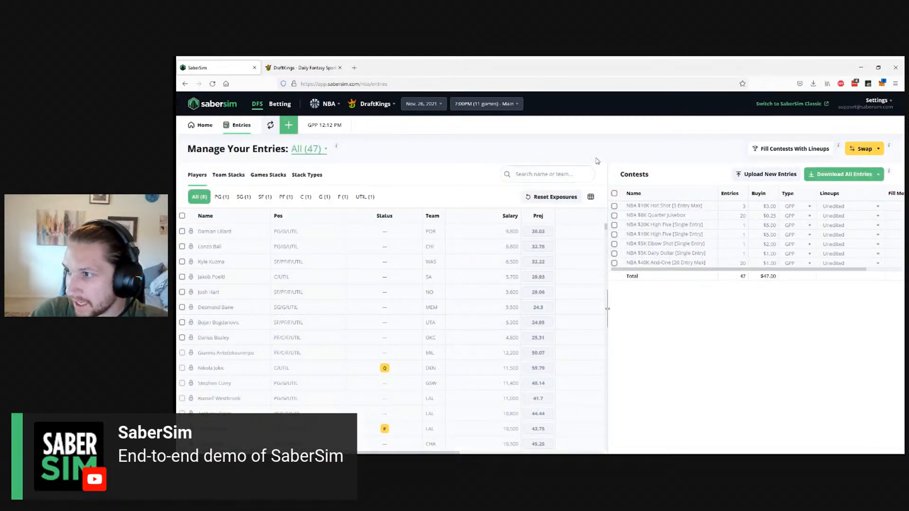
{"action": "left_click", "coordinate": [783, 150]}
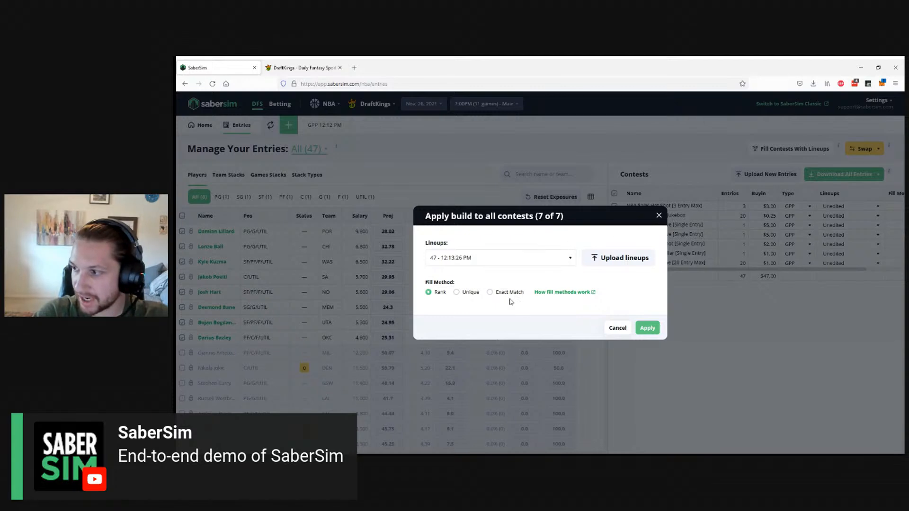
{"action": "left_click", "coordinate": [468, 293]}
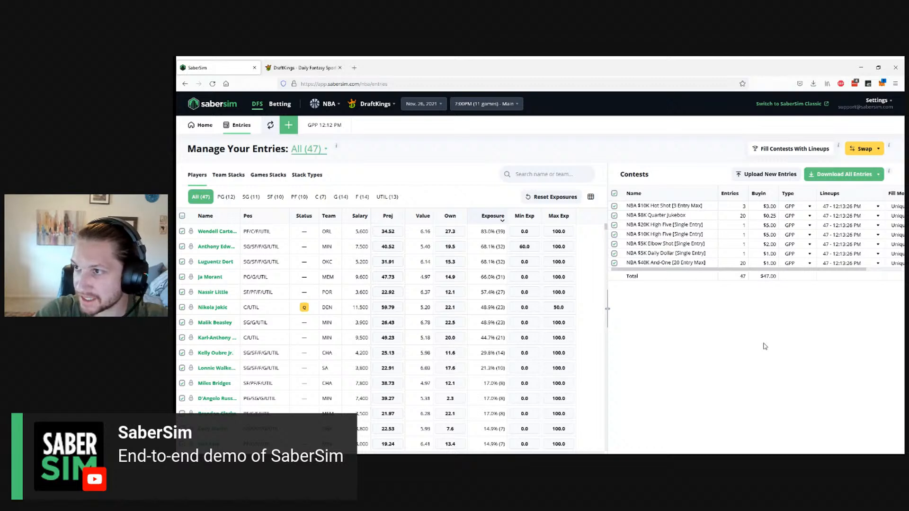
- Download all contest entries and open the DraftKings upload page
{"action": "left_click", "coordinate": [835, 174]}
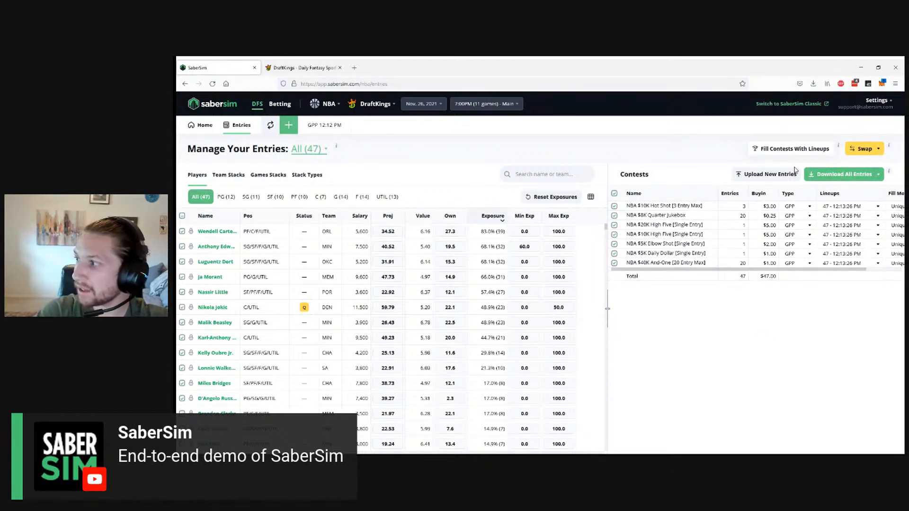
{"action": "left_click", "coordinate": [840, 175]}
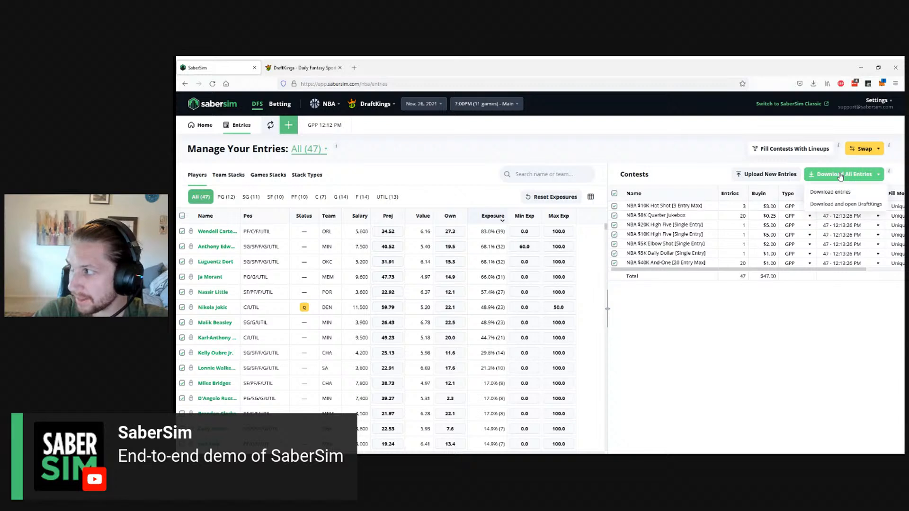
{"action": "left_click", "coordinate": [836, 205]}
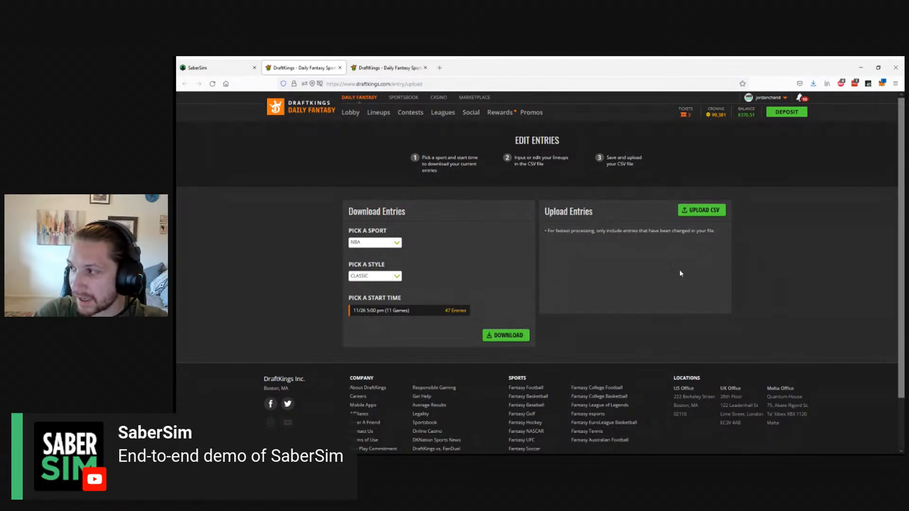
- Upload the downloaded entries CSV on DraftKings' Edit Entries page and check the upload result
{"action": "left_click", "coordinate": [702, 211]}
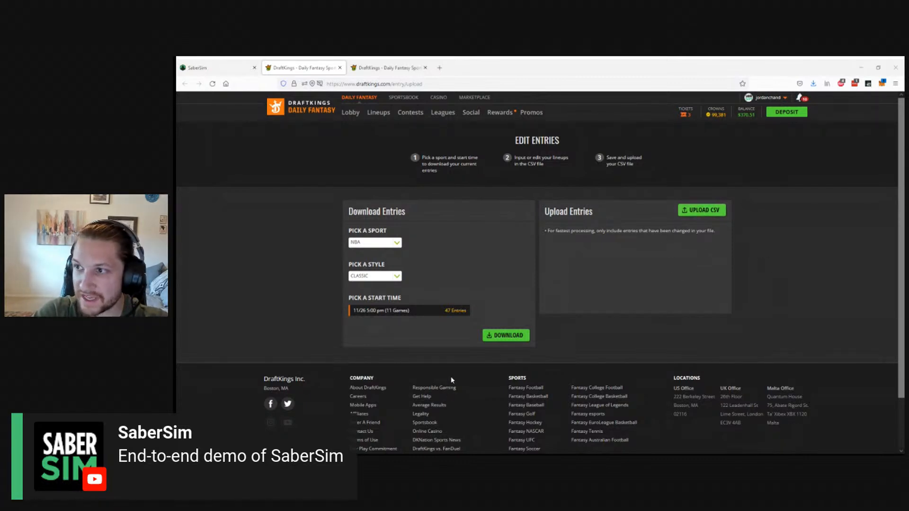
{"action": "double_click", "coordinate": [302, 127]}
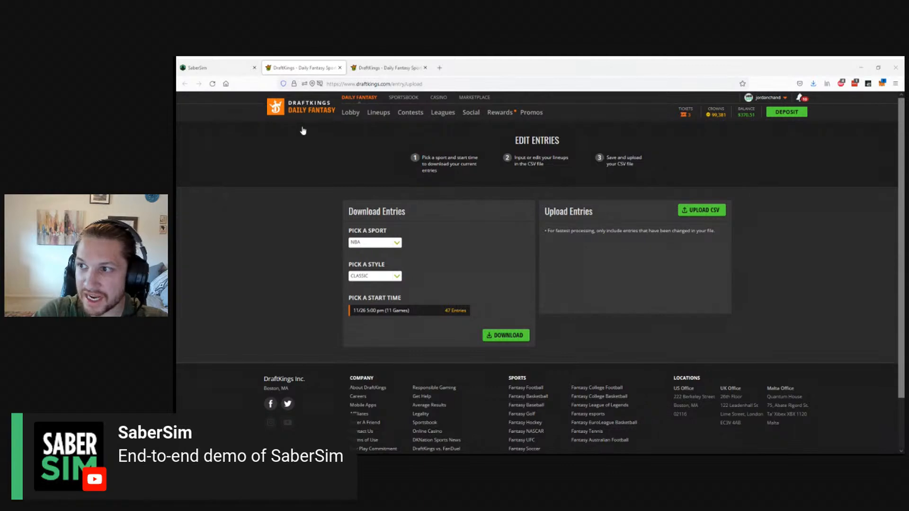
{"action": "left_click_drag", "start_coordinate": [552, 230], "coordinate": [582, 250]}
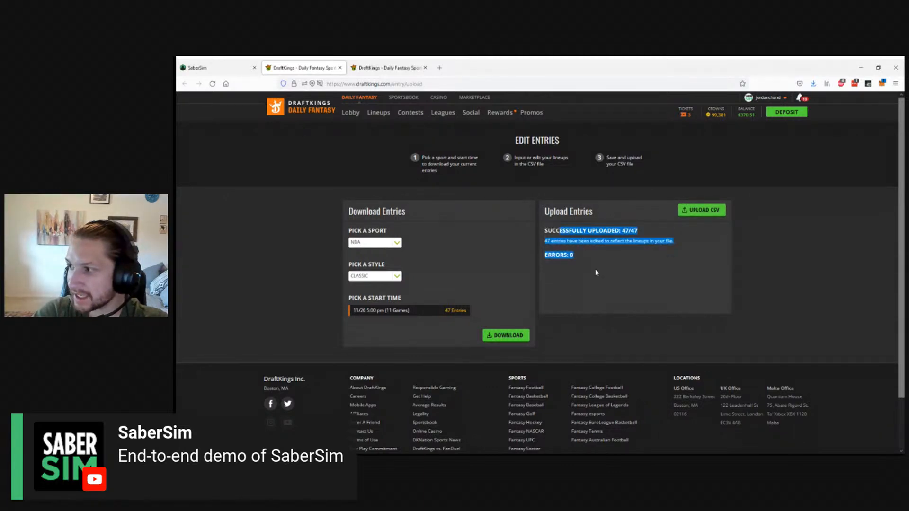
{"action": "left_click", "coordinate": [599, 275]}
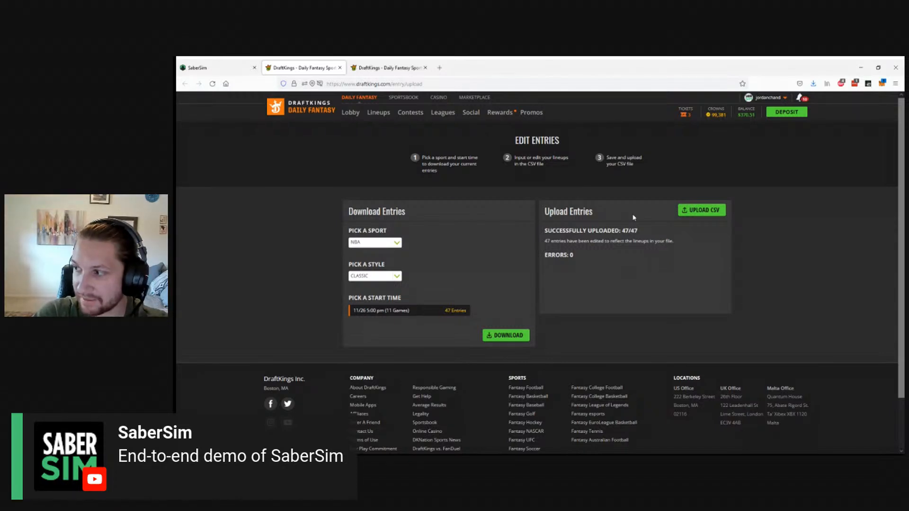
- Switch to SaberSim and try a Quick Swap replacing all "Out" players with the best available, then close its dialog
{"action": "left_click", "coordinate": [215, 67]}
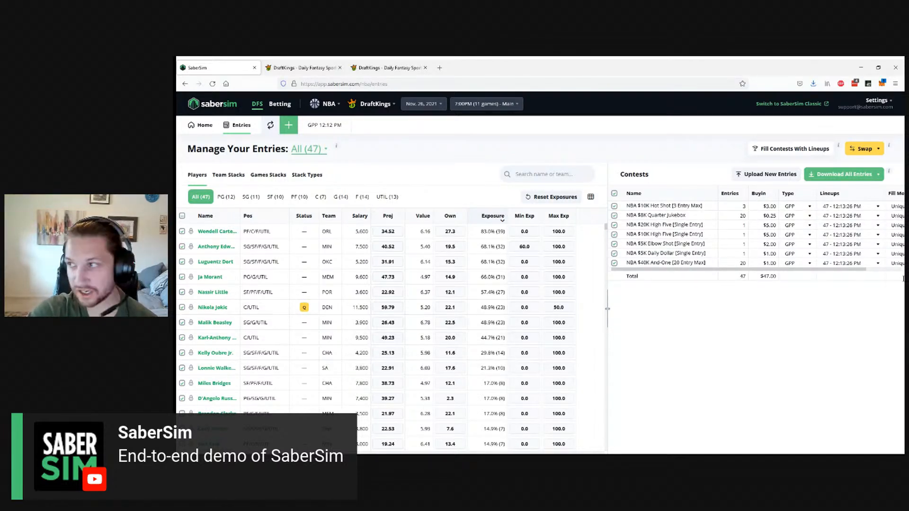
{"action": "left_click", "coordinate": [874, 150]}
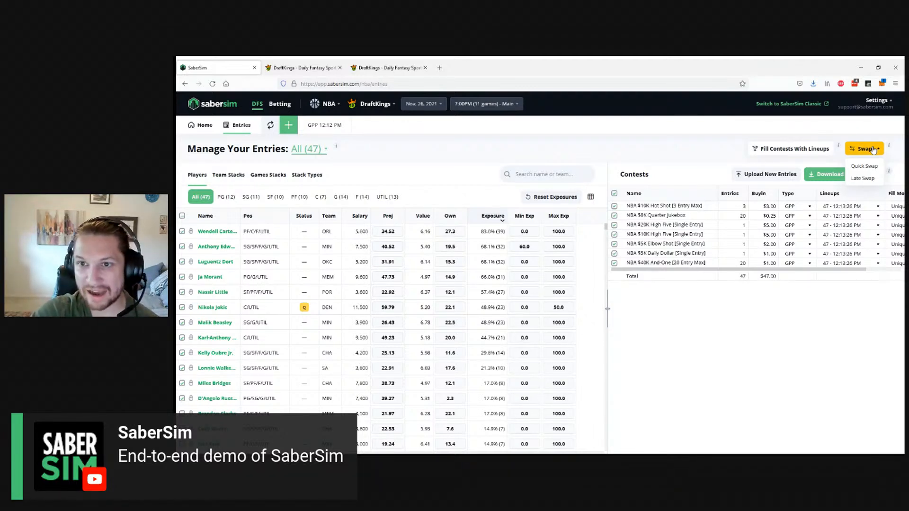
{"action": "left_click", "coordinate": [849, 129]}
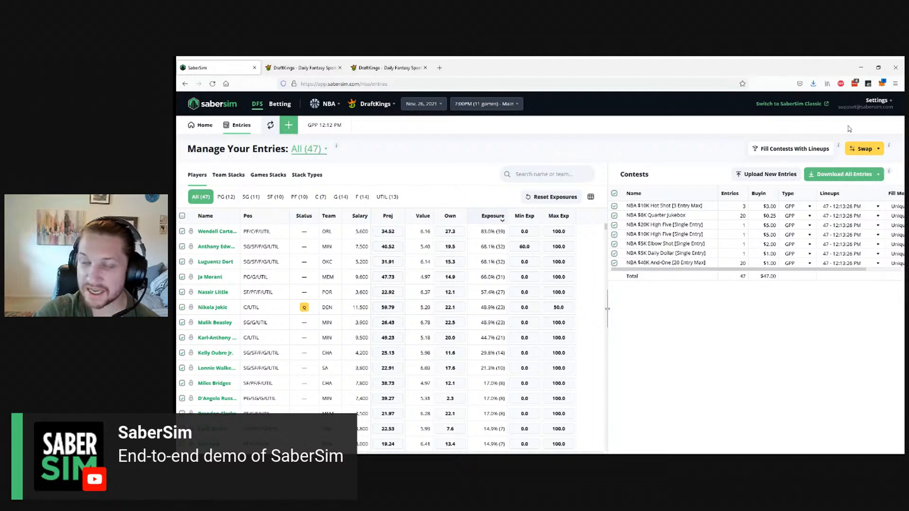
{"action": "left_click", "coordinate": [867, 150]}
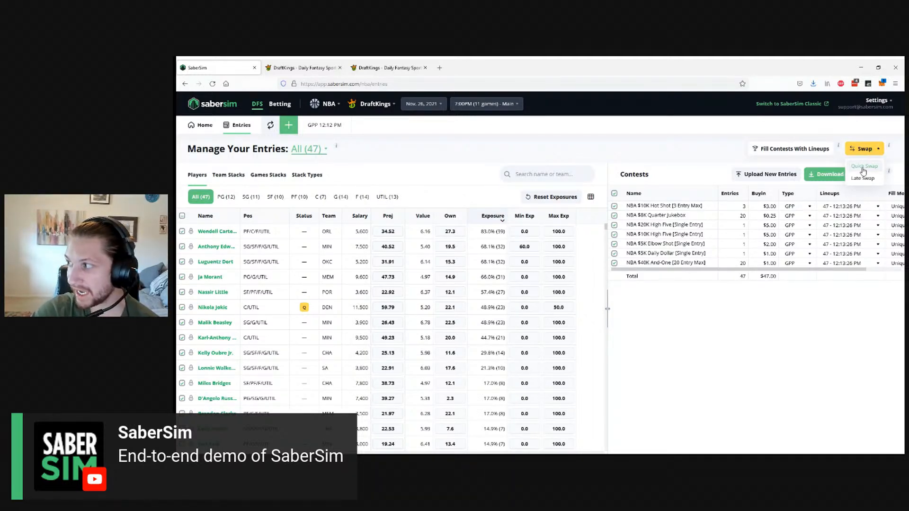
{"action": "left_click", "coordinate": [863, 168]}
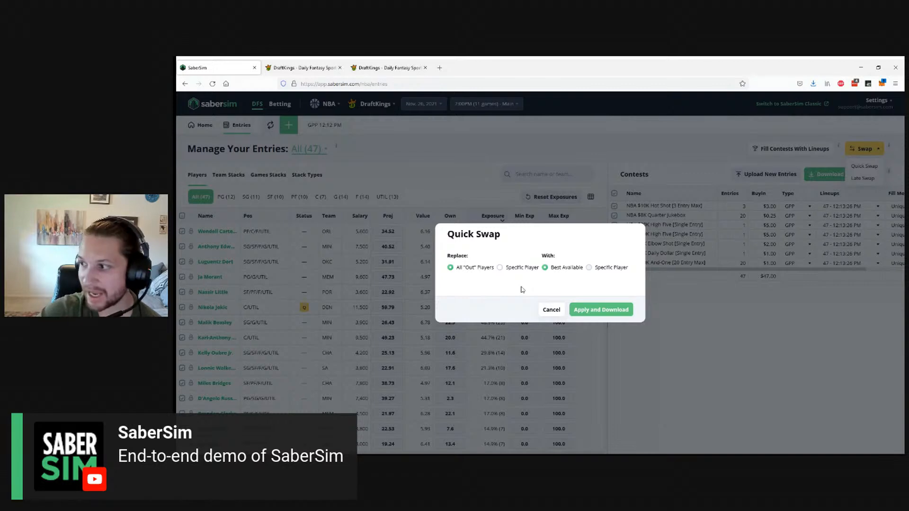
{"action": "left_click", "coordinate": [612, 313]}
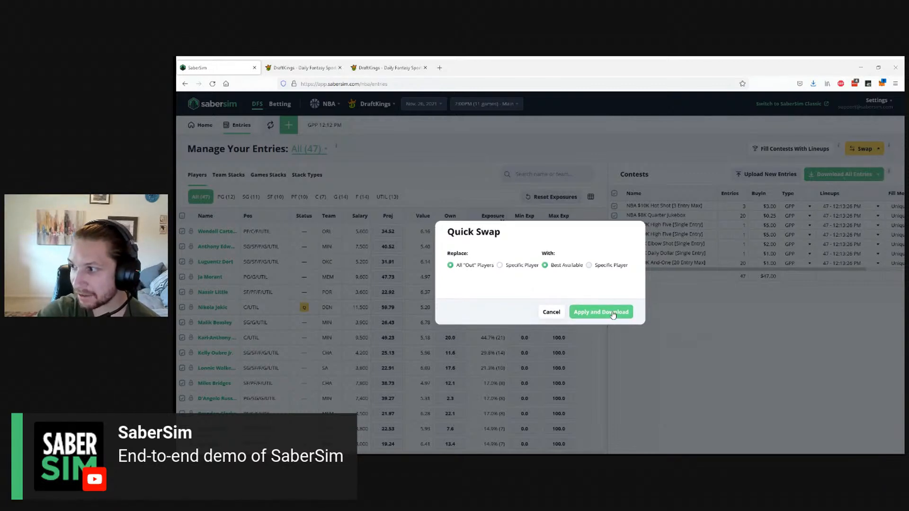
{"action": "left_click", "coordinate": [613, 313]}
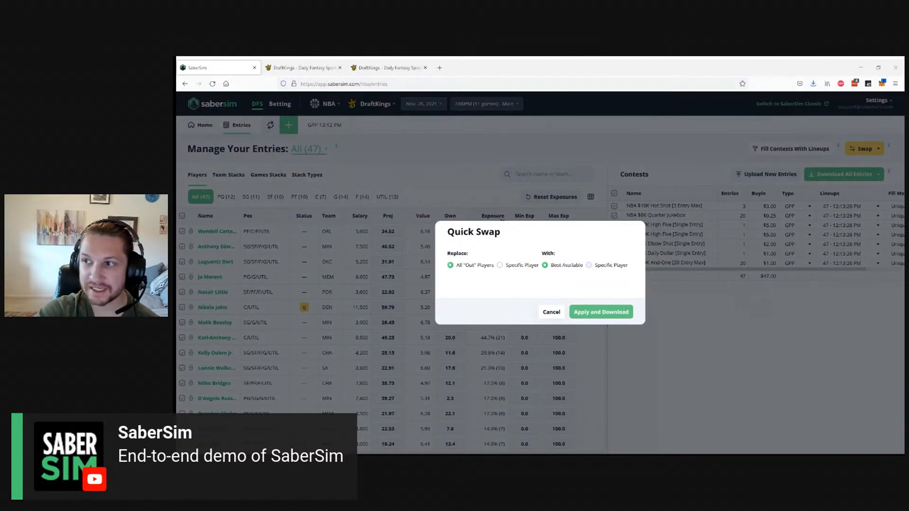
{"action": "left_click", "coordinate": [322, 65]}
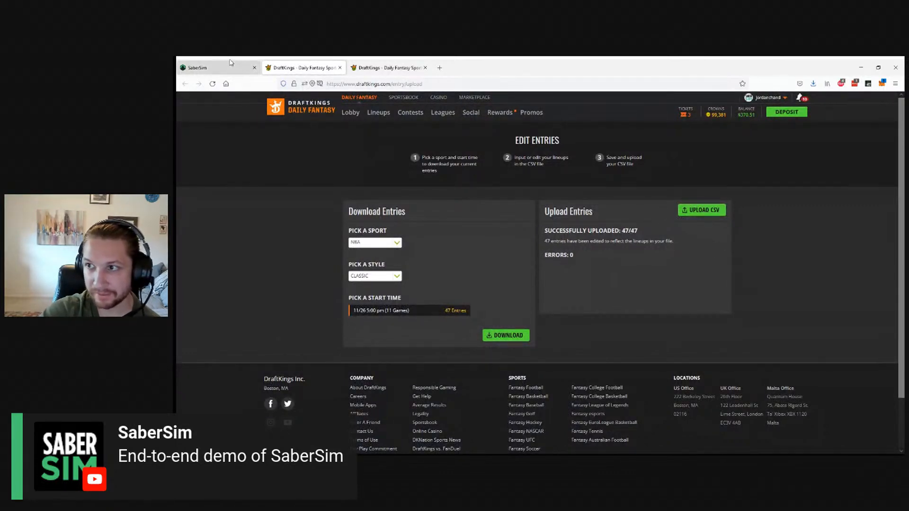
{"action": "left_click", "coordinate": [213, 67]}
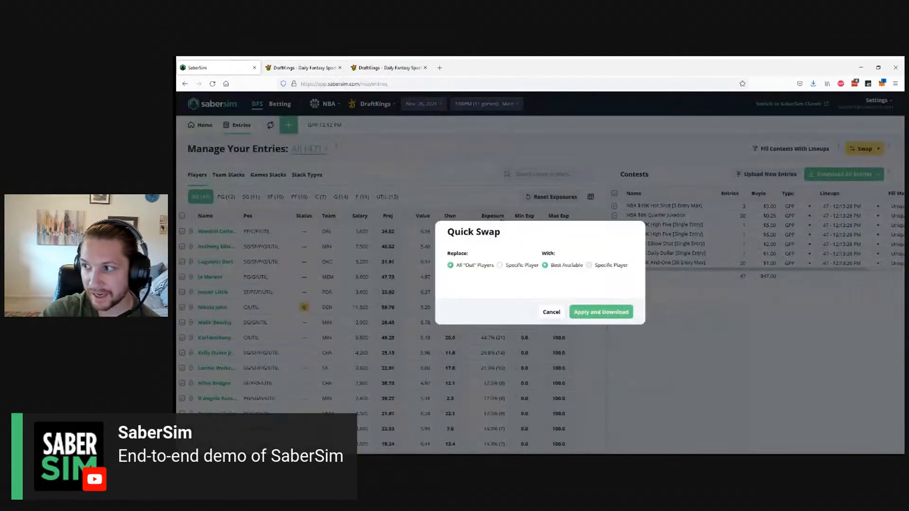
{"action": "left_click", "coordinate": [721, 345]}
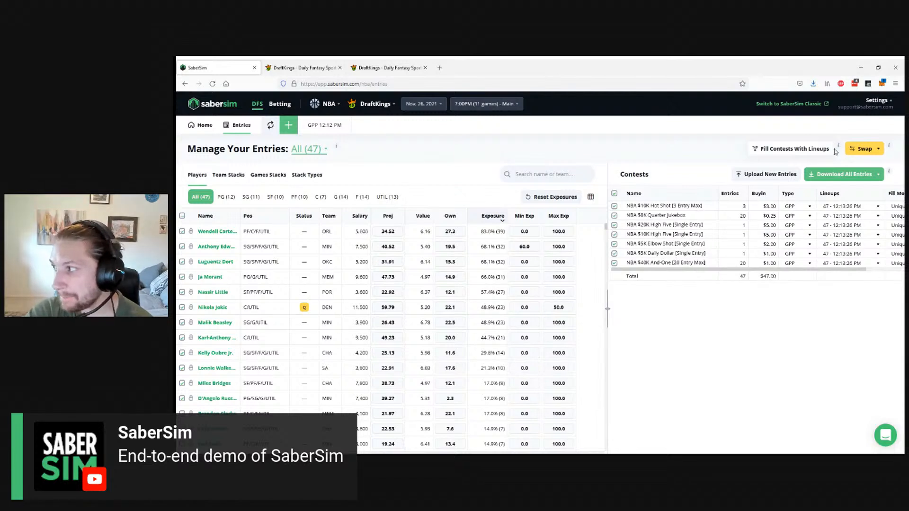
- Late swap the 47 lineups using the GPP style, 20 max entry limit and 10,001 - 50,000 entrants
{"action": "left_click", "coordinate": [864, 149]}
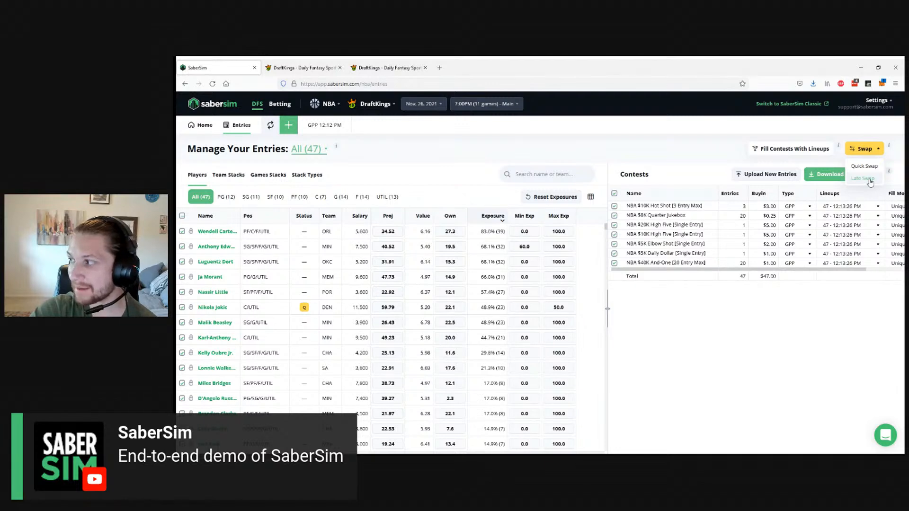
{"action": "left_click", "coordinate": [864, 178]}
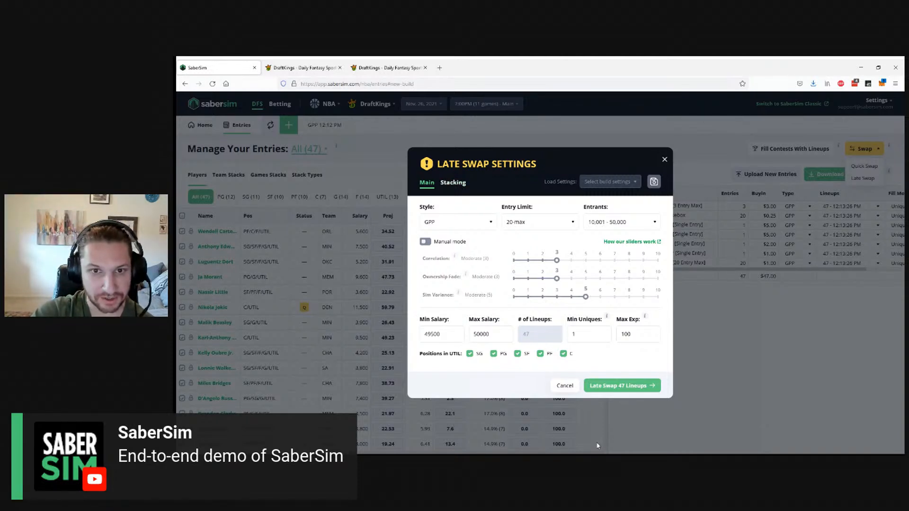
{"action": "left_click", "coordinate": [639, 391]}
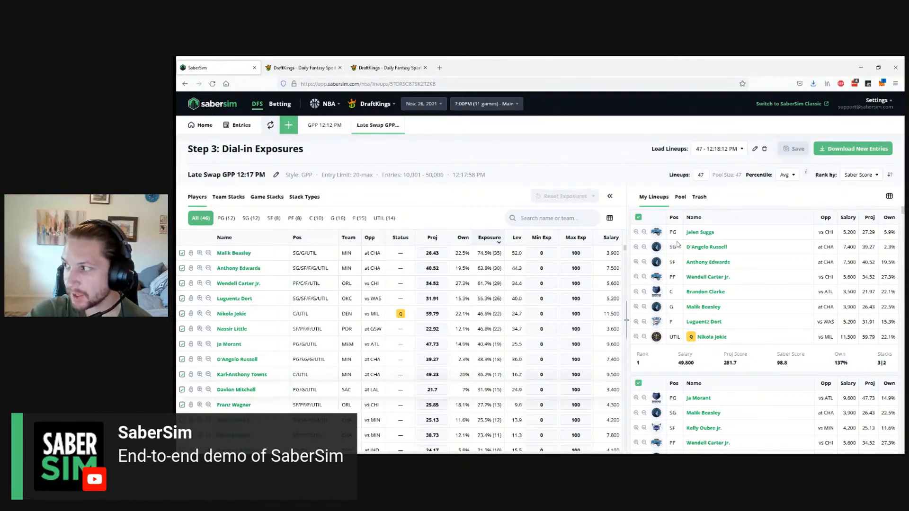
- Download the late-swapped entries and start a CSV upload on DraftKings' Edit Entries page
{"action": "left_click", "coordinate": [846, 157]}
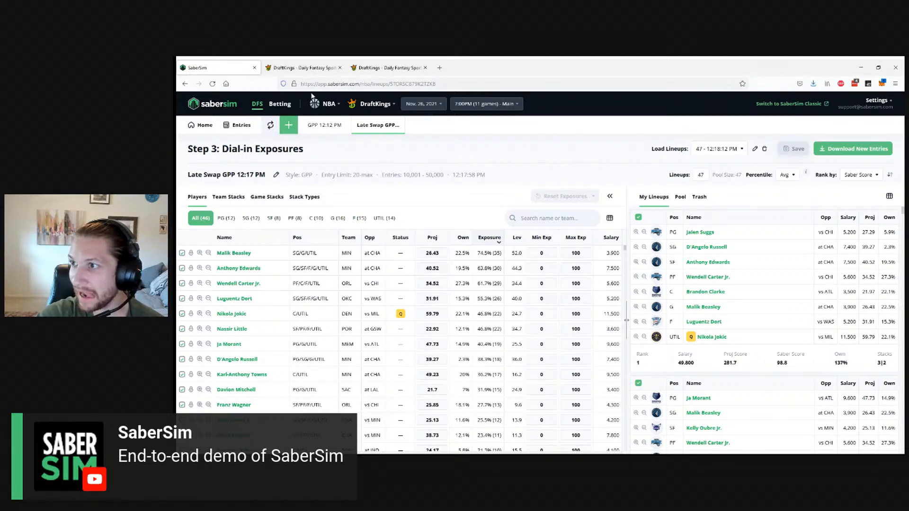
{"action": "left_click", "coordinate": [386, 68]}
{"action": "left_click", "coordinate": [300, 67]}
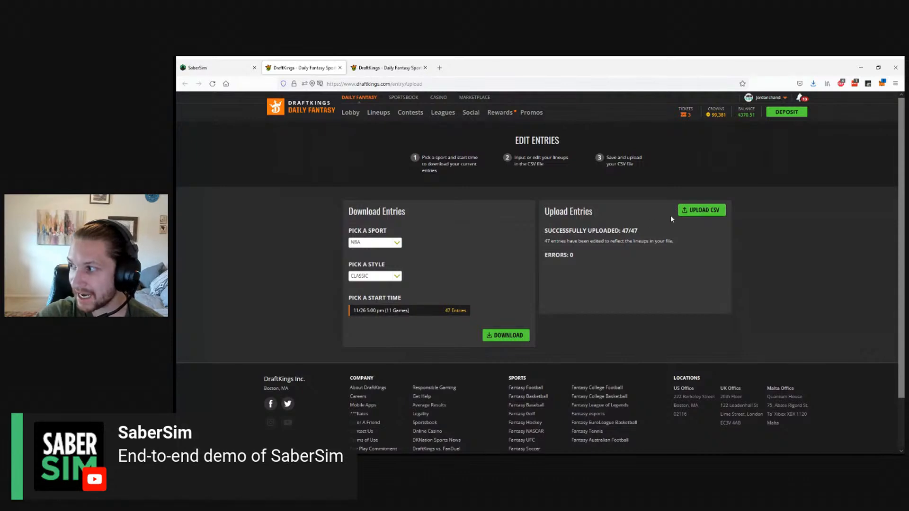
{"action": "left_click", "coordinate": [691, 211]}
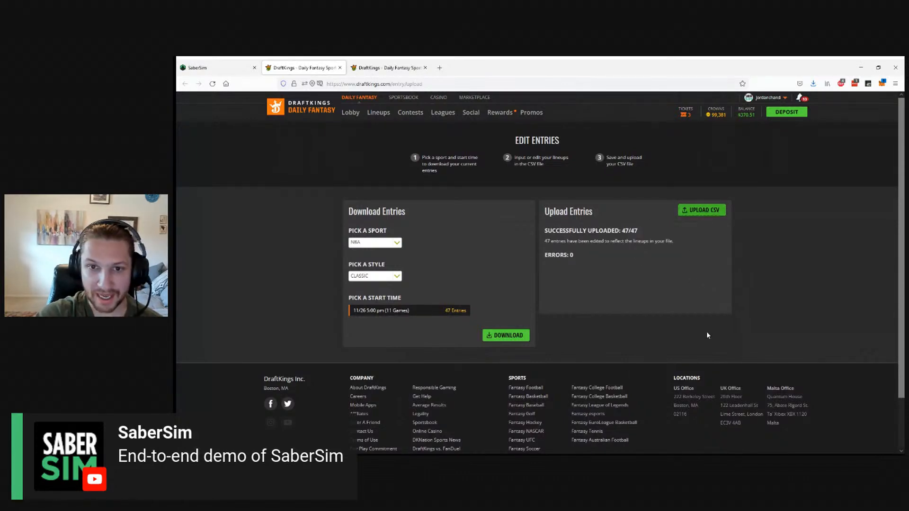
- Check the lineup set and fill method of each contest on SaberSim's Entries page, then revisit the DraftKings entry pages
{"action": "left_click", "coordinate": [215, 67]}
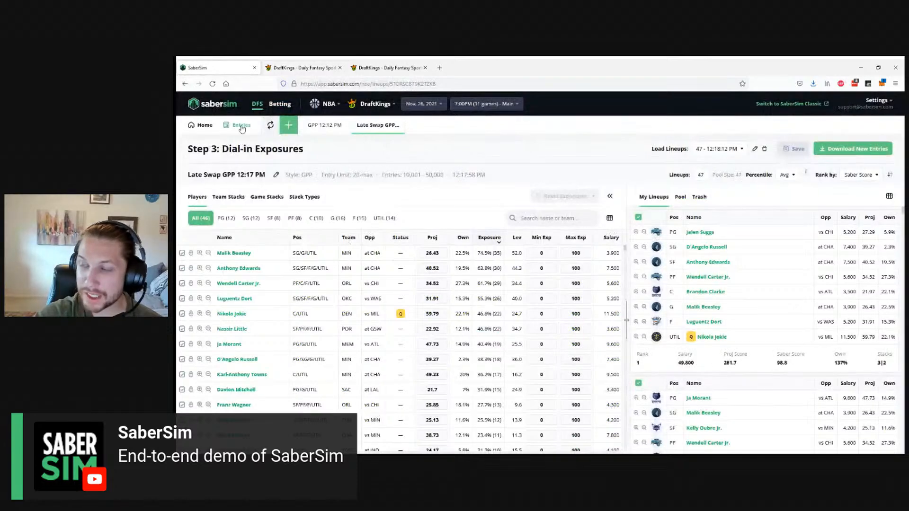
{"action": "left_click", "coordinate": [240, 127]}
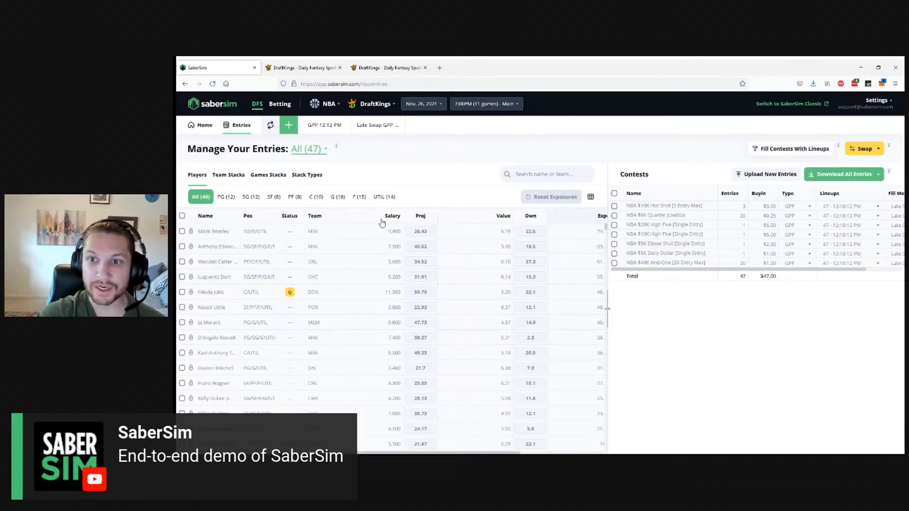
{"action": "left_click_drag", "start_coordinate": [769, 269], "coordinate": [814, 270]}
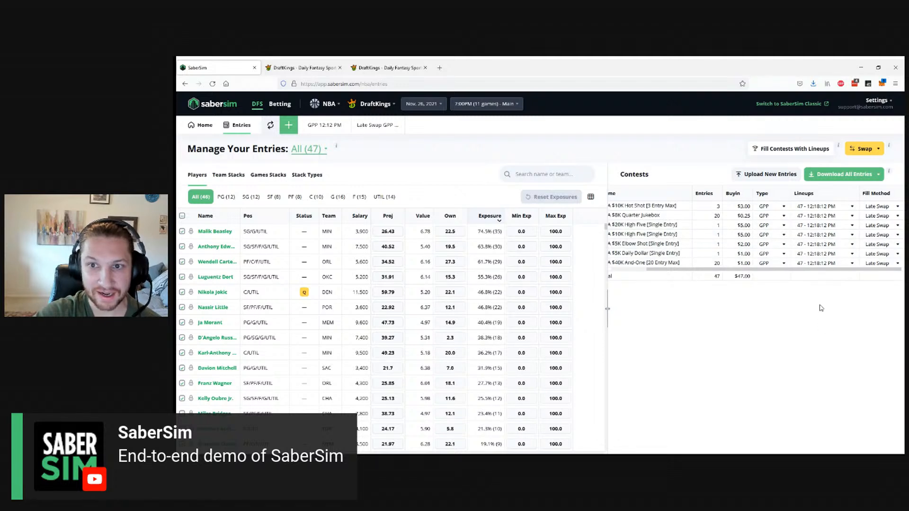
{"action": "left_click_drag", "start_coordinate": [779, 270], "coordinate": [689, 279]}
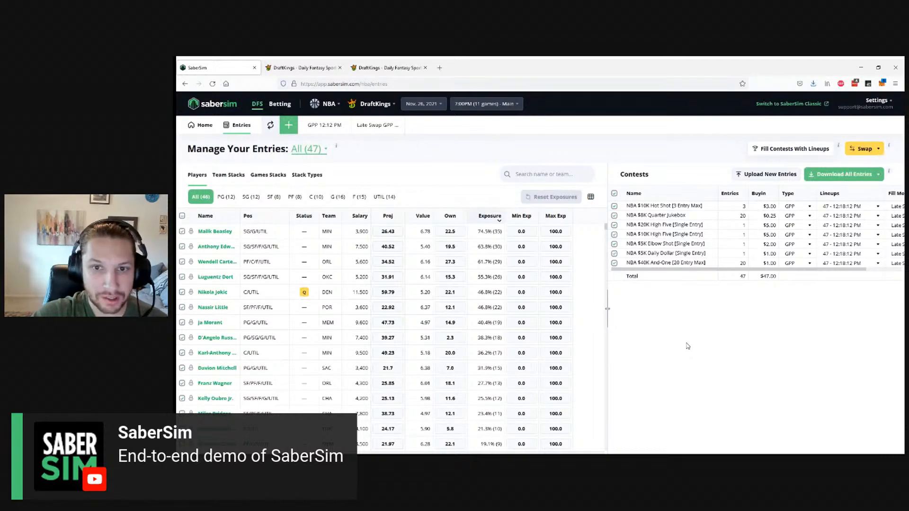
{"action": "left_click", "coordinate": [386, 68]}
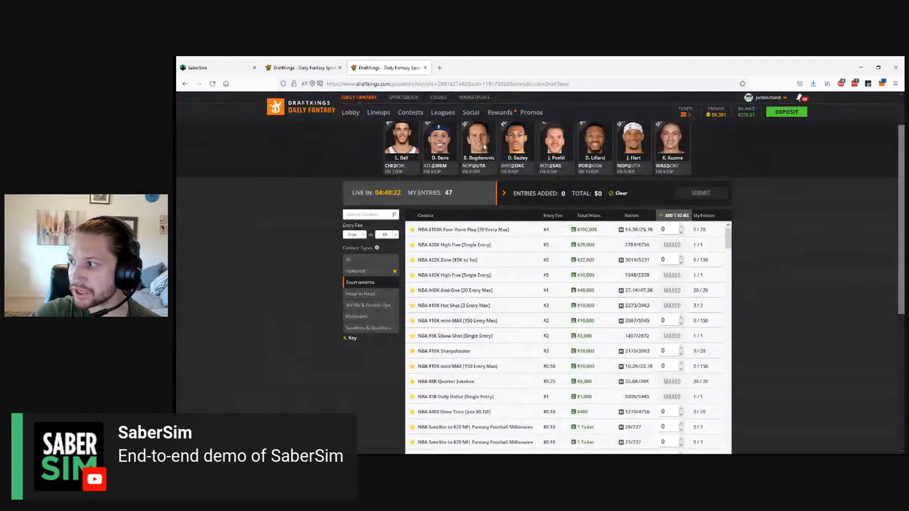
{"action": "left_click", "coordinate": [302, 66]}
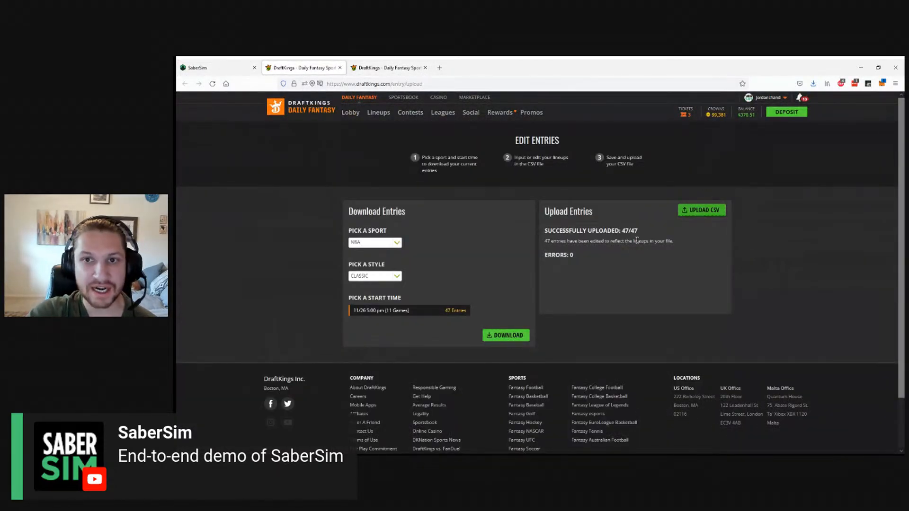
- Upload the DraftKings template entries file to SaberSim and confirm overwriting the existing entries
{"action": "left_click", "coordinate": [216, 67]}
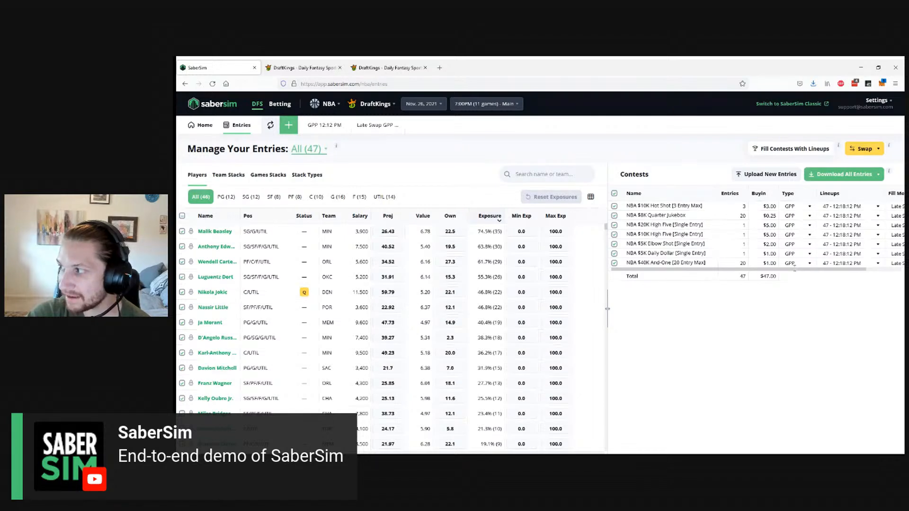
{"action": "left_click", "coordinate": [756, 175]}
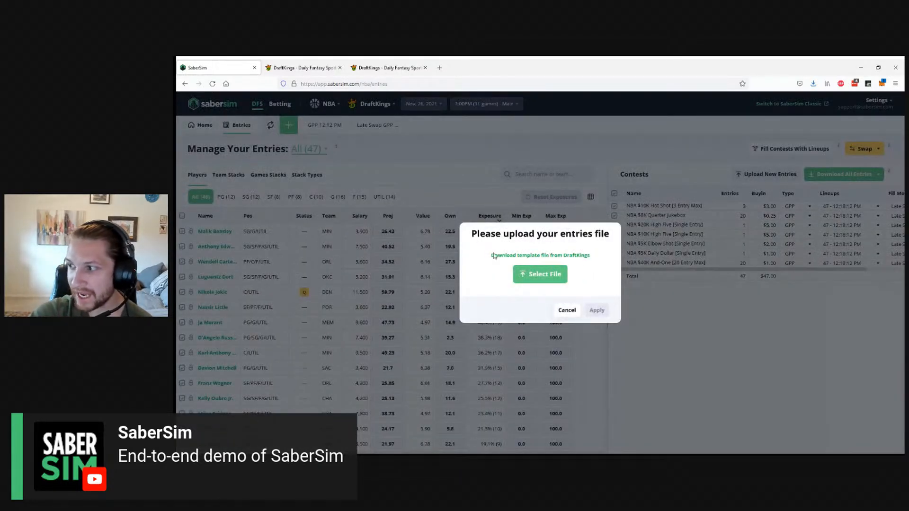
{"action": "left_click", "coordinate": [511, 255]}
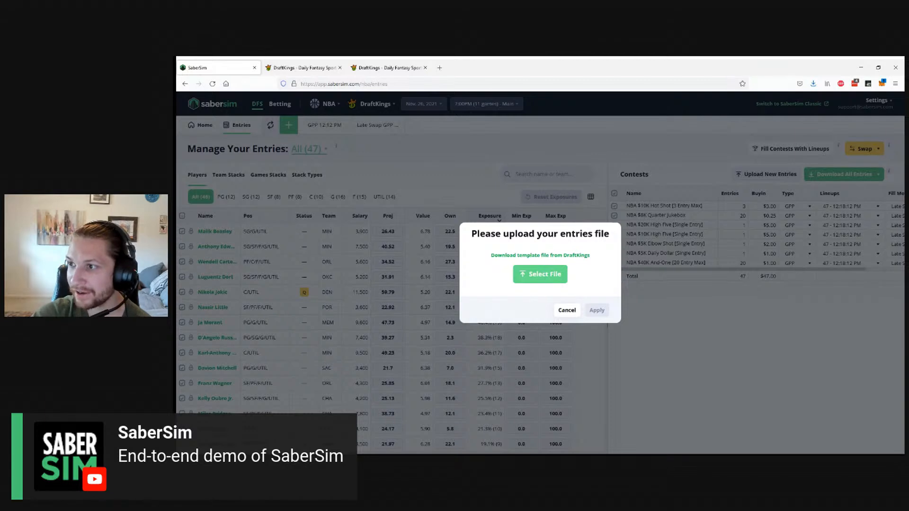
{"action": "left_click", "coordinate": [548, 279]}
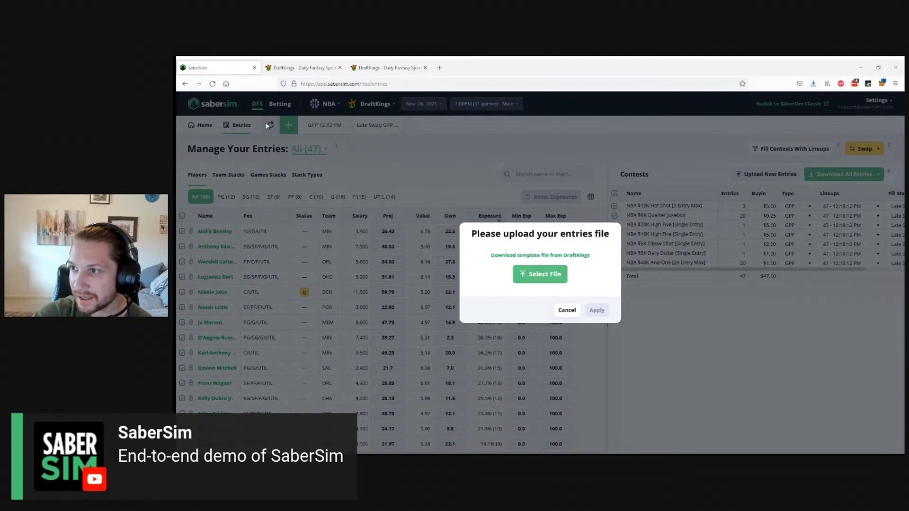
{"action": "left_click", "coordinate": [596, 311]}
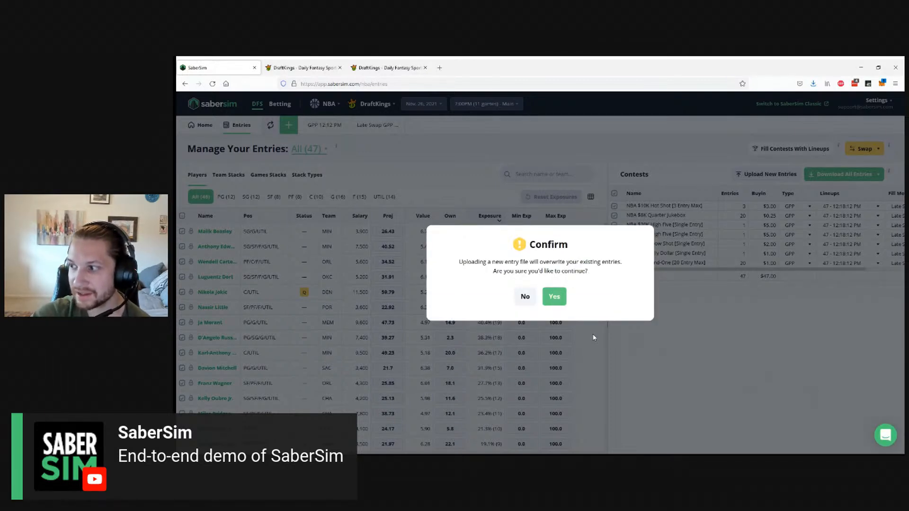
{"action": "left_click", "coordinate": [556, 299]}
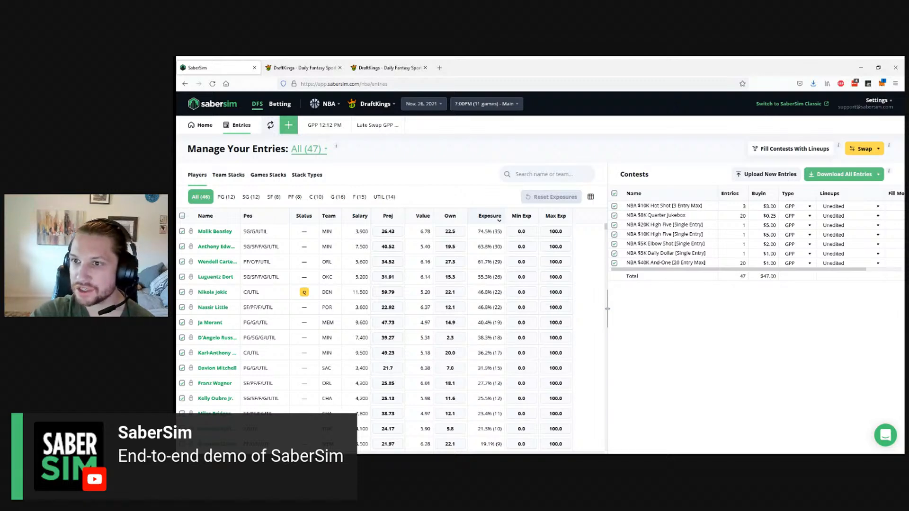
- Close the extra DraftKings page, go to fanduel.com in the remaining one and open the NBA contests
{"action": "left_click", "coordinate": [381, 63]}
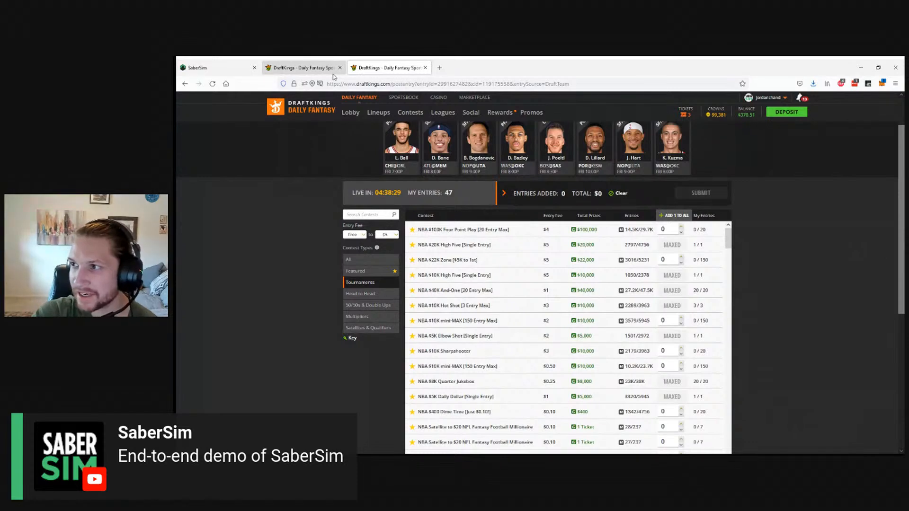
{"action": "left_click", "coordinate": [340, 68]}
{"action": "left_click", "coordinate": [353, 84]}
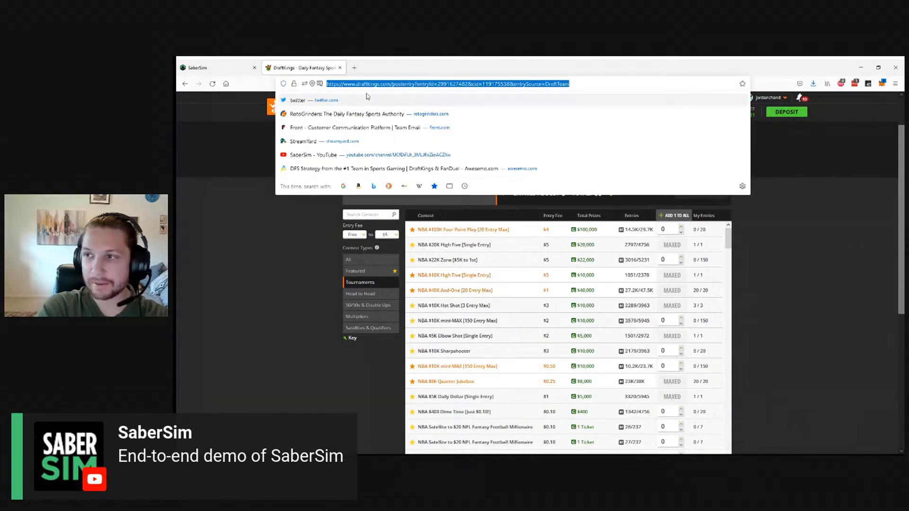
{"action": "type", "text": "fanduel.com/"}
{"action": "key", "text": "Return"}
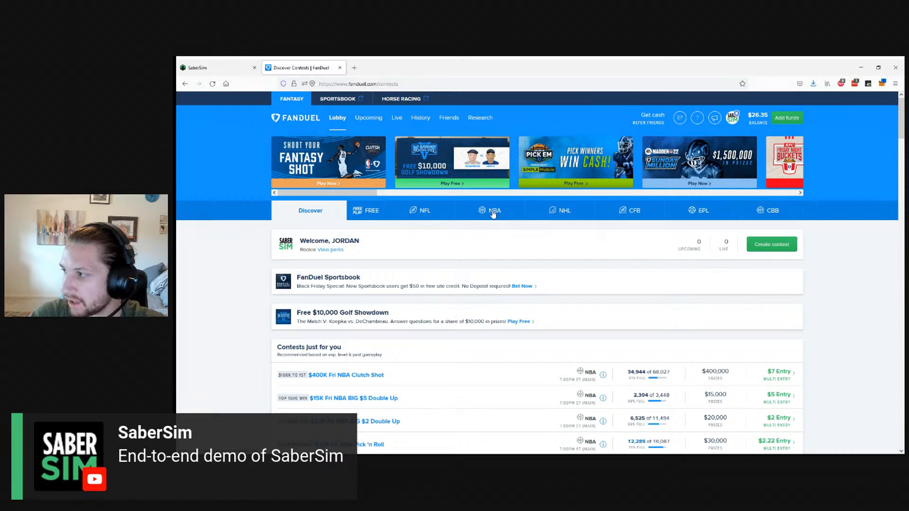
{"action": "left_click", "coordinate": [493, 213]}
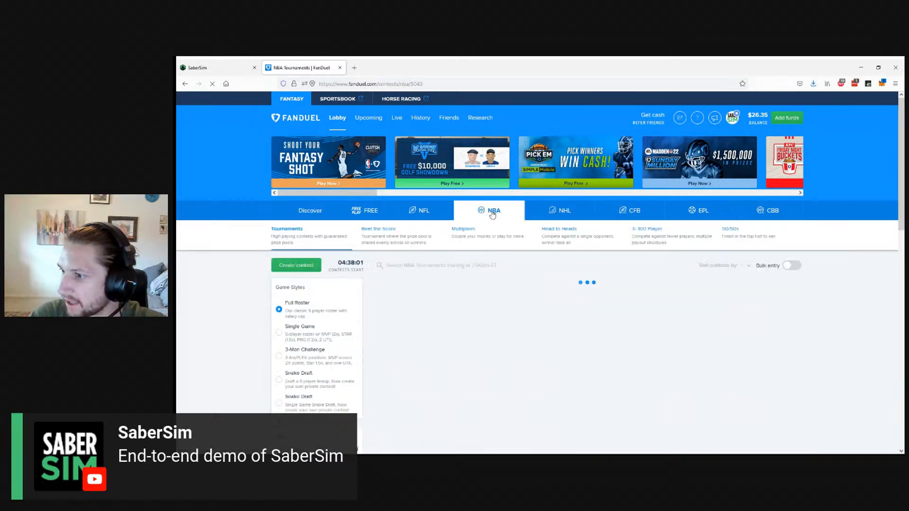
- Limit the NBA tournaments to a maximum entry fee of $1 and open the $7K Fri NBA Dribbler (Single Entry) contest
{"action": "scroll", "coordinate": [229, 243], "scroll_direction": "down", "scroll_amount": 2}
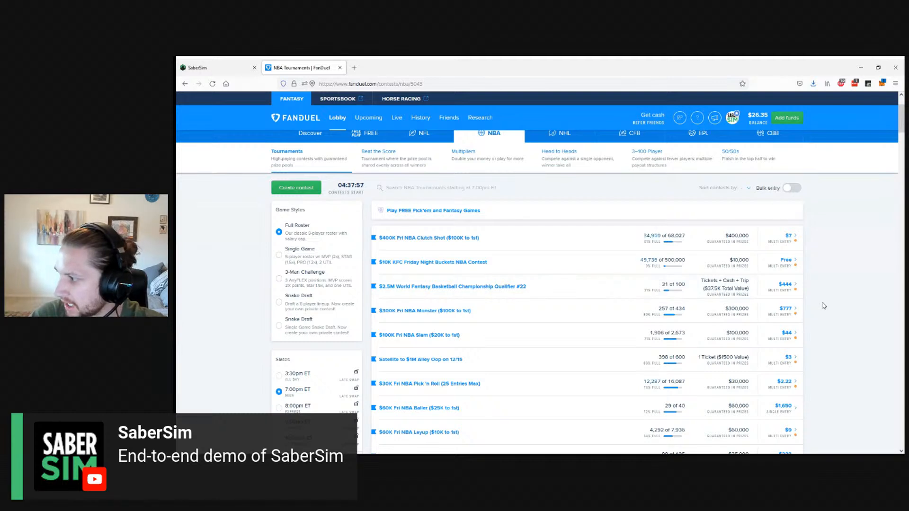
{"action": "scroll", "coordinate": [826, 310], "scroll_direction": "down", "scroll_amount": 1}
{"action": "scroll", "coordinate": [834, 333], "scroll_direction": "up", "scroll_amount": 1}
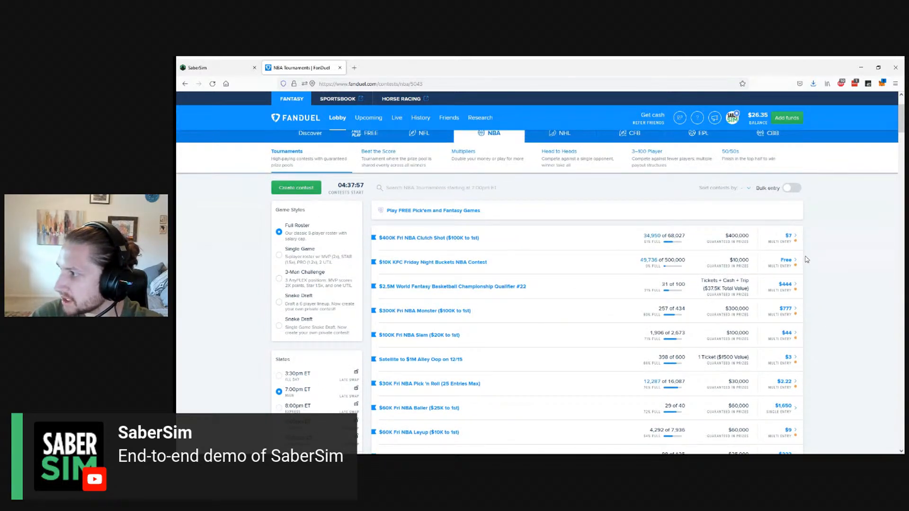
{"action": "left_click", "coordinate": [748, 189]}
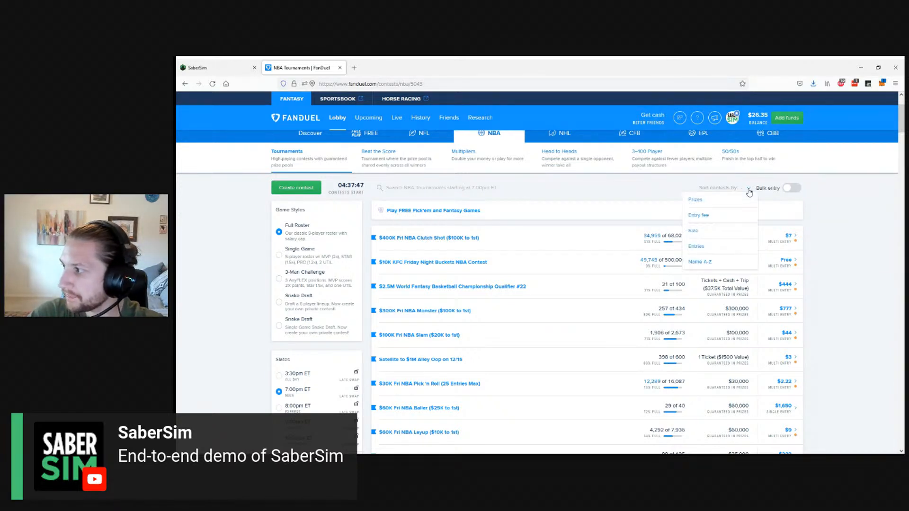
{"action": "scroll", "coordinate": [207, 345], "scroll_direction": "down", "scroll_amount": 5}
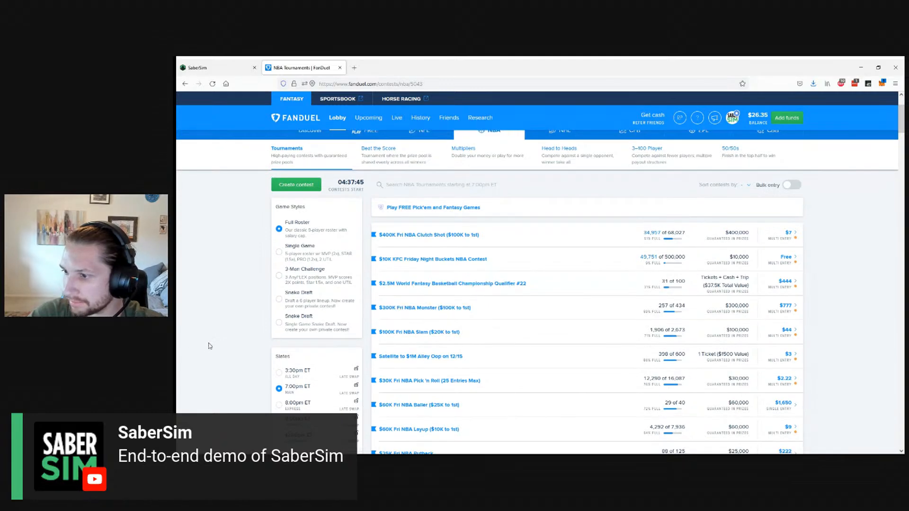
{"action": "left_click_drag", "start_coordinate": [325, 319], "coordinate": [287, 321]}
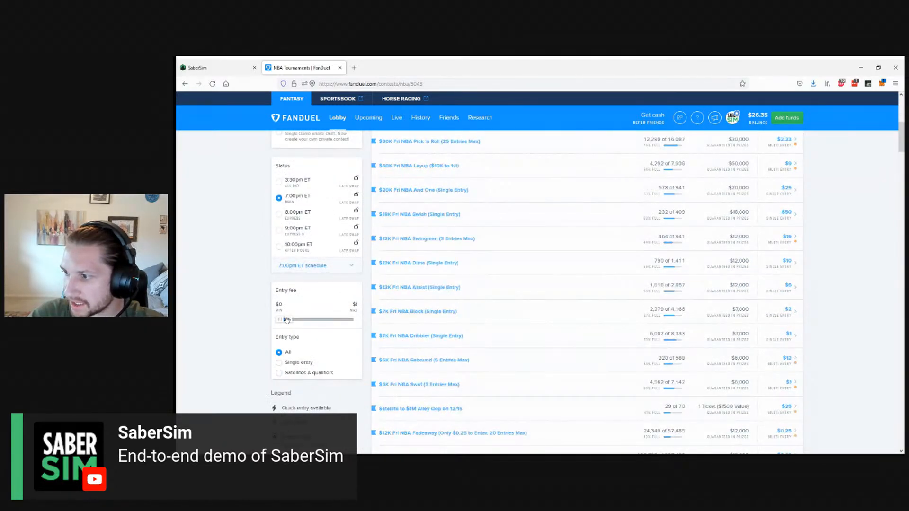
{"action": "scroll", "coordinate": [245, 331], "scroll_direction": "up", "scroll_amount": 6}
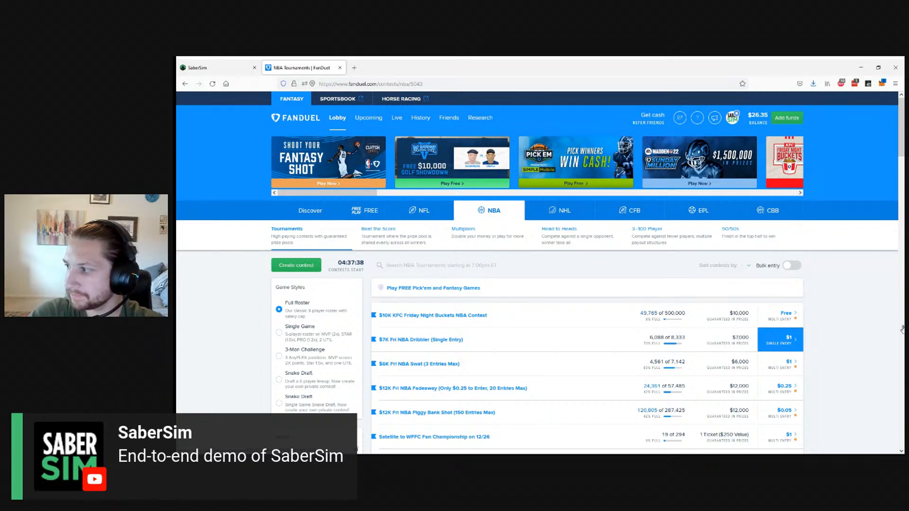
{"action": "left_click", "coordinate": [761, 337]}
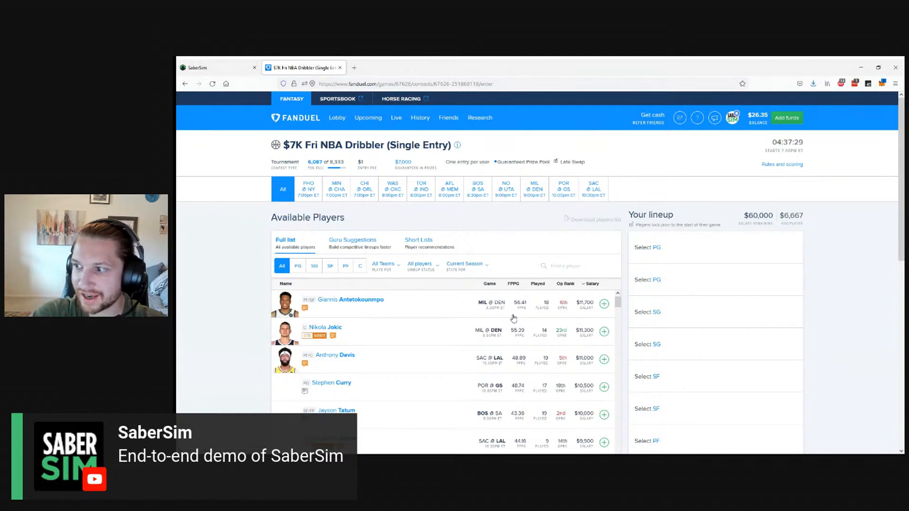
- Add Jrue Holiday and Tyrese Haliburton to the lineup as the two point guards
{"action": "scroll", "coordinate": [229, 254], "scroll_direction": "down", "scroll_amount": 1}
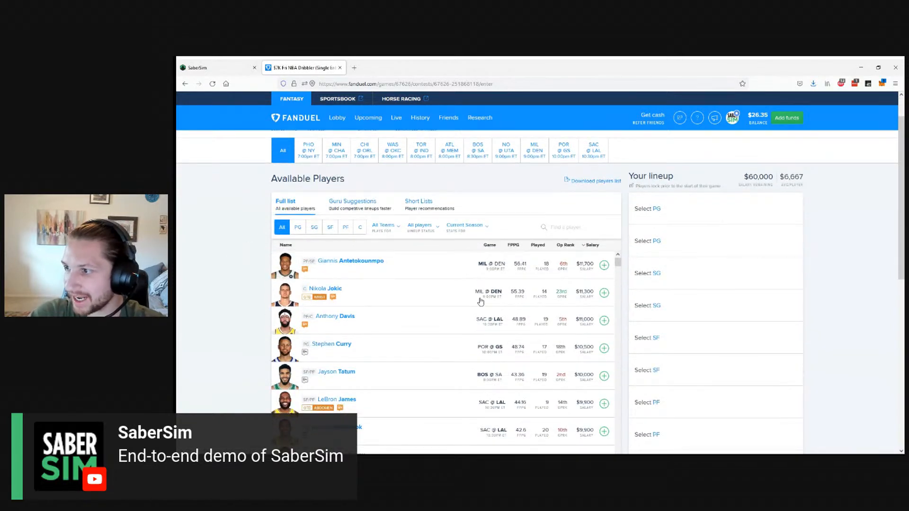
{"action": "scroll", "coordinate": [551, 305], "scroll_direction": "down", "scroll_amount": 4}
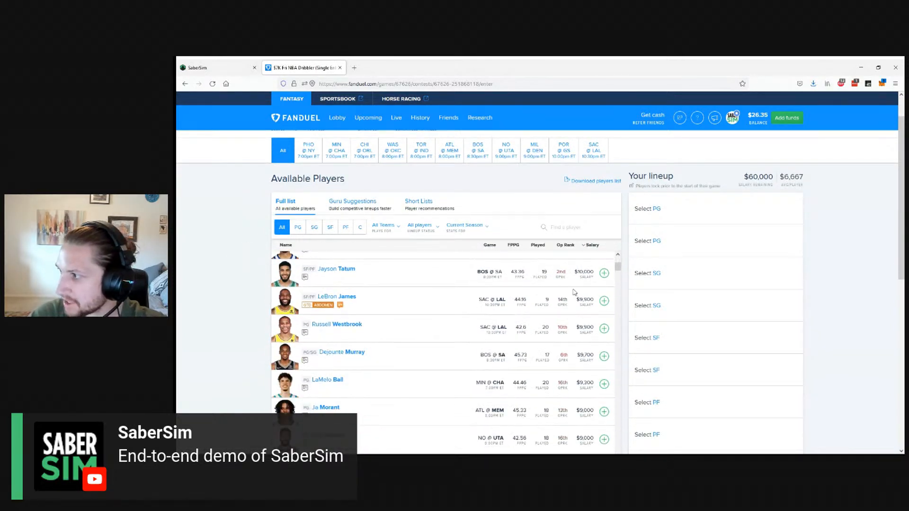
{"action": "left_click", "coordinate": [296, 229]}
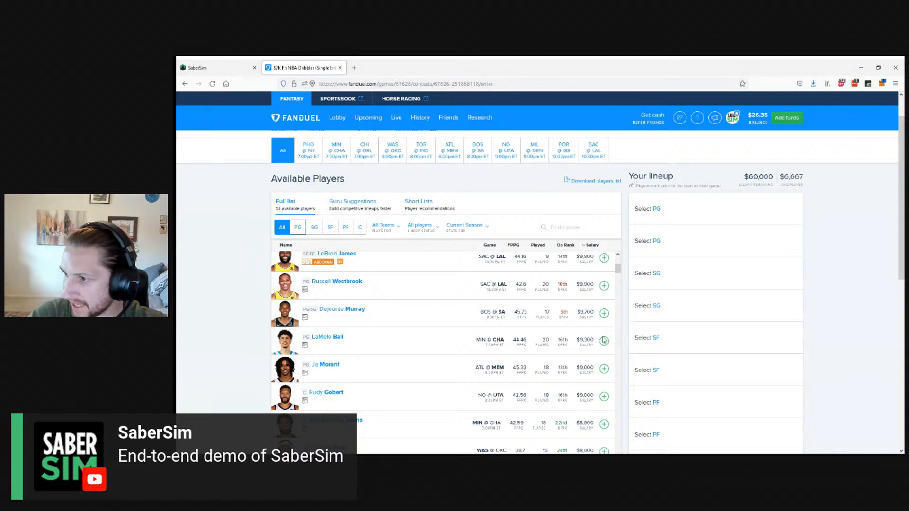
{"action": "scroll", "coordinate": [544, 329], "scroll_direction": "down", "scroll_amount": 1}
{"action": "scroll", "coordinate": [570, 352], "scroll_direction": "down", "scroll_amount": 10}
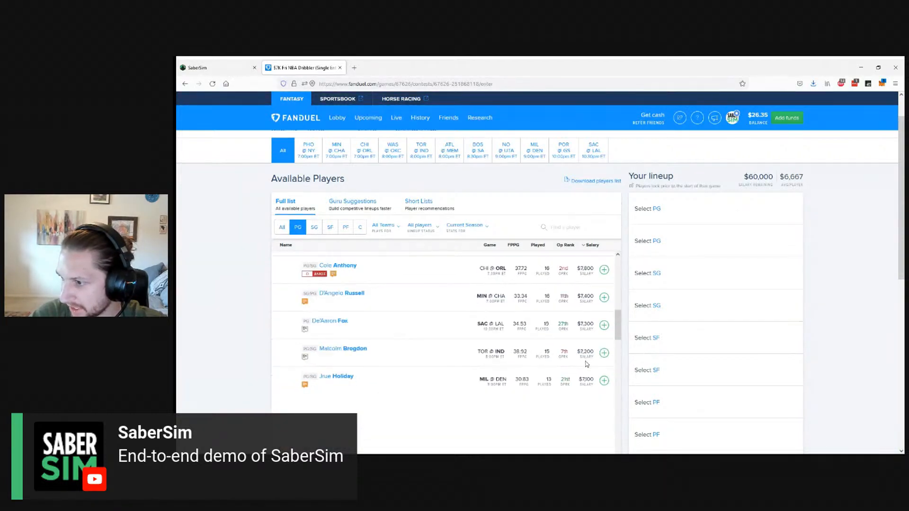
{"action": "left_click", "coordinate": [603, 381]}
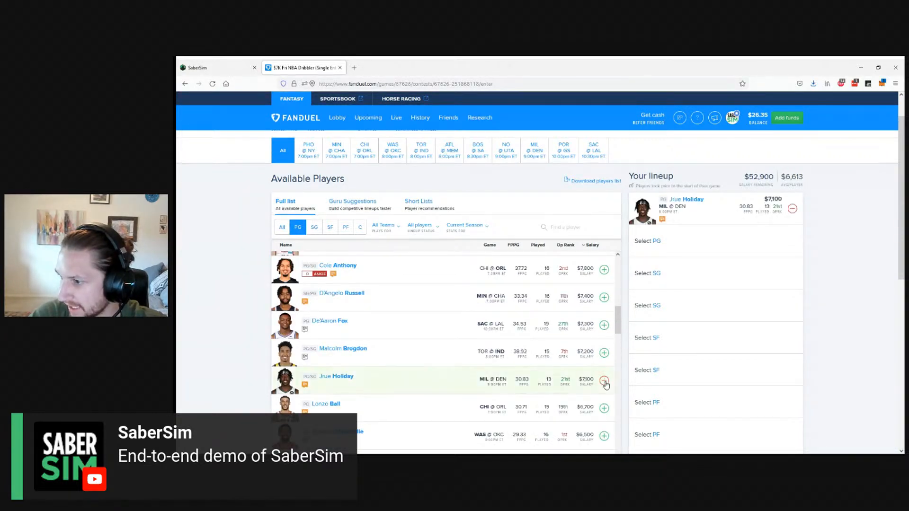
{"action": "scroll", "coordinate": [599, 364], "scroll_direction": "down", "scroll_amount": 4}
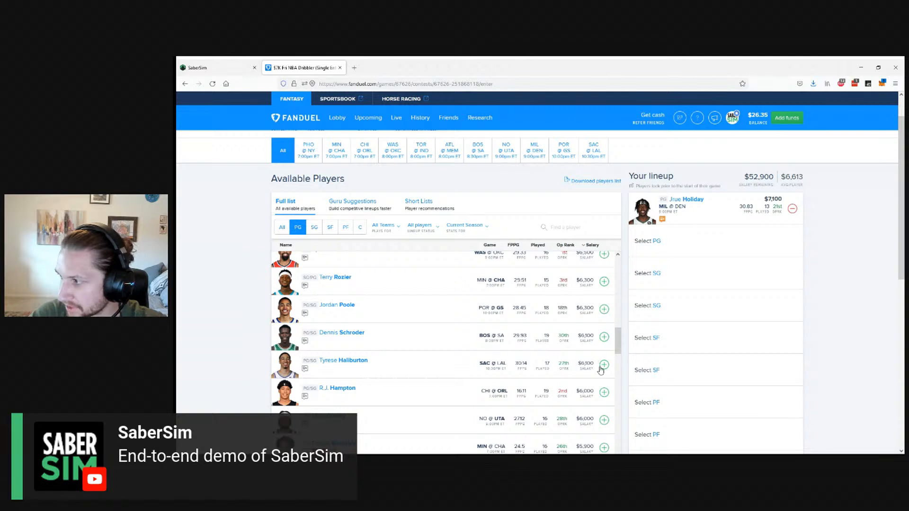
{"action": "left_click", "coordinate": [604, 364]}
{"action": "scroll", "coordinate": [601, 331], "scroll_direction": "down", "scroll_amount": 1}
- Fill the two shooting guard slots with Terry Rozier and Jordan Poole
{"action": "left_click", "coordinate": [310, 228]}
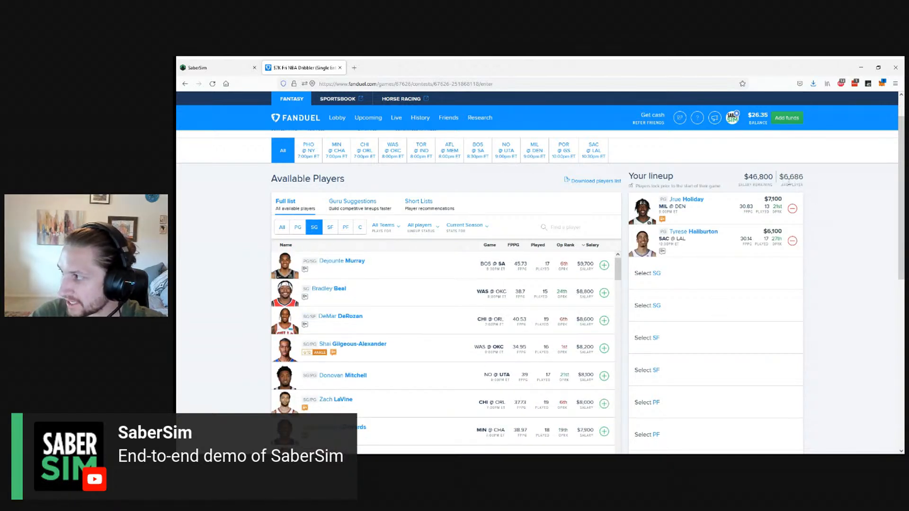
{"action": "scroll", "coordinate": [598, 374], "scroll_direction": "down", "scroll_amount": 8}
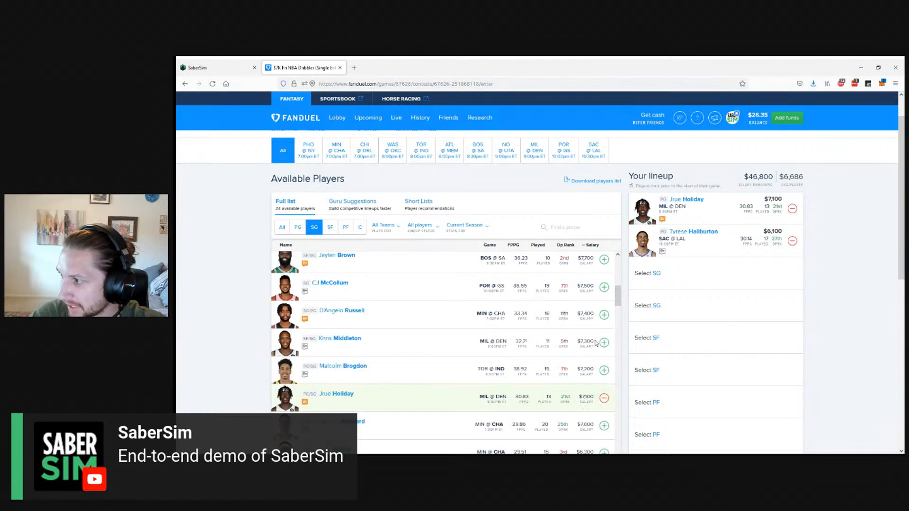
{"action": "scroll", "coordinate": [597, 331], "scroll_direction": "down", "scroll_amount": 1}
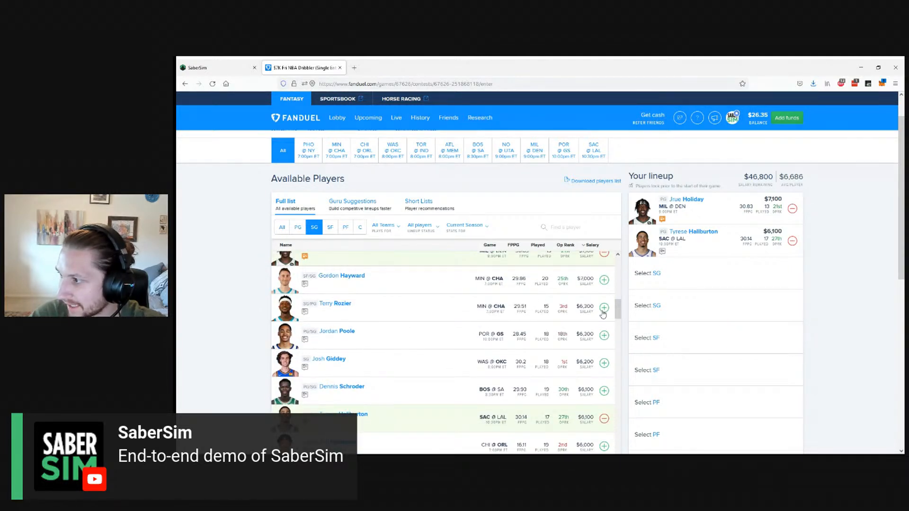
{"action": "left_click", "coordinate": [603, 309]}
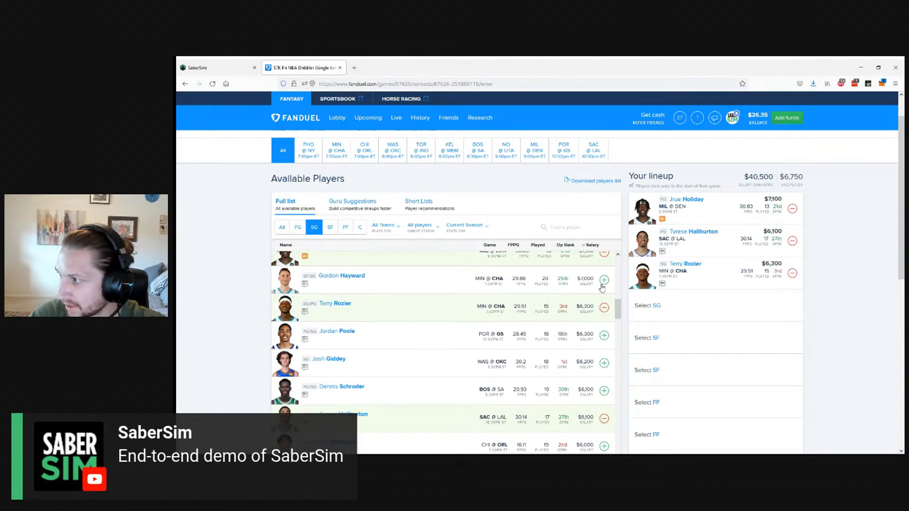
{"action": "left_click", "coordinate": [603, 336]}
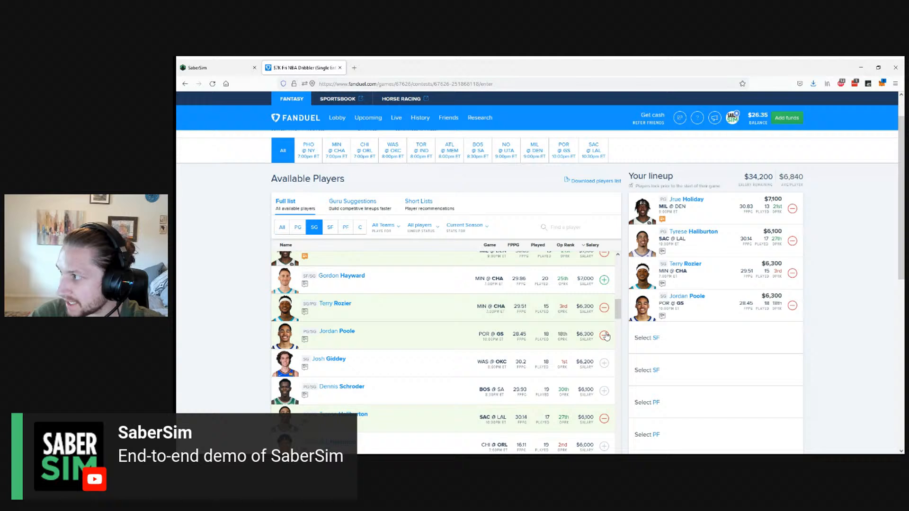
- Fill the two small forward slots with Scottie Barnes and Will Barton
{"action": "left_click", "coordinate": [339, 233]}
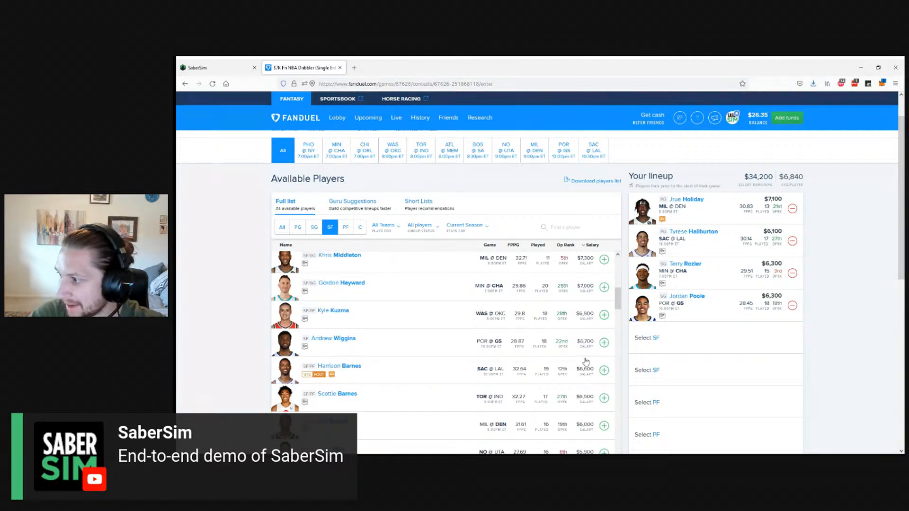
{"action": "left_click", "coordinate": [604, 397]}
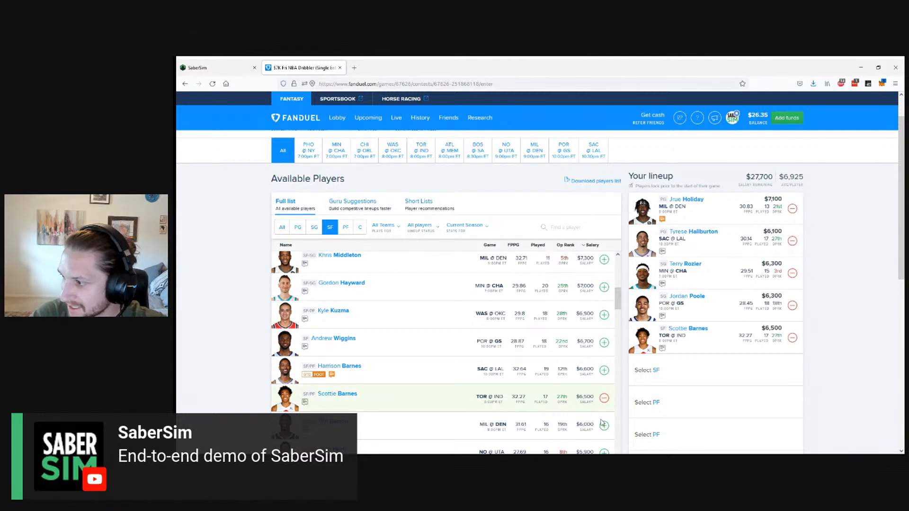
{"action": "left_click", "coordinate": [604, 425]}
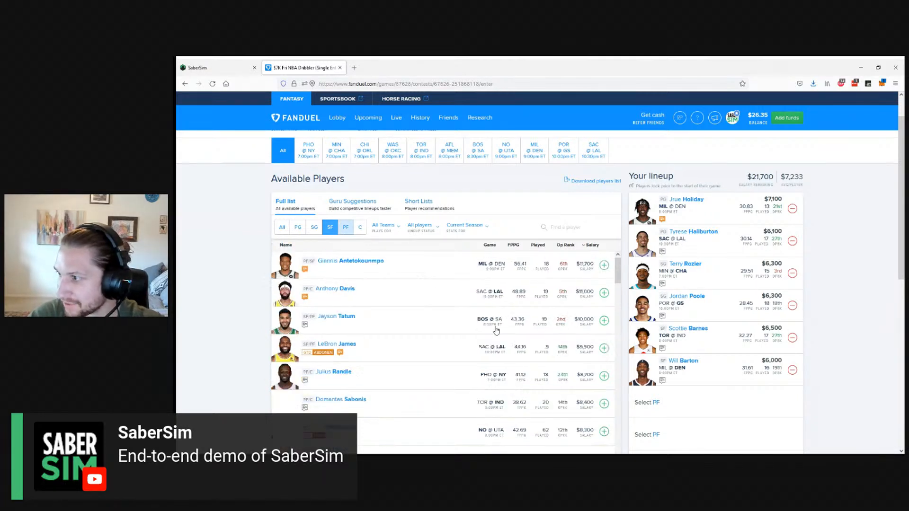
- Fill the two power forward slots with Al Horford and Kyle Kuzma
{"action": "scroll", "coordinate": [571, 361], "scroll_direction": "down", "scroll_amount": 5}
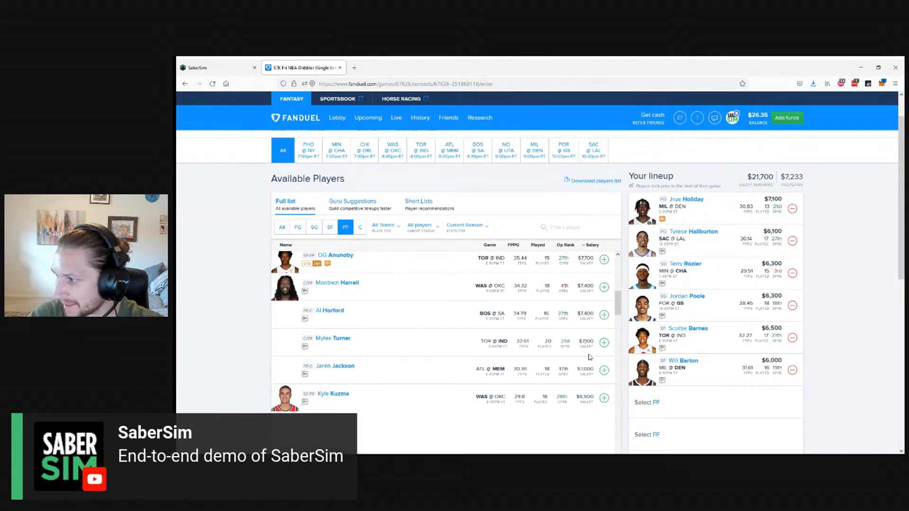
{"action": "left_click", "coordinate": [600, 316]}
{"action": "left_click", "coordinate": [603, 399]}
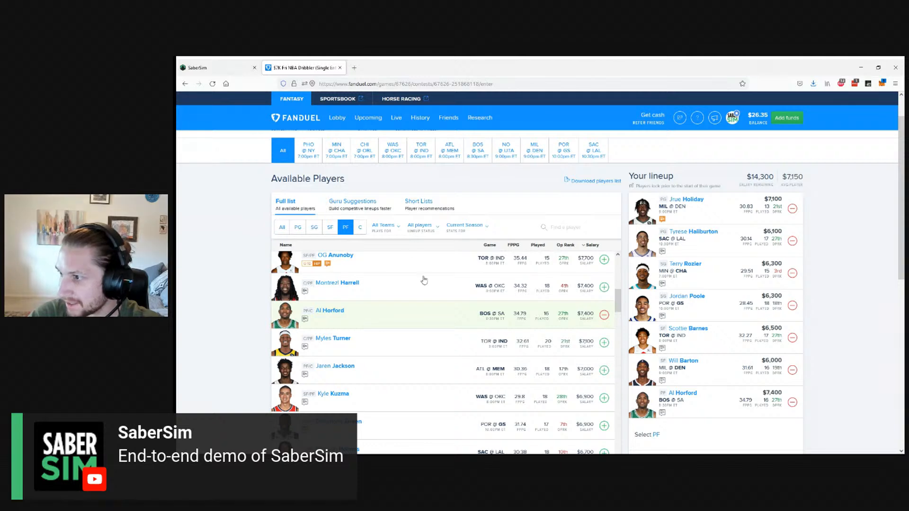
- Add Montrezl Harrell as the center, enter the finished lineup in the contest and dismiss the recommended contests
{"action": "left_click", "coordinate": [359, 227]}
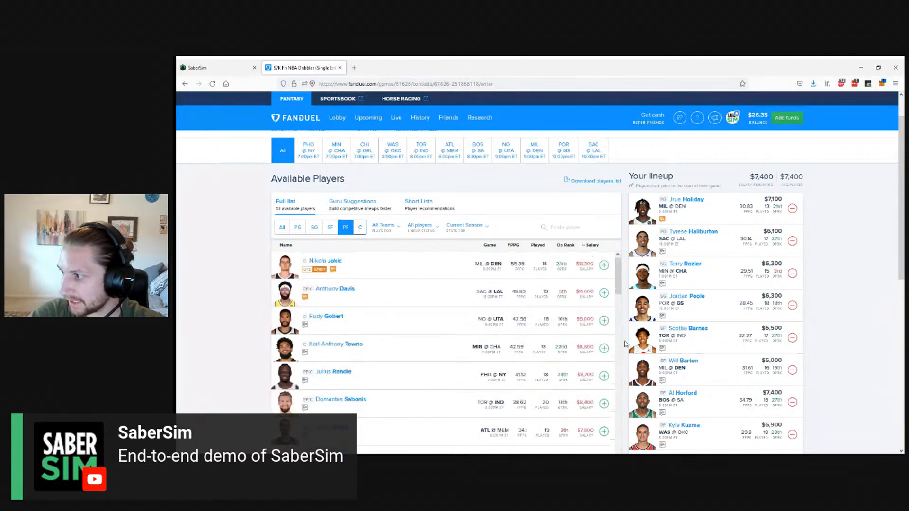
{"action": "scroll", "coordinate": [614, 346], "scroll_direction": "down", "scroll_amount": 5}
{"action": "left_click", "coordinate": [604, 323]}
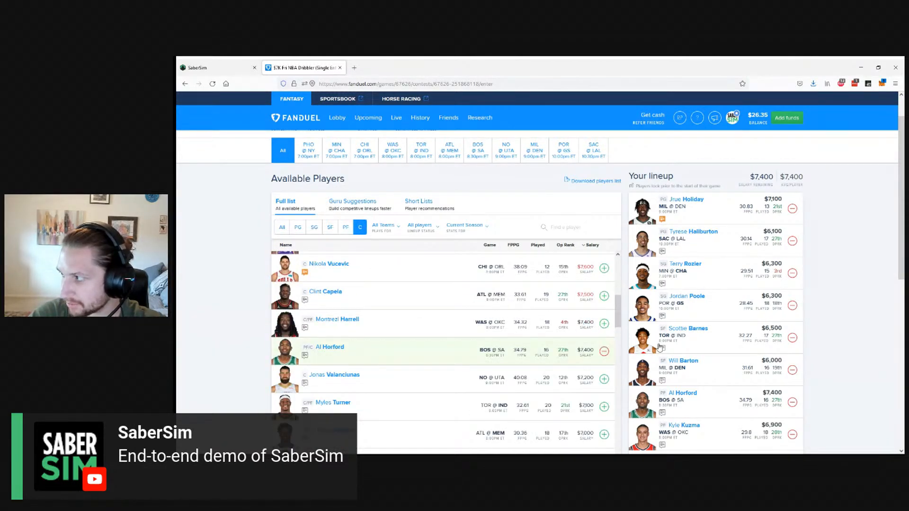
{"action": "scroll", "coordinate": [842, 361], "scroll_direction": "down", "scroll_amount": 3}
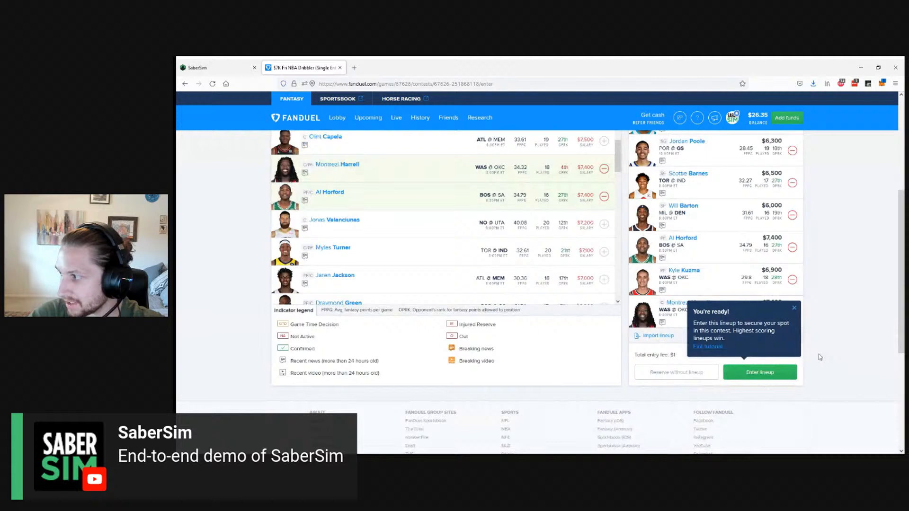
{"action": "left_click", "coordinate": [760, 373]}
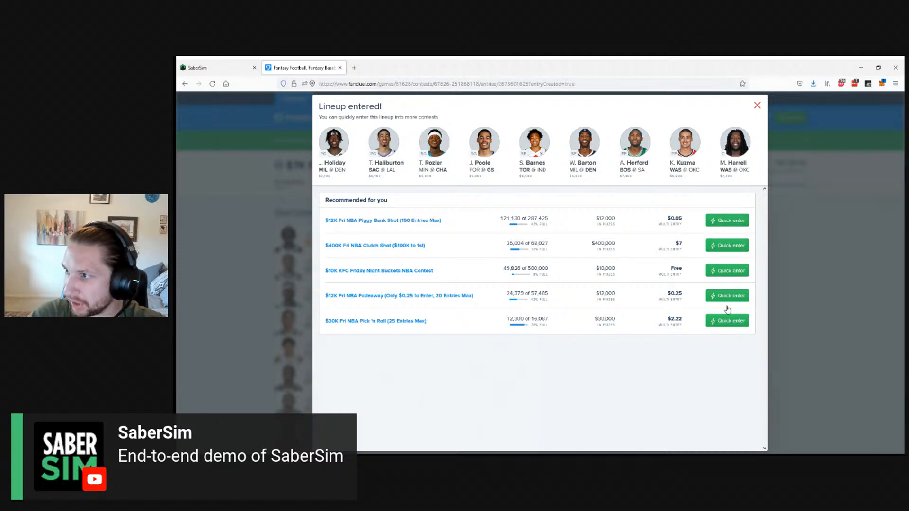
{"action": "left_click", "coordinate": [756, 107]}
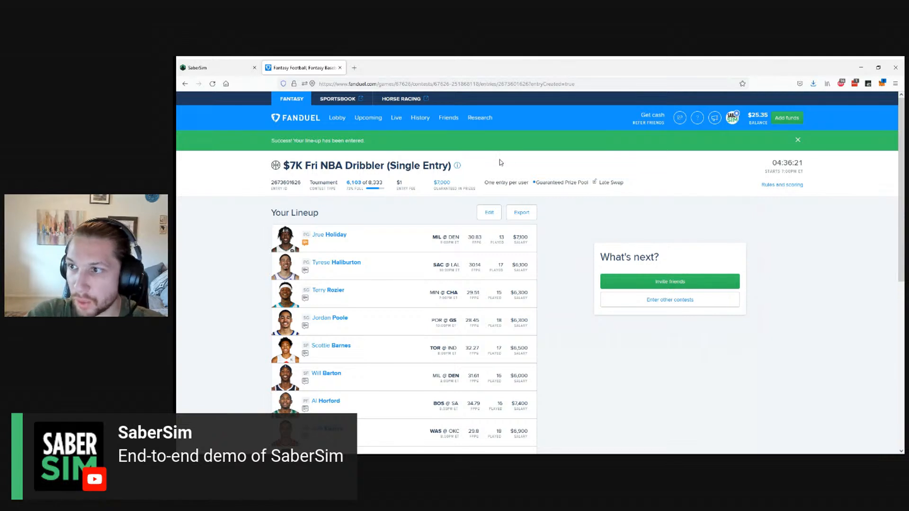
- Return to the FanDuel lobby and open the list of NBA tournaments
{"action": "left_click", "coordinate": [336, 118]}
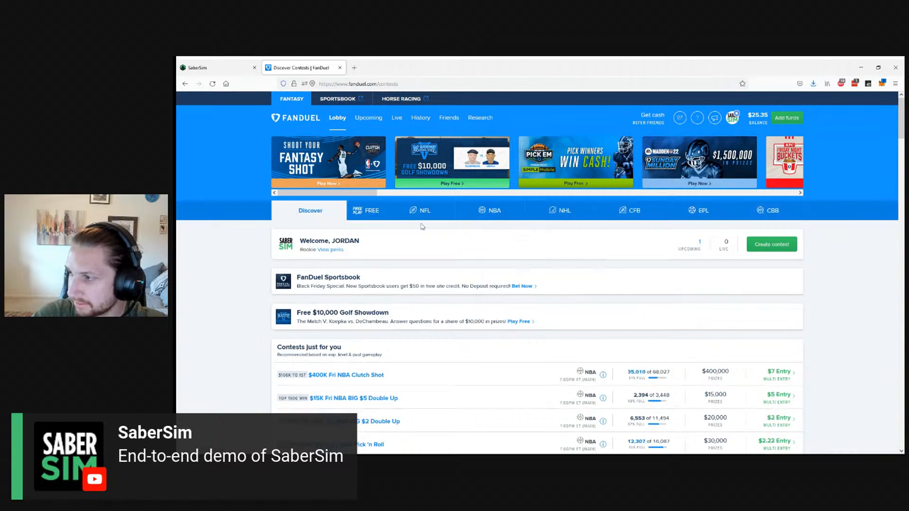
{"action": "left_click", "coordinate": [490, 212]}
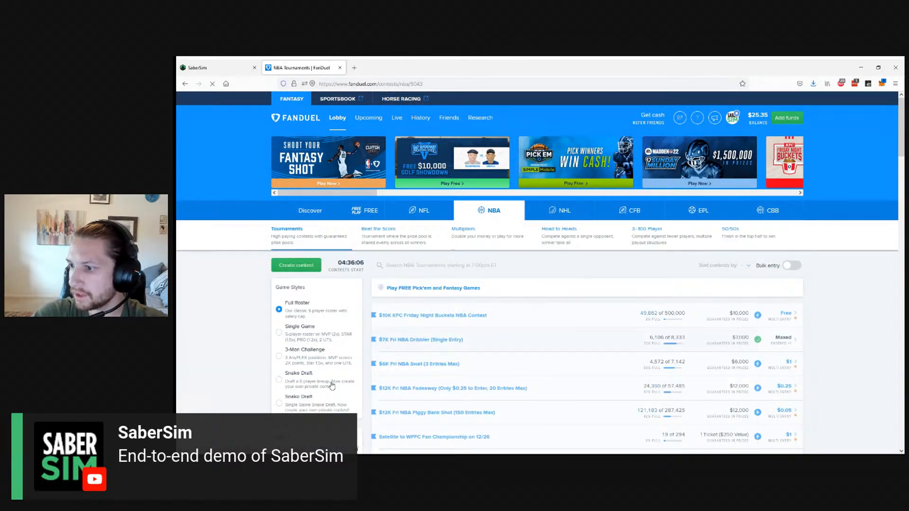
{"action": "scroll", "coordinate": [248, 350], "scroll_direction": "down", "scroll_amount": 1}
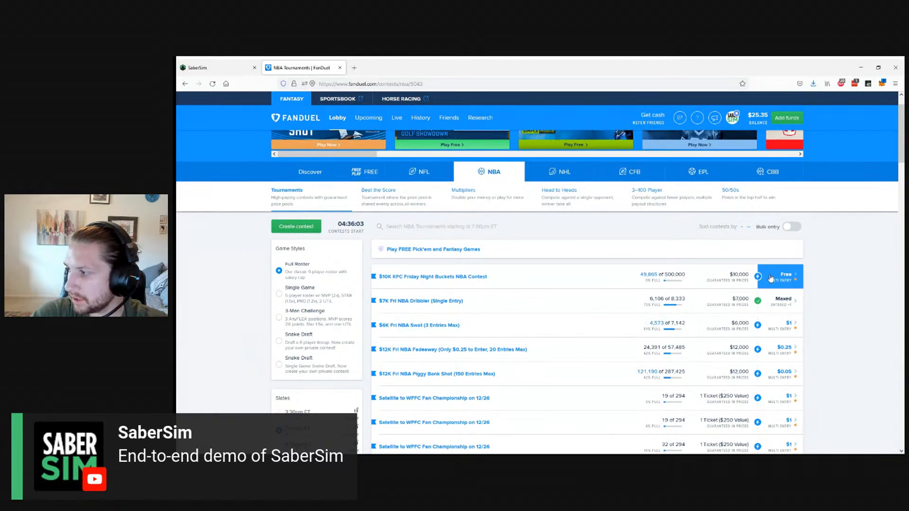
- Enable bulk entry and set 3 entries for $6K NBA Swat, 20 for $12K NBA Fadeaway and 150 for $12K NBA Piggy Bank Shot
{"action": "left_click", "coordinate": [790, 227]}
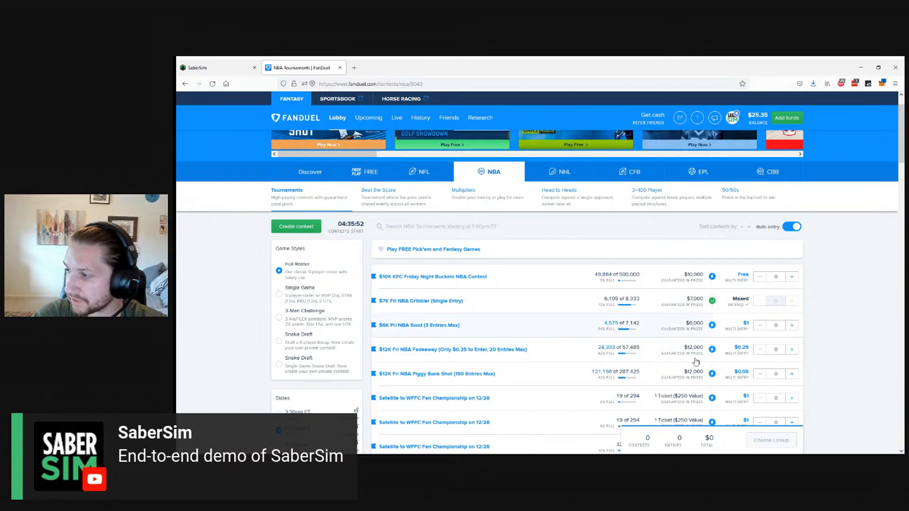
{"action": "scroll", "coordinate": [716, 369], "scroll_direction": "down", "scroll_amount": 1}
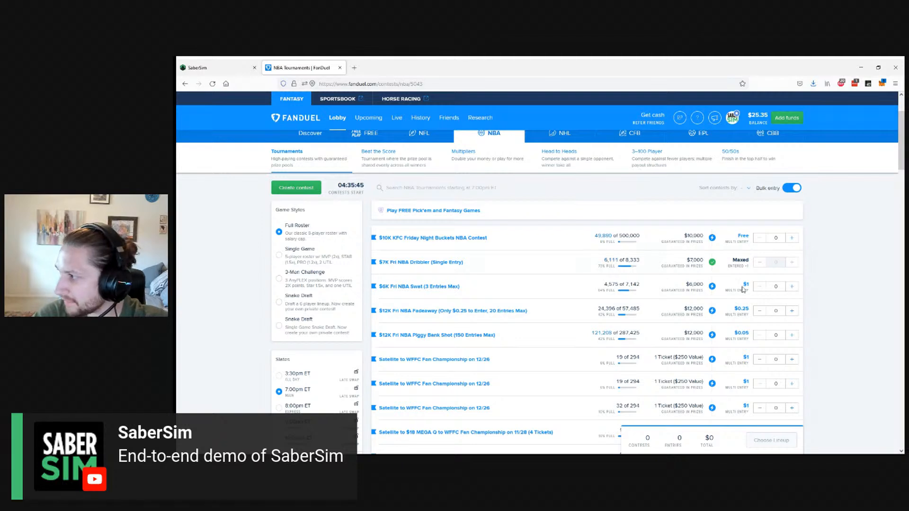
{"action": "type", "text": "3"}
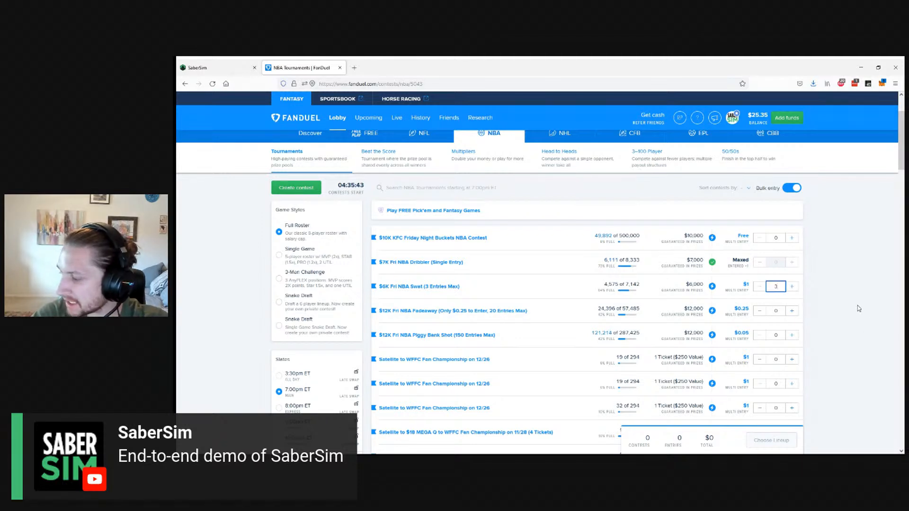
{"action": "left_click", "coordinate": [778, 311]}
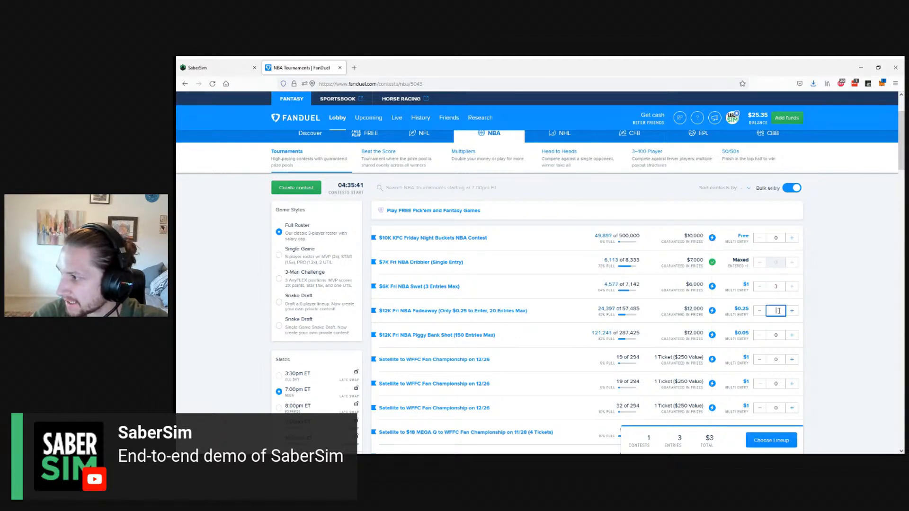
{"action": "type", "text": "20"}
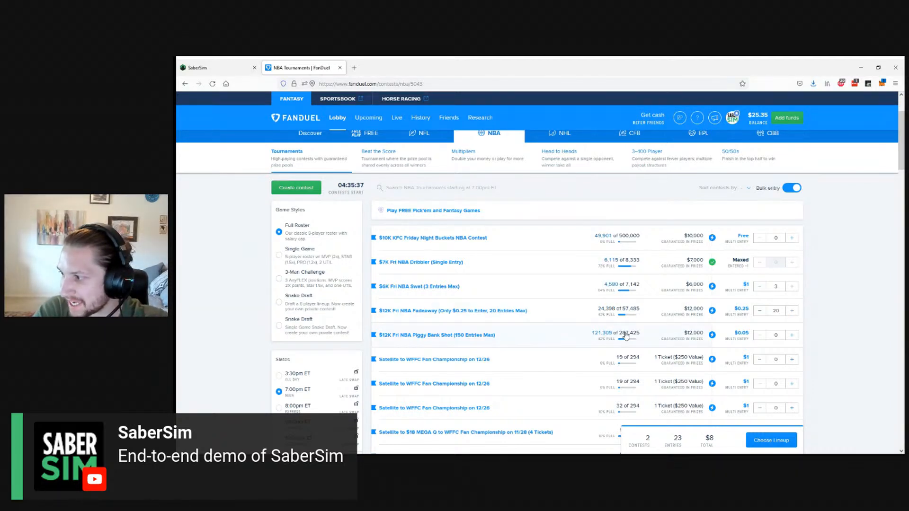
{"action": "left_click", "coordinate": [782, 334]}
{"action": "type", "text": "15"}
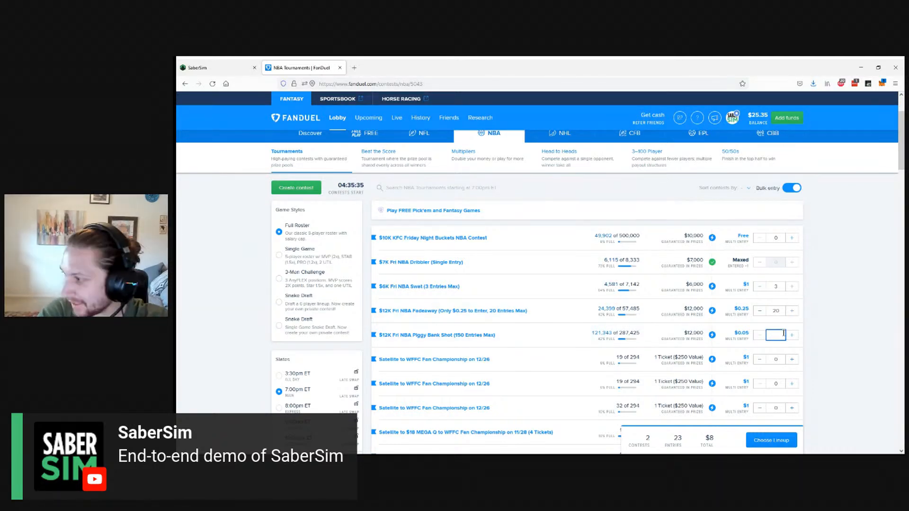
{"action": "left_click", "coordinate": [787, 326]}
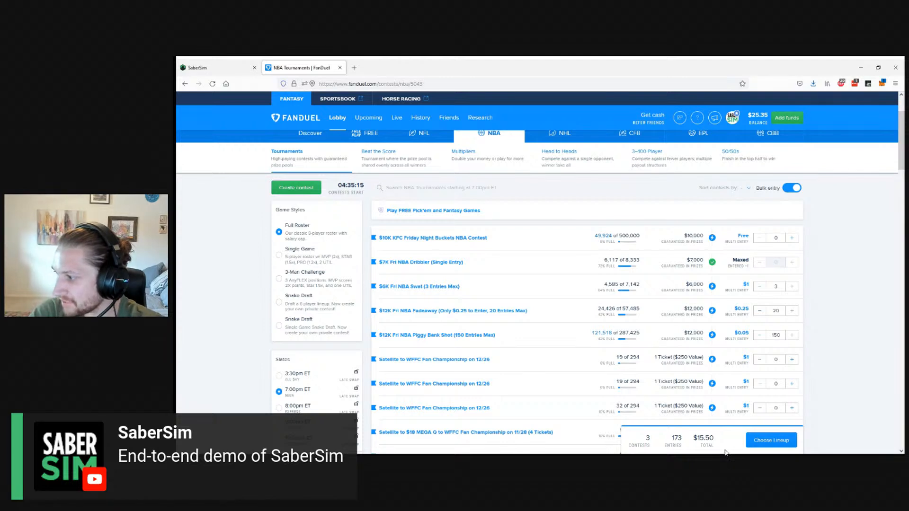
- Submit the bulk entries with the existing lineup and go to the upcoming contests
{"action": "left_click", "coordinate": [774, 443]}
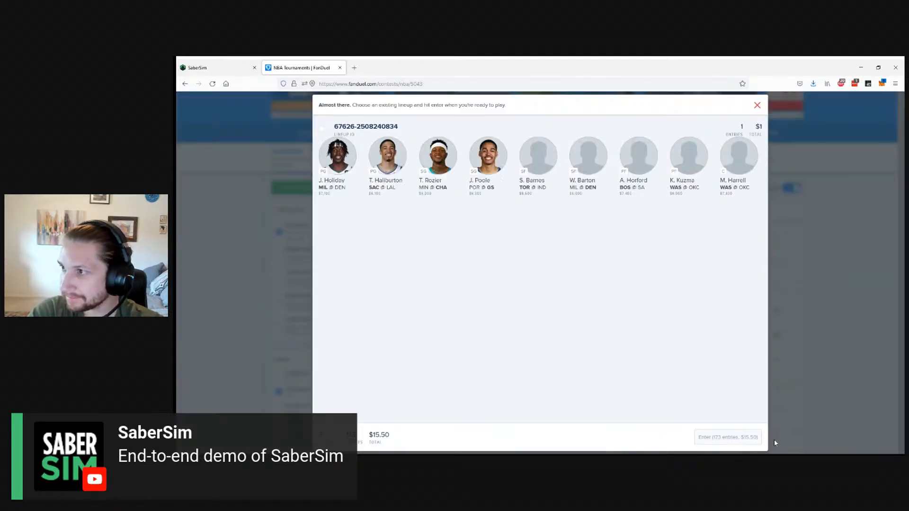
{"action": "left_click", "coordinate": [339, 129]}
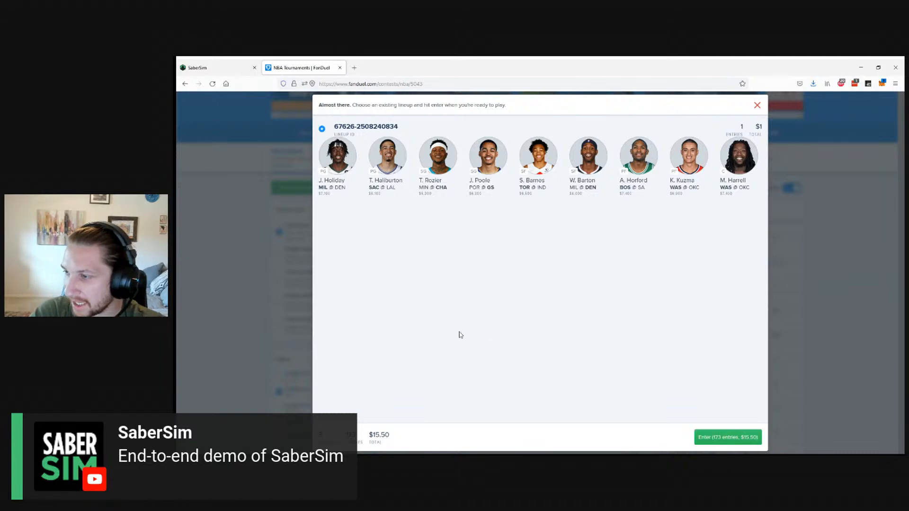
{"action": "left_click", "coordinate": [727, 436]}
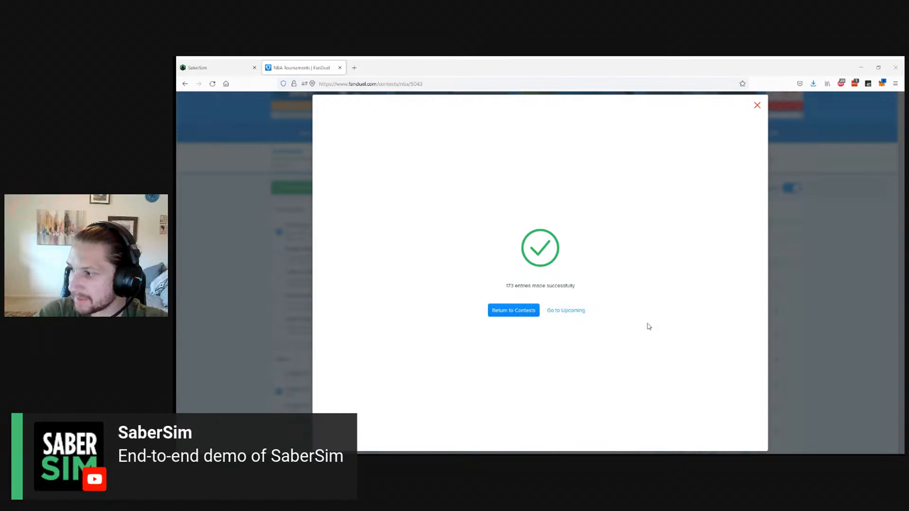
{"action": "left_click", "coordinate": [572, 312]}
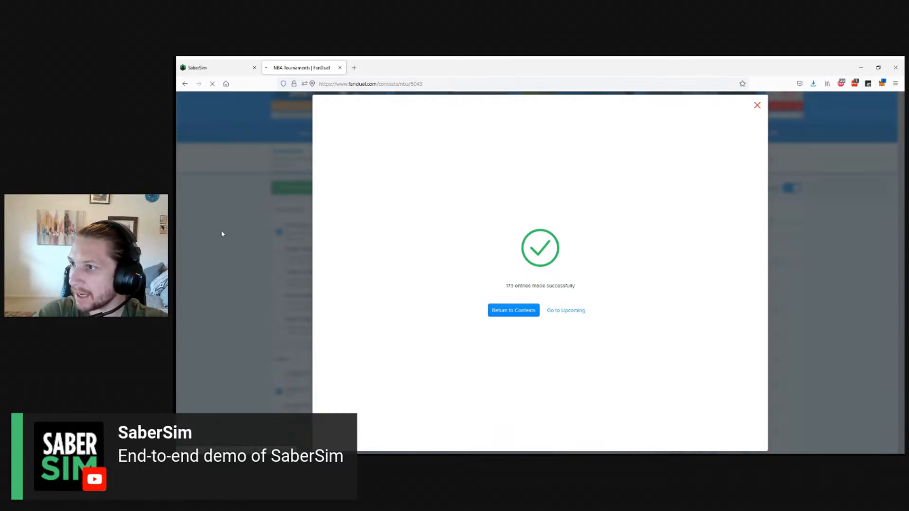
- Switch to SaberSim and set the site to FanDuel with the 7:00PM (11 games) - Main slate
{"action": "left_click", "coordinate": [226, 60]}
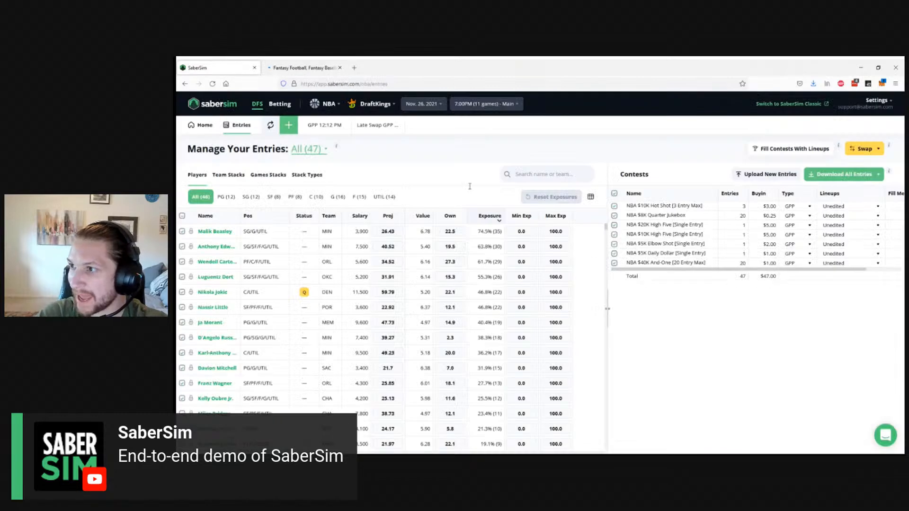
{"action": "left_click", "coordinate": [361, 104]}
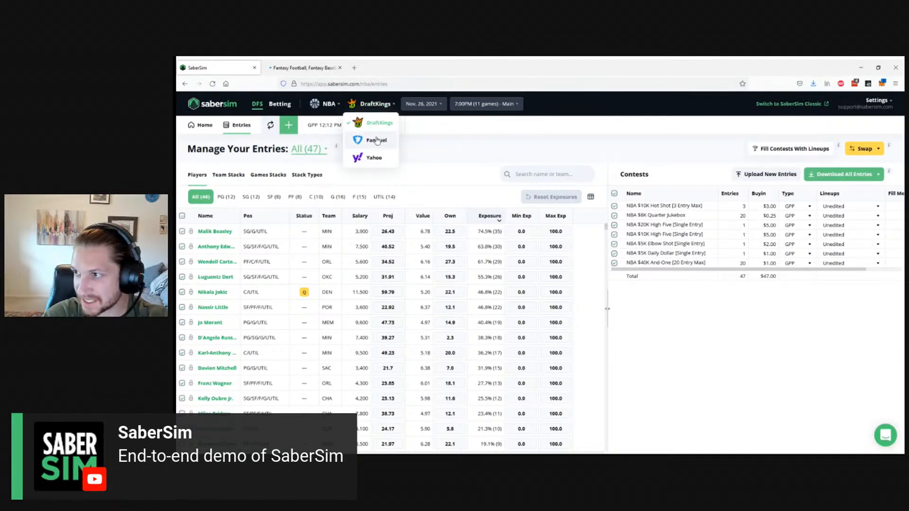
{"action": "left_click", "coordinate": [376, 141]}
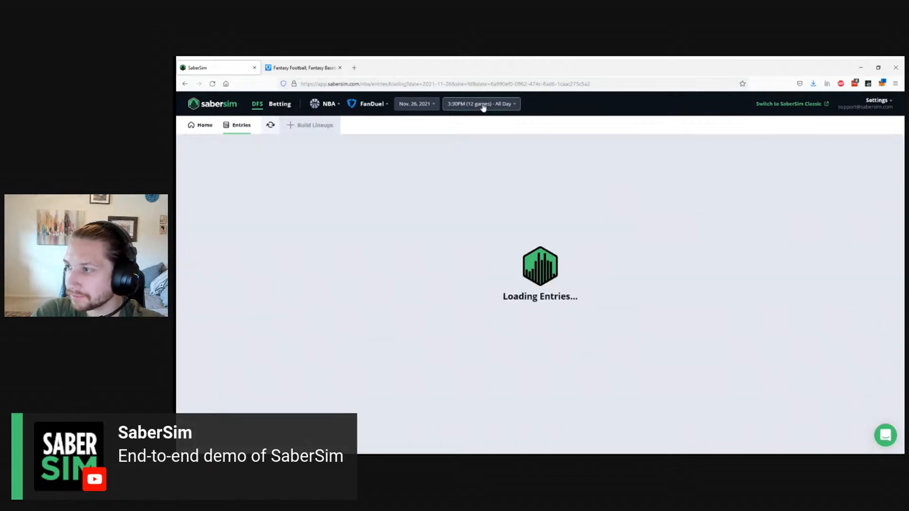
{"action": "left_click", "coordinate": [482, 106]}
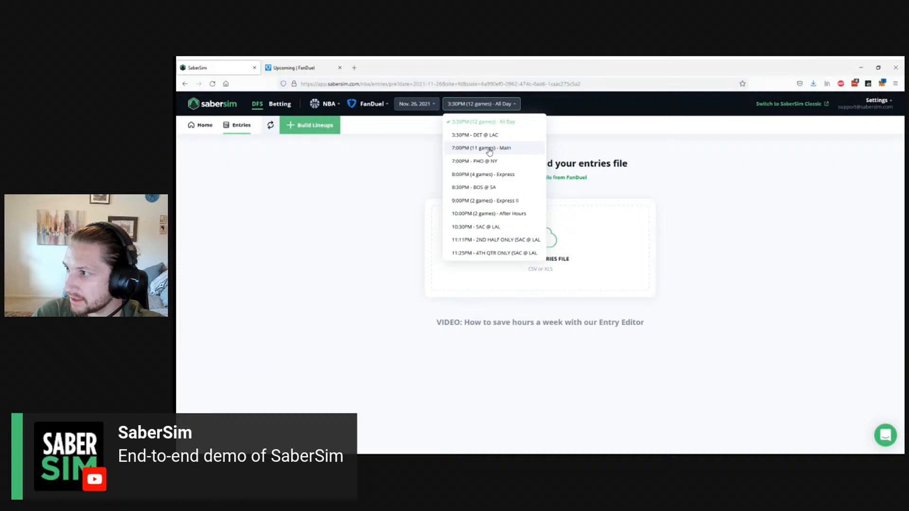
{"action": "left_click", "coordinate": [489, 150]}
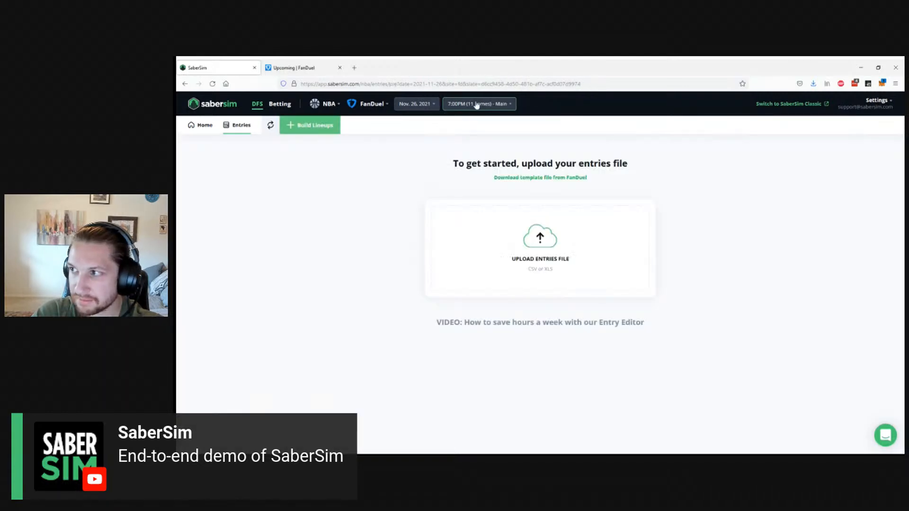
- Switch the slate to 3:30PM (12 games) - All Day and back to 7:00PM (11 games) - Main
{"action": "left_click", "coordinate": [477, 105]}
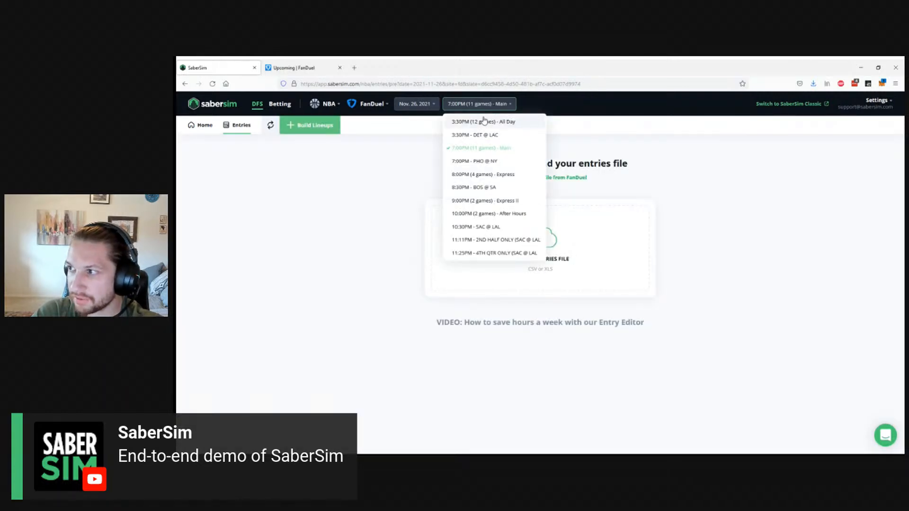
{"action": "left_click", "coordinate": [458, 121]}
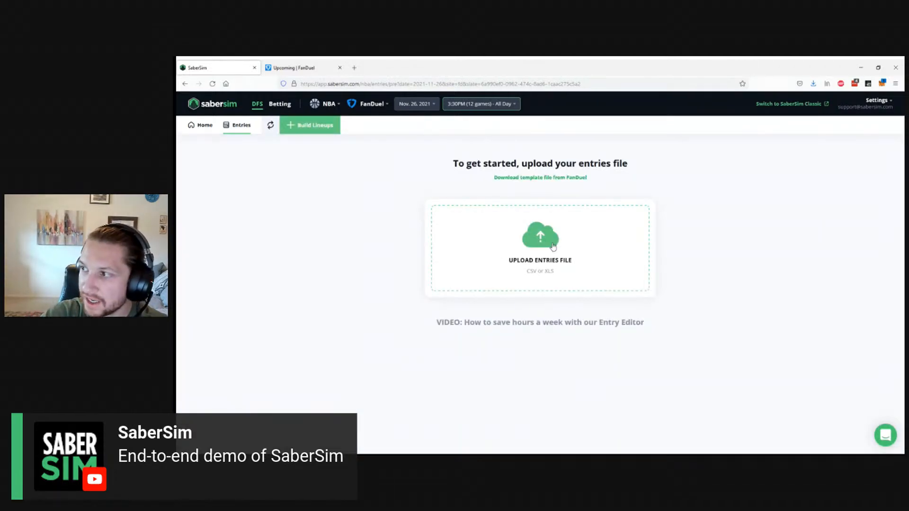
{"action": "left_click", "coordinate": [486, 106]}
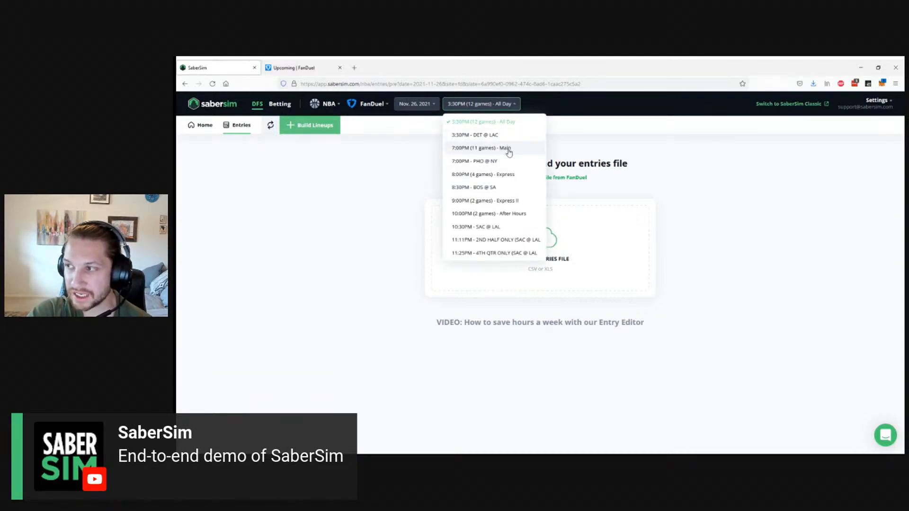
{"action": "left_click", "coordinate": [505, 148]}
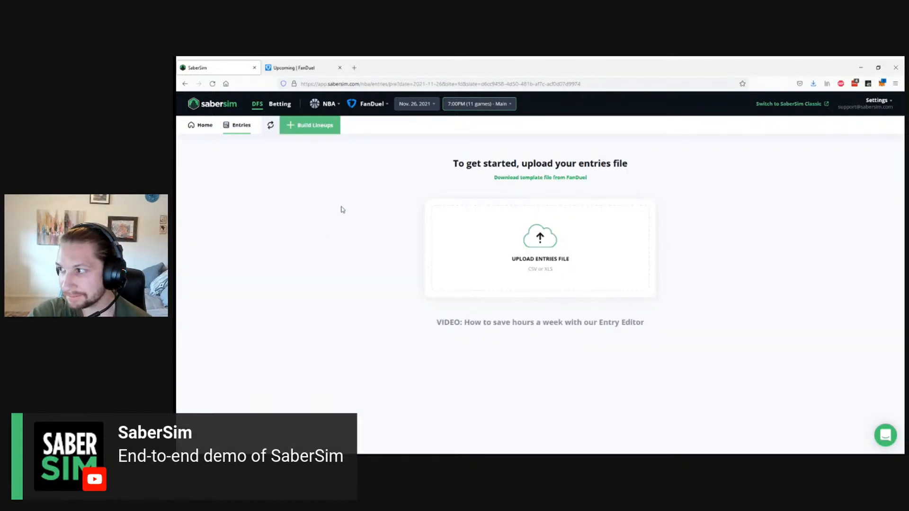
- Download the CSV entries template for the 7:00pm ET Main slate from FanDuel and upload it as the entries file in SaberSim
{"action": "left_click", "coordinate": [517, 177]}
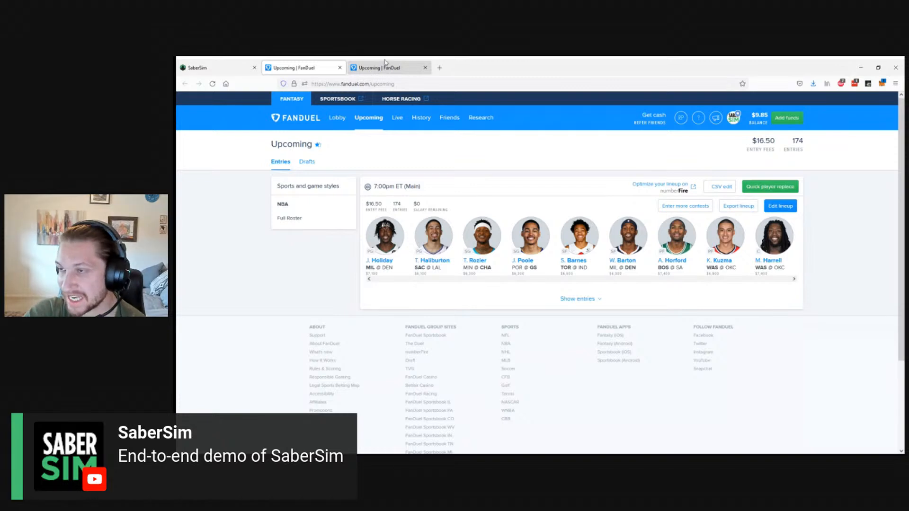
{"action": "left_click", "coordinate": [727, 188]}
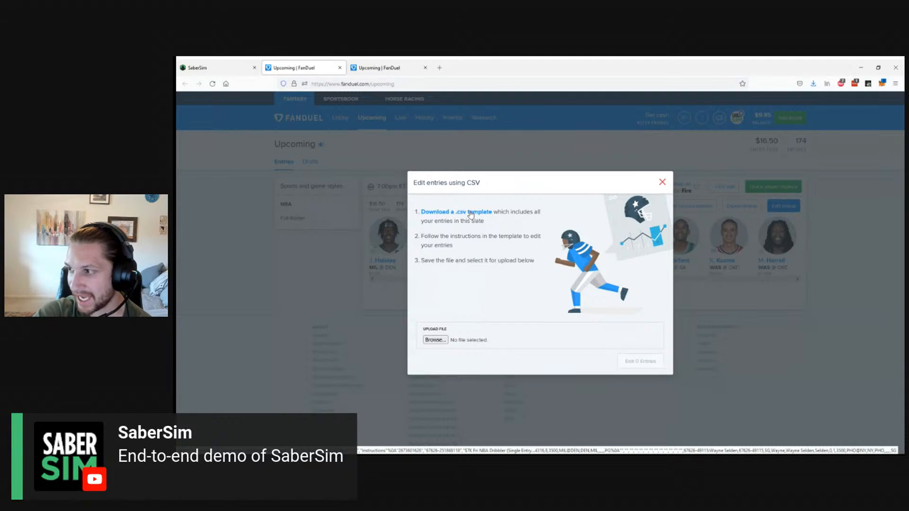
{"action": "left_click", "coordinate": [471, 213]}
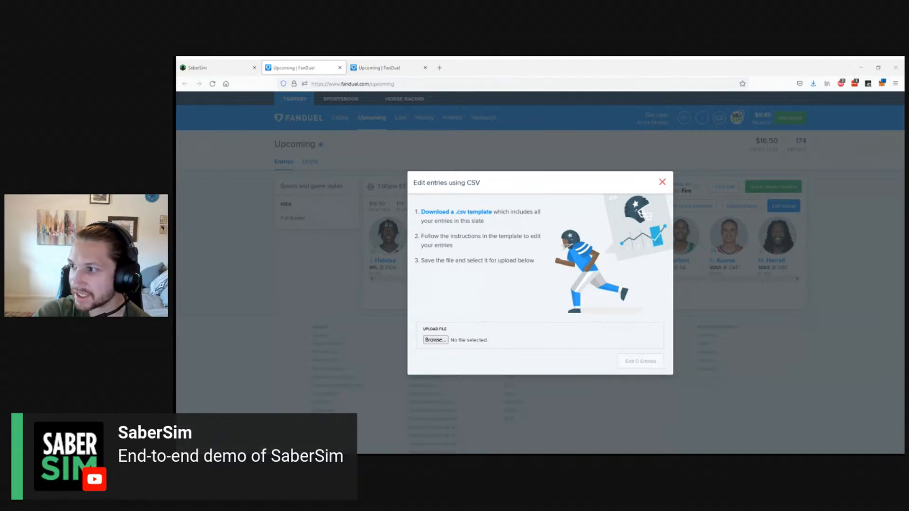
{"action": "key", "text": "Return"}
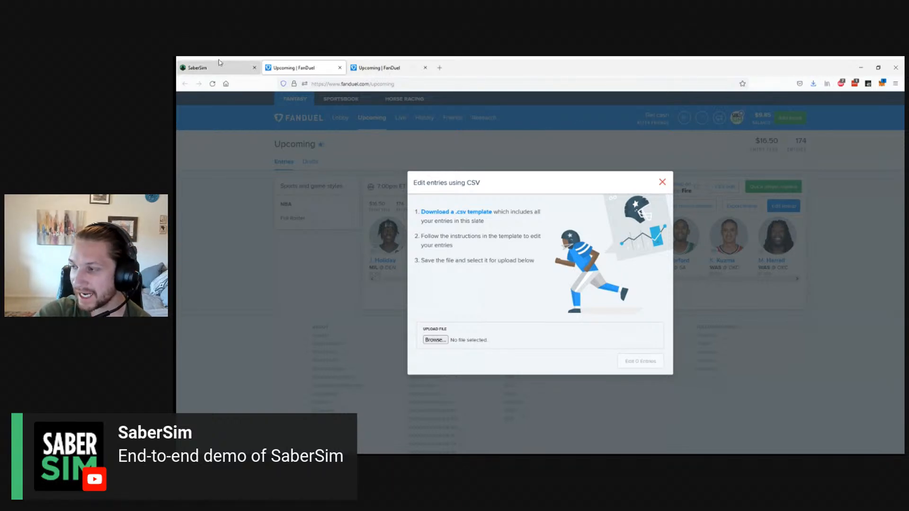
{"action": "left_click", "coordinate": [219, 65]}
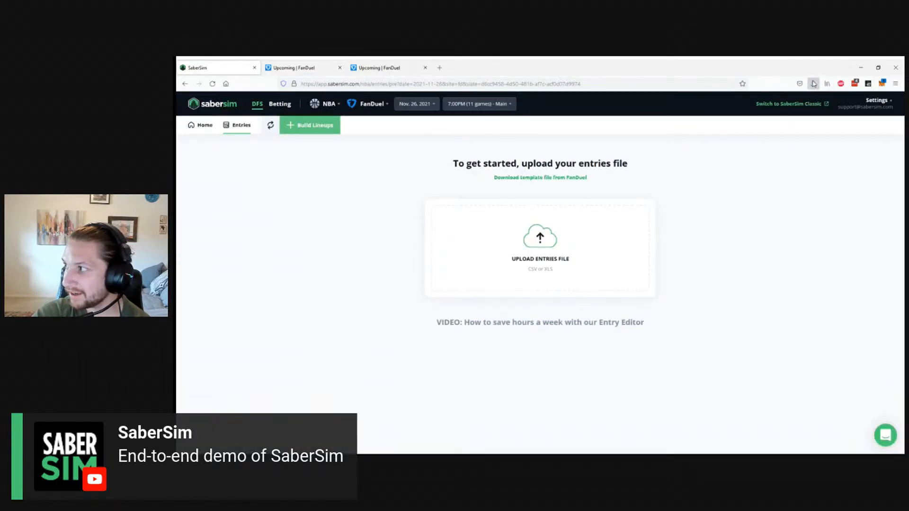
{"action": "left_click_drag", "start_coordinate": [572, 195], "coordinate": [530, 258]}
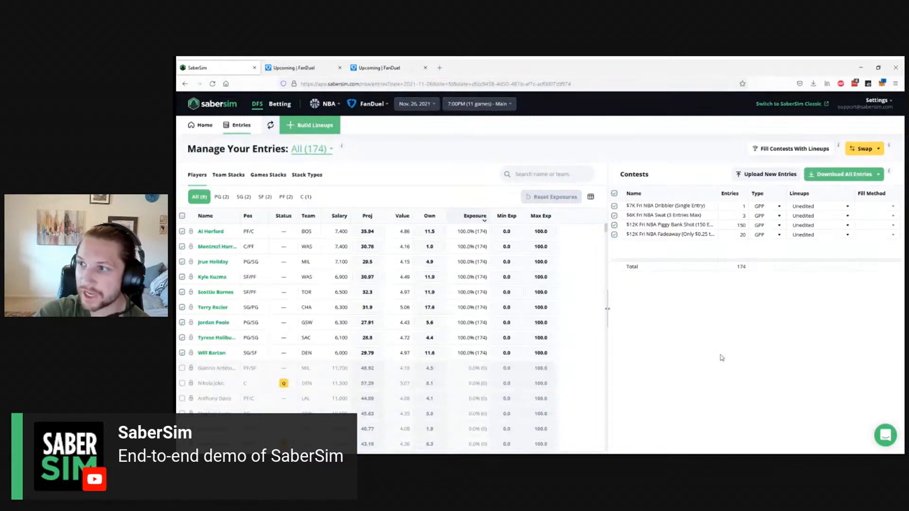
- Try a new GPP build setup with a 150-max entry limit and > 50,000 entrants, and close it without building
{"action": "left_click", "coordinate": [204, 124]}
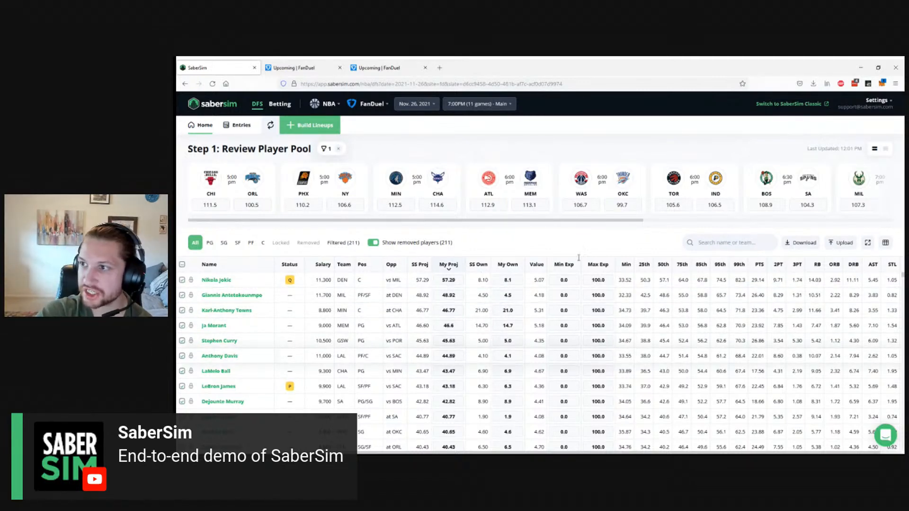
{"action": "left_click", "coordinate": [333, 125]}
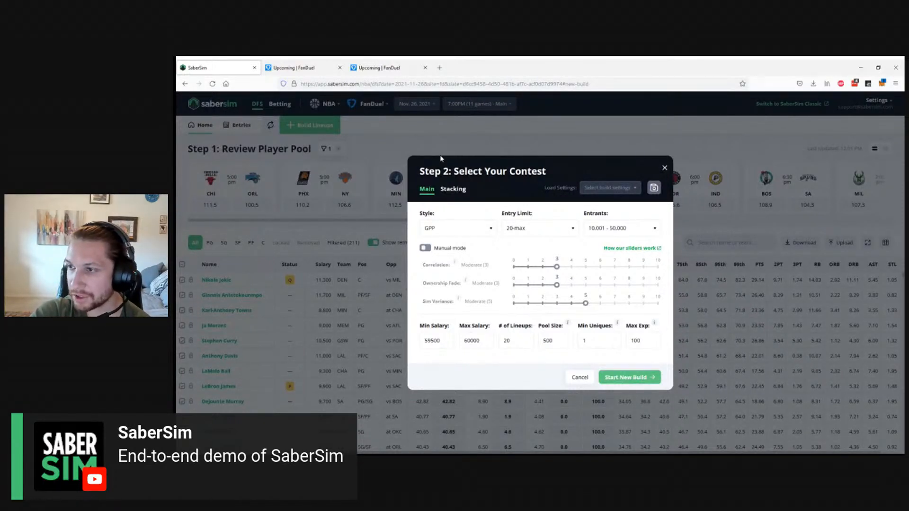
{"action": "left_click", "coordinate": [533, 233]}
{"action": "left_click", "coordinate": [536, 288]}
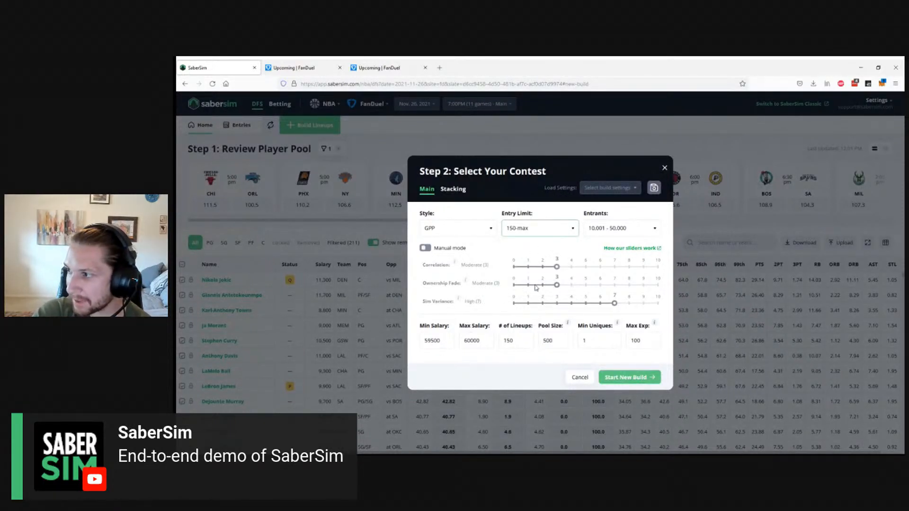
{"action": "left_click", "coordinate": [620, 229]}
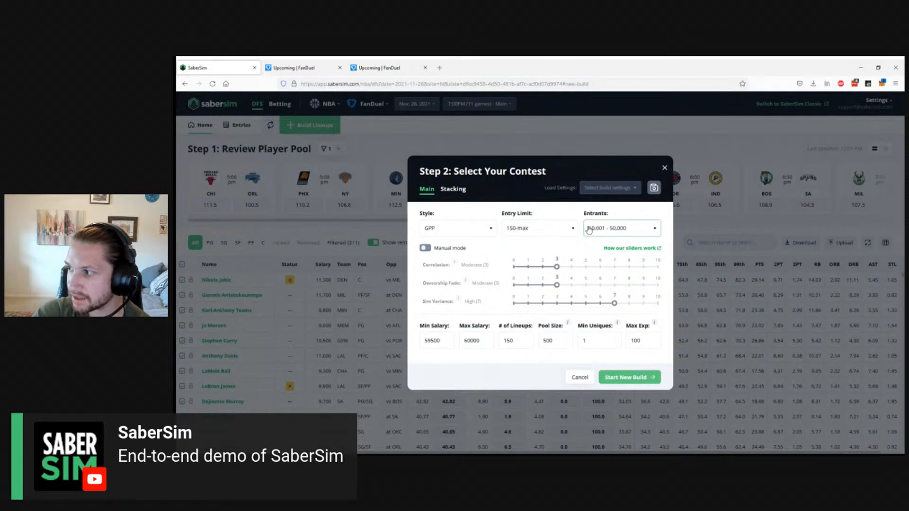
{"action": "left_click", "coordinate": [634, 314]}
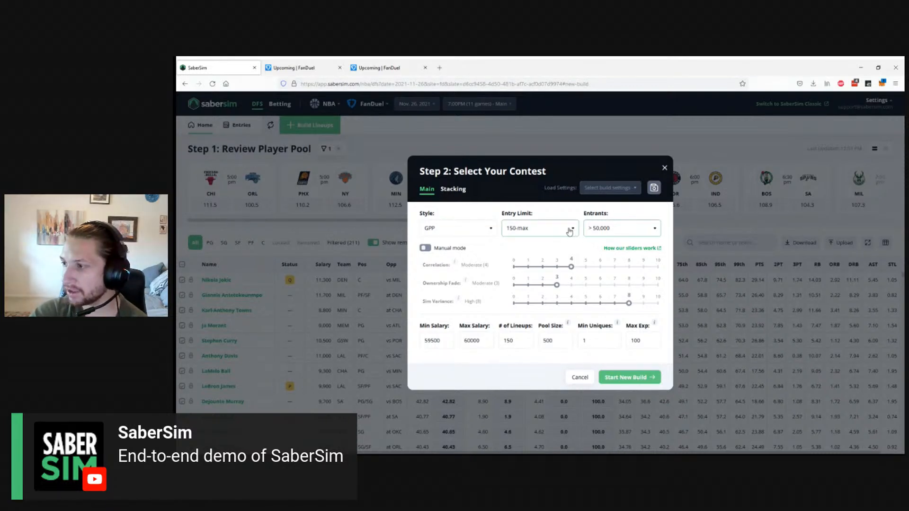
{"action": "left_click", "coordinate": [350, 126]}
- Return to the entries page and examine the Piggy Bank Shot and Dribbler contests in the contest list
{"action": "left_click", "coordinate": [236, 125]}
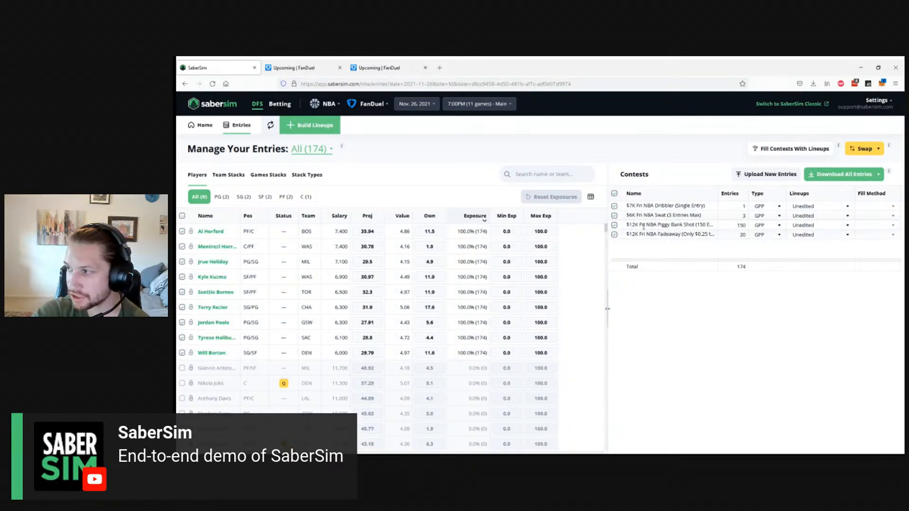
{"action": "left_click_drag", "start_coordinate": [643, 226], "coordinate": [672, 225]}
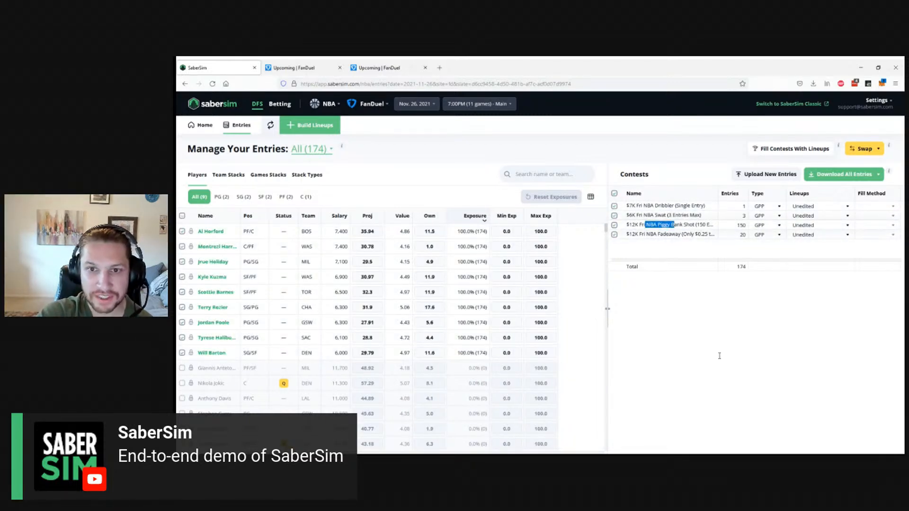
{"action": "left_click", "coordinate": [734, 263]}
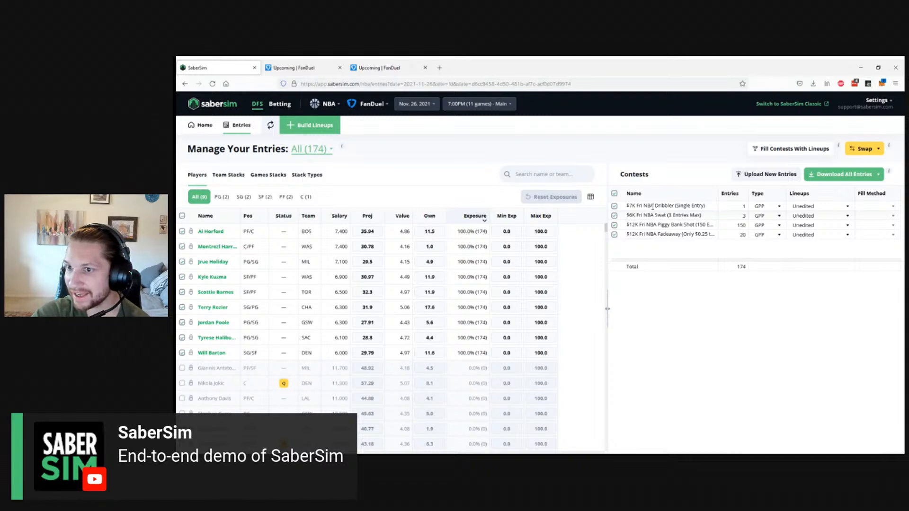
{"action": "left_click_drag", "start_coordinate": [632, 205], "coordinate": [685, 204]}
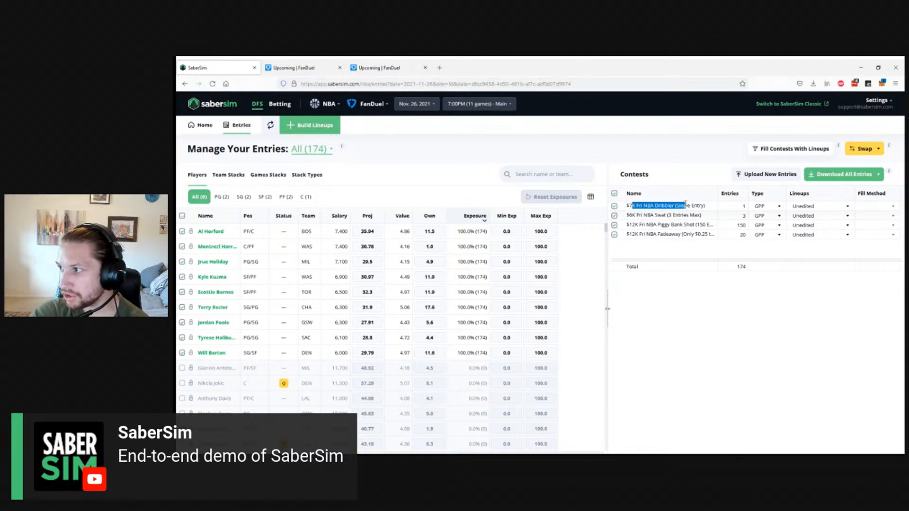
- Start a new GPP build setup with the Single Entry limit and 1,001 - 10,000 entrants
{"action": "left_click", "coordinate": [716, 363]}
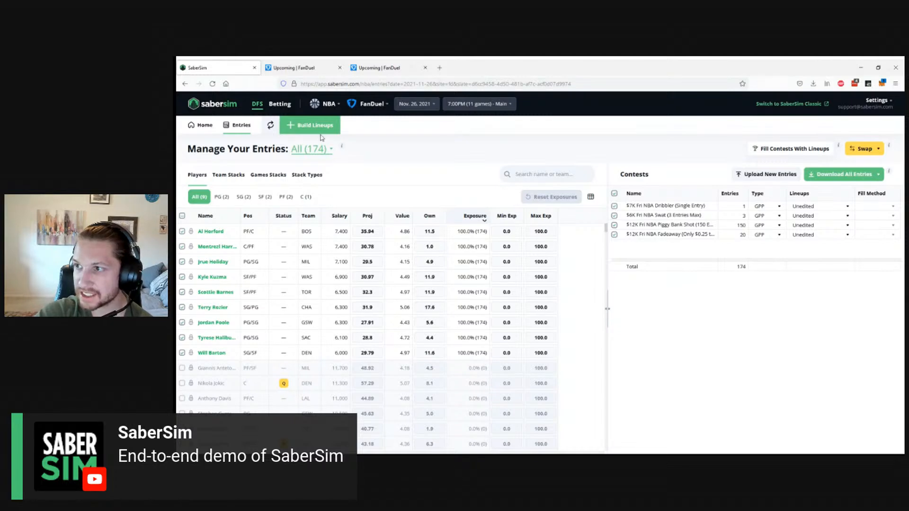
{"action": "left_click", "coordinate": [310, 125]}
{"action": "left_click", "coordinate": [526, 223]}
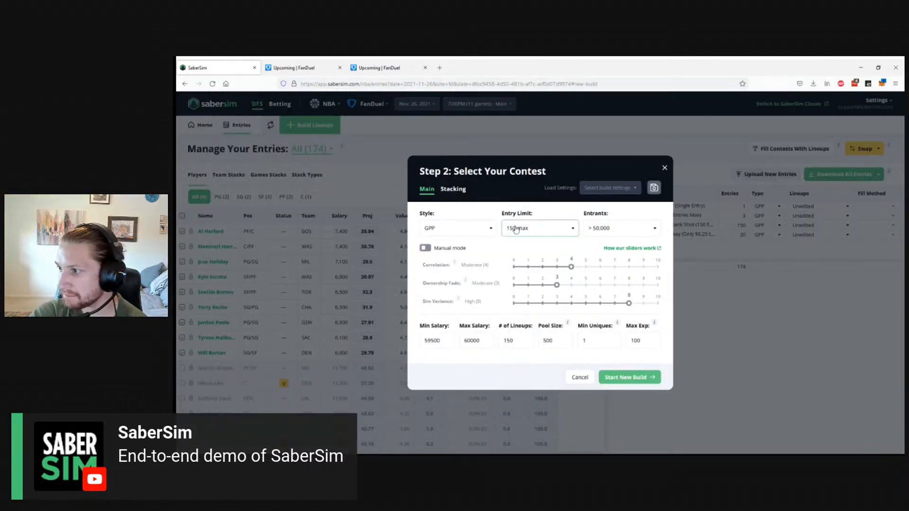
{"action": "left_click", "coordinate": [525, 246]}
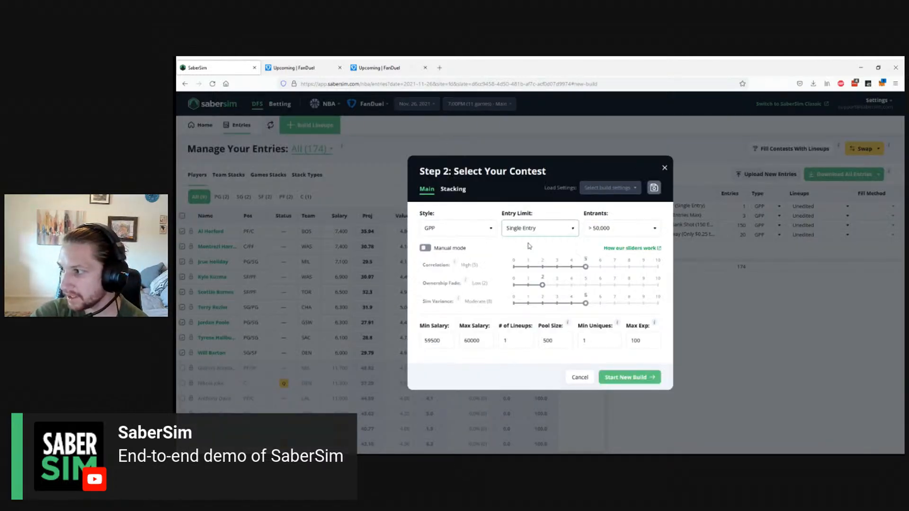
{"action": "left_click", "coordinate": [632, 228]}
{"action": "left_click", "coordinate": [629, 287]}
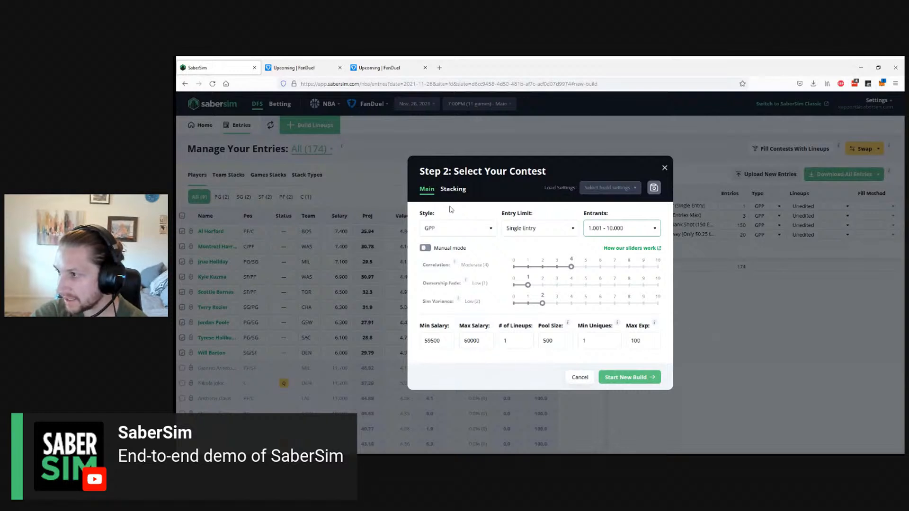
- Compare the 150-max limit with > 50,000 entrants, and return to Single Entry with 1,001 - 10,000 entrants
{"action": "left_click", "coordinate": [520, 229]}
{"action": "left_click", "coordinate": [514, 287]}
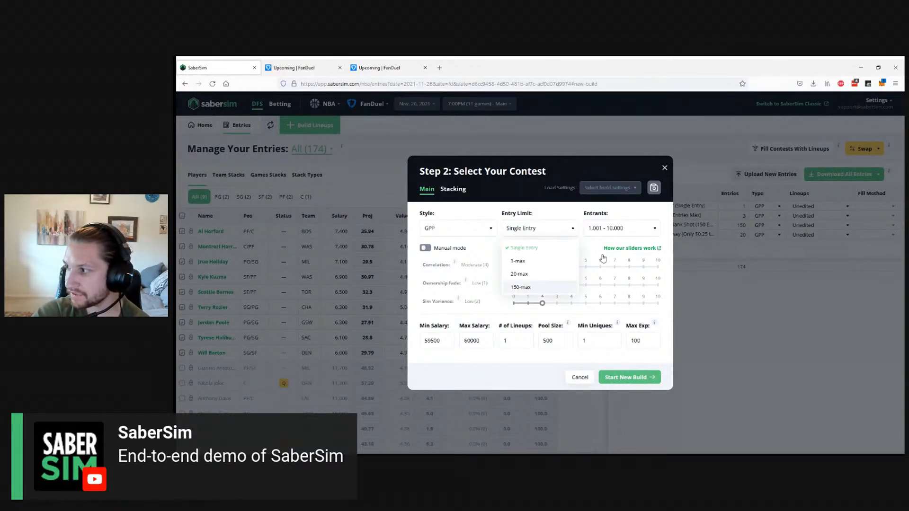
{"action": "left_click", "coordinate": [613, 231]}
{"action": "left_click", "coordinate": [797, 377]}
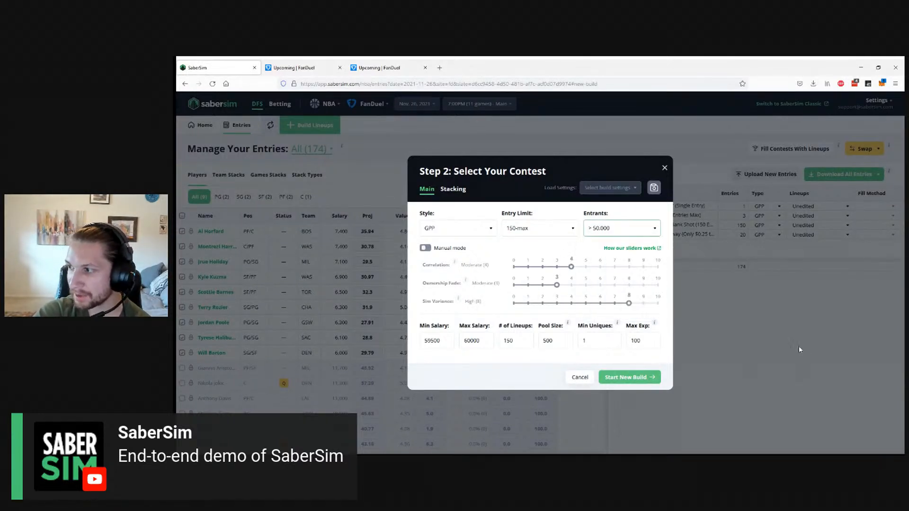
{"action": "left_click", "coordinate": [527, 229]}
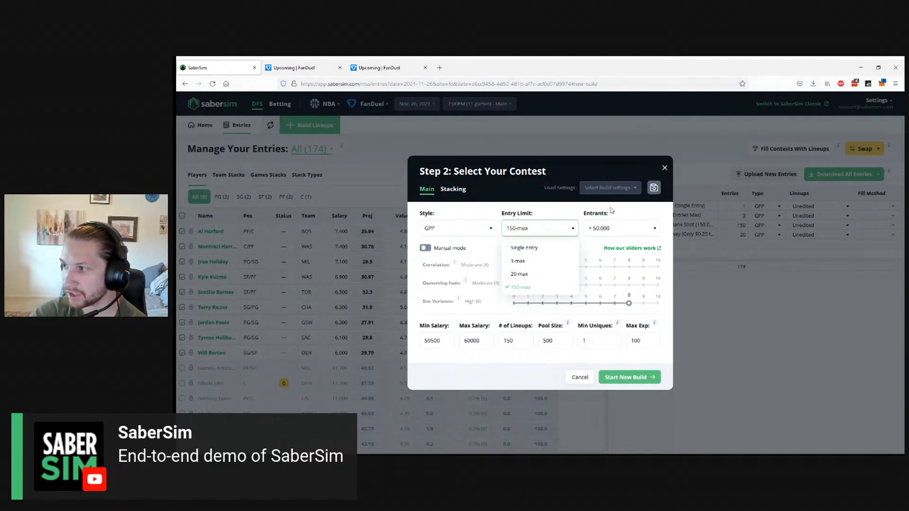
{"action": "left_click", "coordinate": [545, 247]}
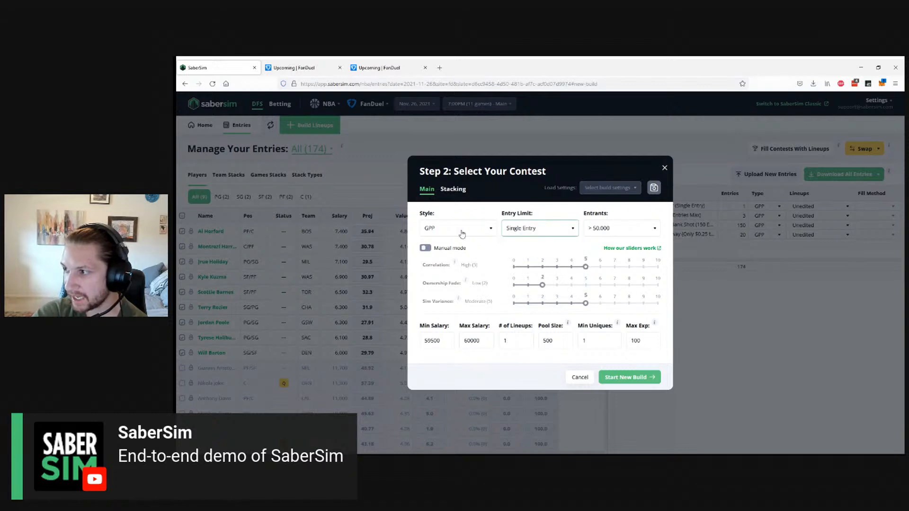
{"action": "left_click", "coordinate": [625, 229]}
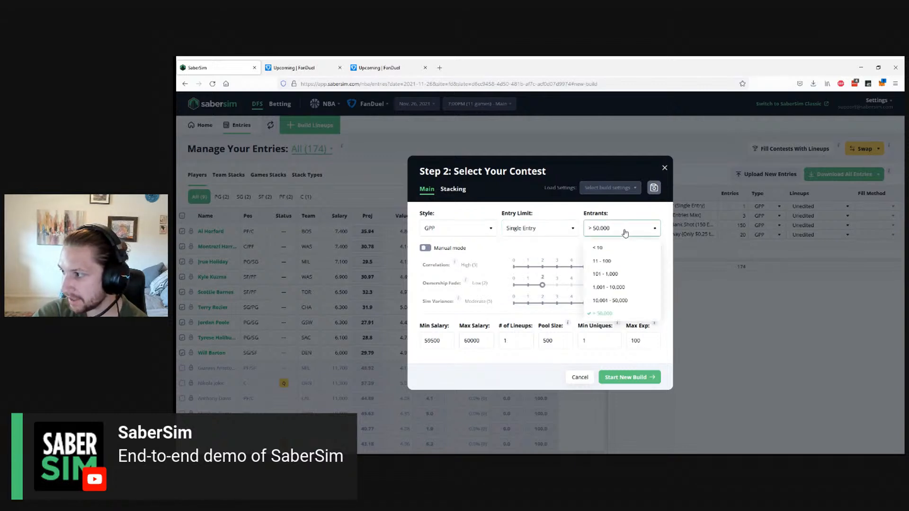
{"action": "left_click", "coordinate": [631, 287]}
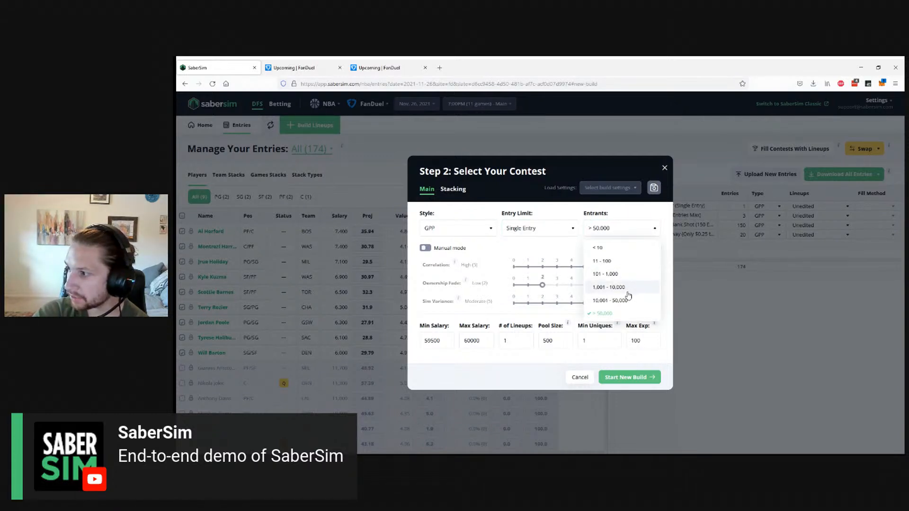
- Set the number of lineups to 4 and the pool size to 200, and start the build
{"action": "double_click", "coordinate": [505, 341]}
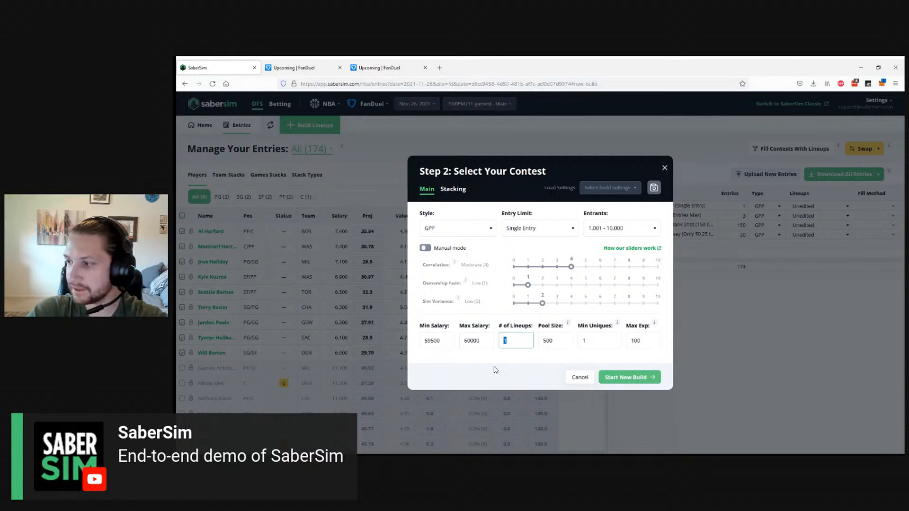
{"action": "type", "text": "4"}
{"action": "left_click", "coordinate": [549, 344]}
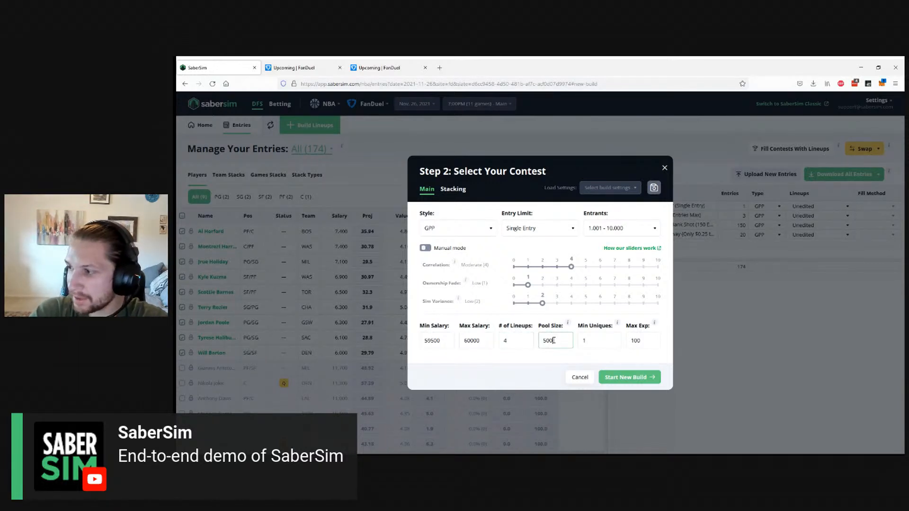
{"action": "double_click", "coordinate": [553, 340]}
{"action": "type", "text": "20"}
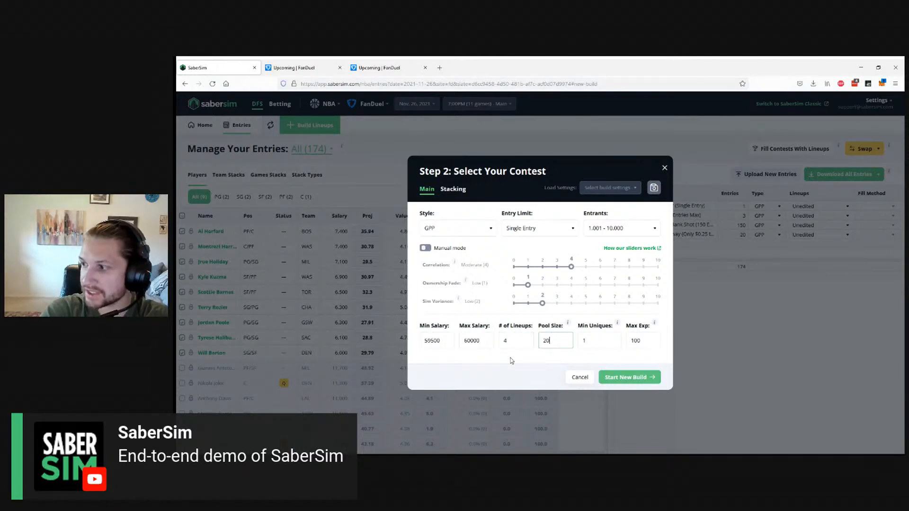
{"action": "left_click", "coordinate": [511, 360]}
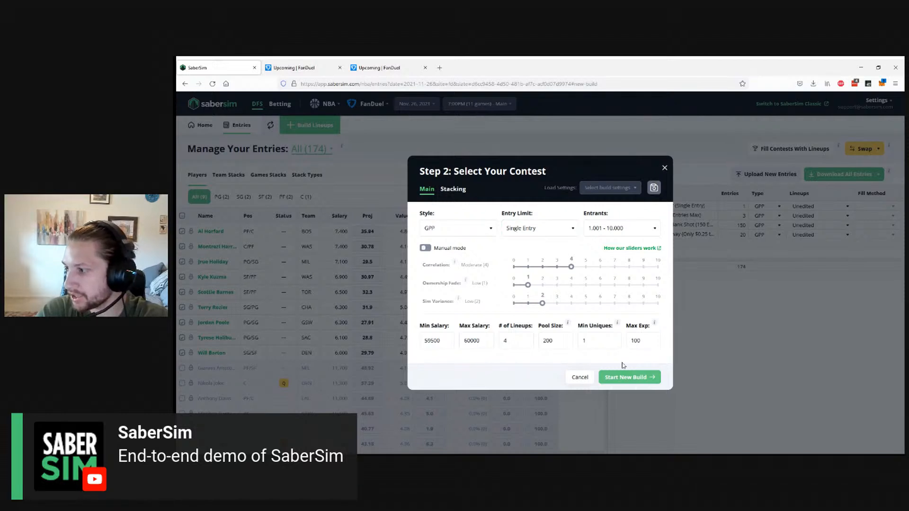
{"action": "left_click", "coordinate": [627, 381]}
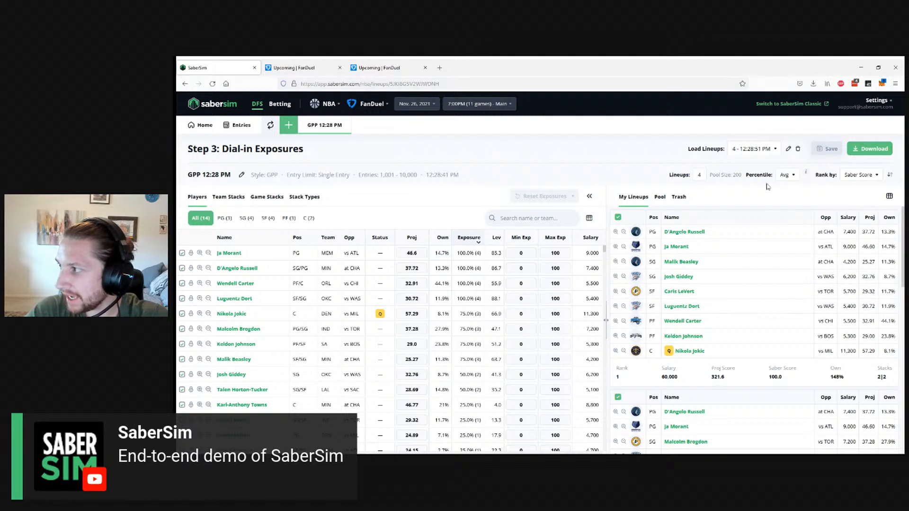
- Rename the saved lineup set as "Single Entry / 3-Max"
{"action": "left_click", "coordinate": [788, 148]}
{"action": "left_click_drag", "start_coordinate": [757, 152], "coordinate": [691, 145]}
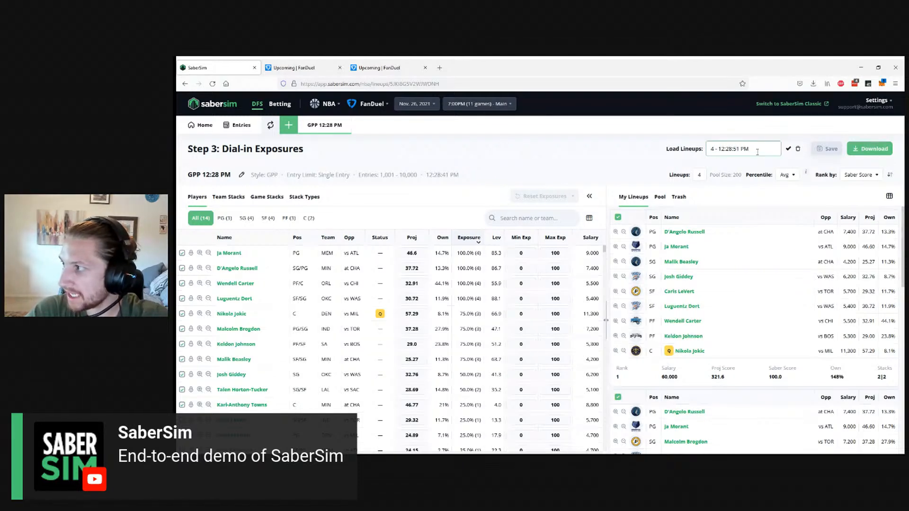
{"action": "type", "text": "Singl"}
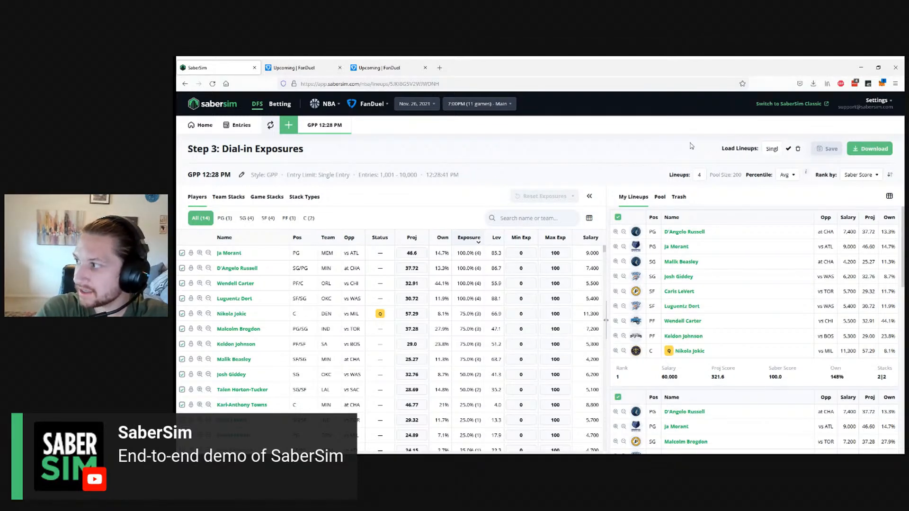
{"action": "type", "text": "e Entry / 3-ma"}
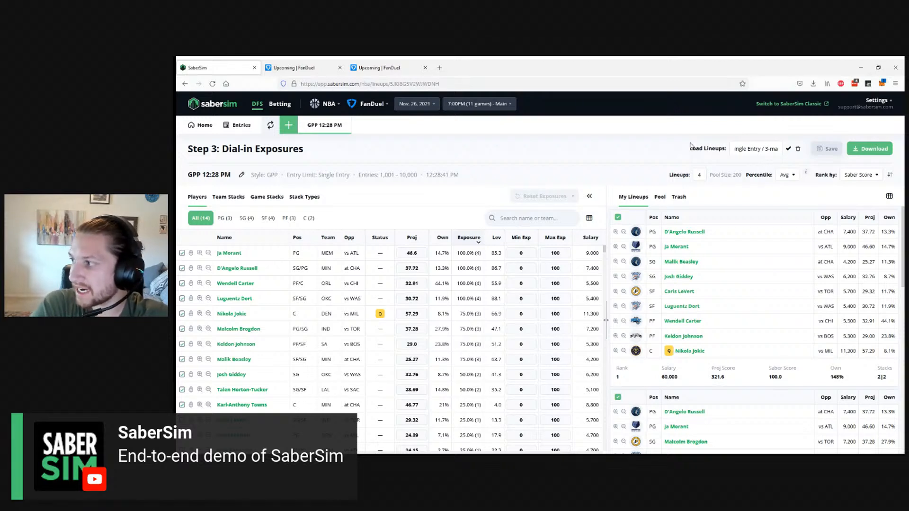
{"action": "key", "text": "BackSpace"}
{"action": "key", "text": "BackSpace"}
{"action": "key", "text": "BackSpace"}
{"action": "type", "text": "-Max"}
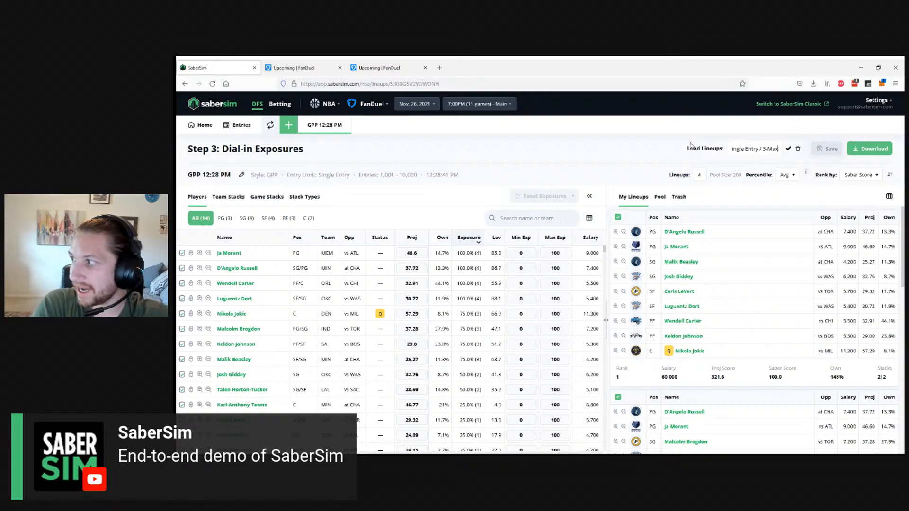
{"action": "left_click", "coordinate": [787, 149]}
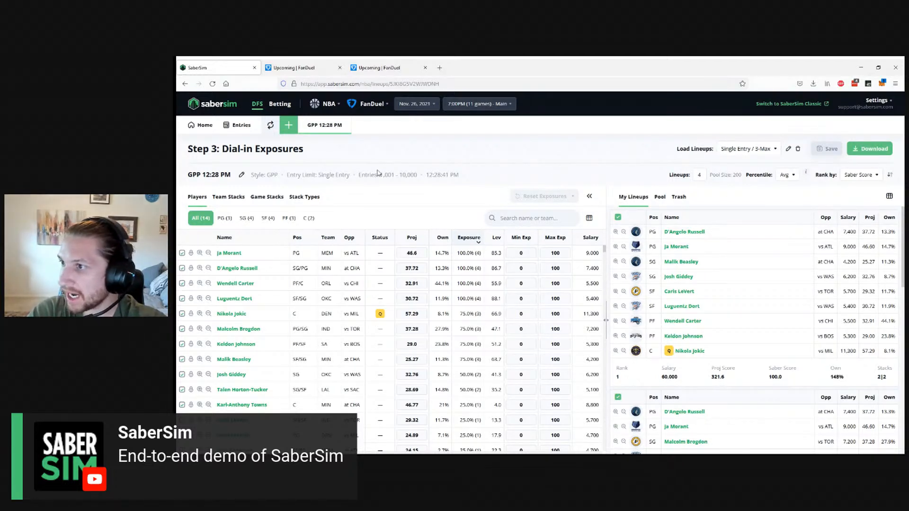
- Start another GPP build setup with > 50,000 entrants, trying the 20-max entry limit before choosing 150-max
{"action": "left_click", "coordinate": [288, 127]}
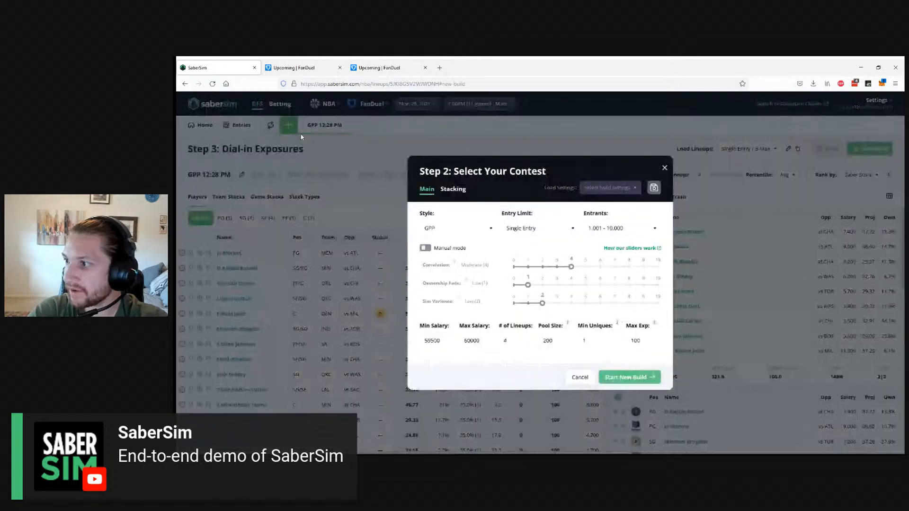
{"action": "left_click", "coordinate": [518, 231]}
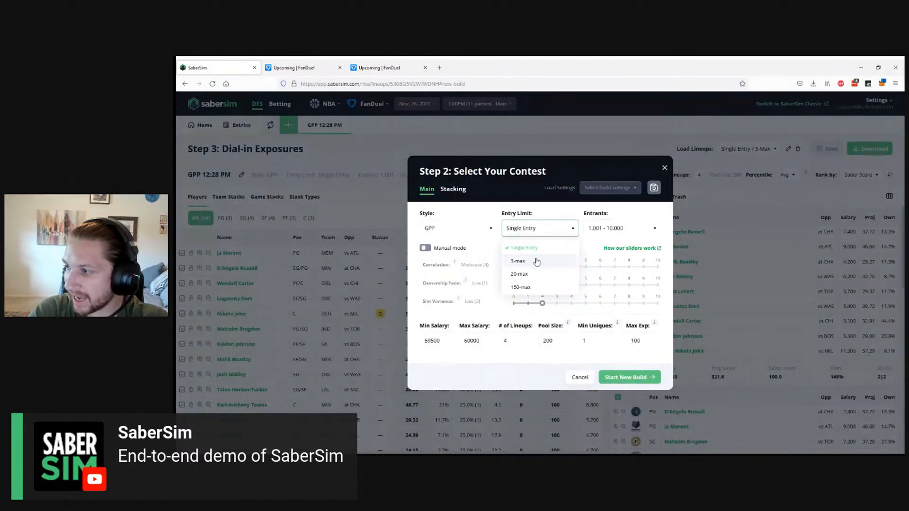
{"action": "left_click", "coordinate": [526, 276]}
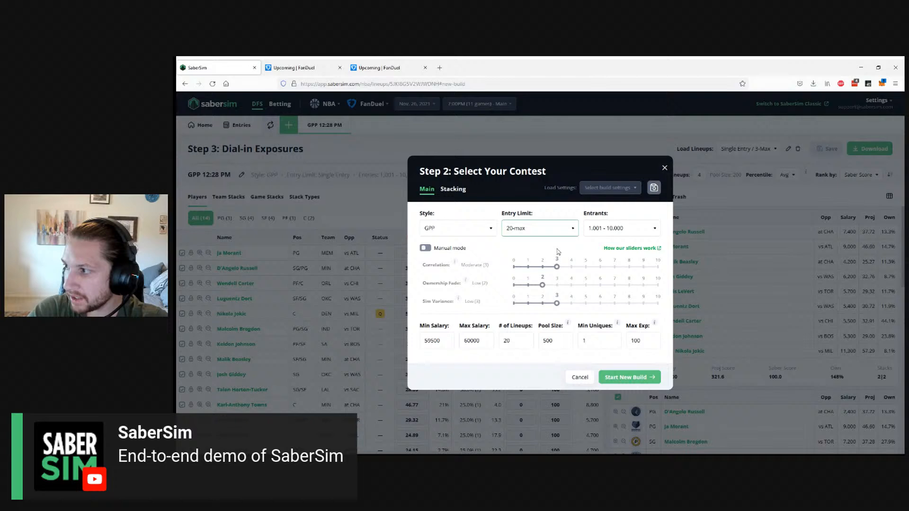
{"action": "left_click", "coordinate": [619, 228]}
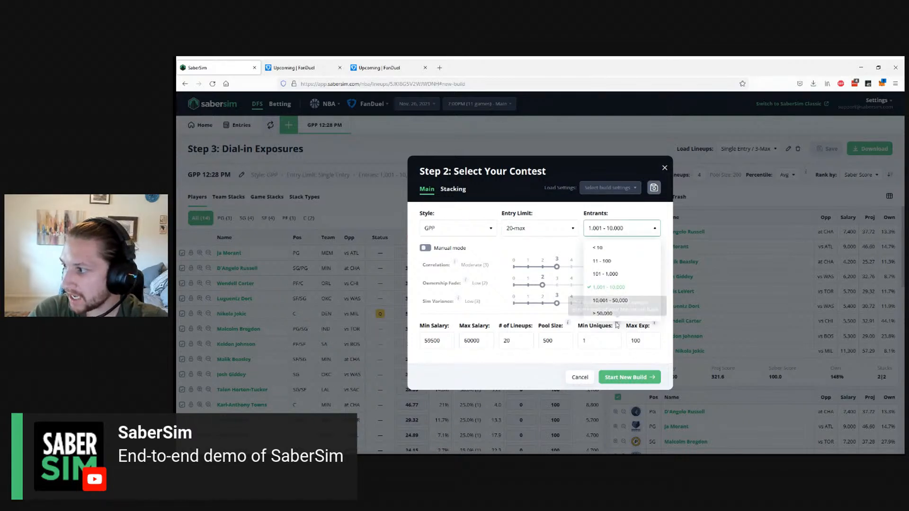
{"action": "left_click", "coordinate": [602, 312]}
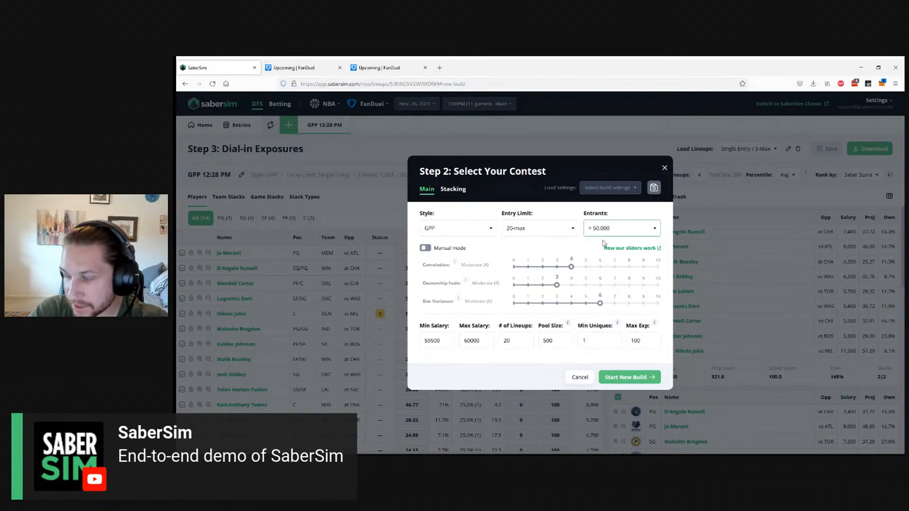
{"action": "left_click", "coordinate": [552, 230]}
{"action": "left_click", "coordinate": [550, 290]}
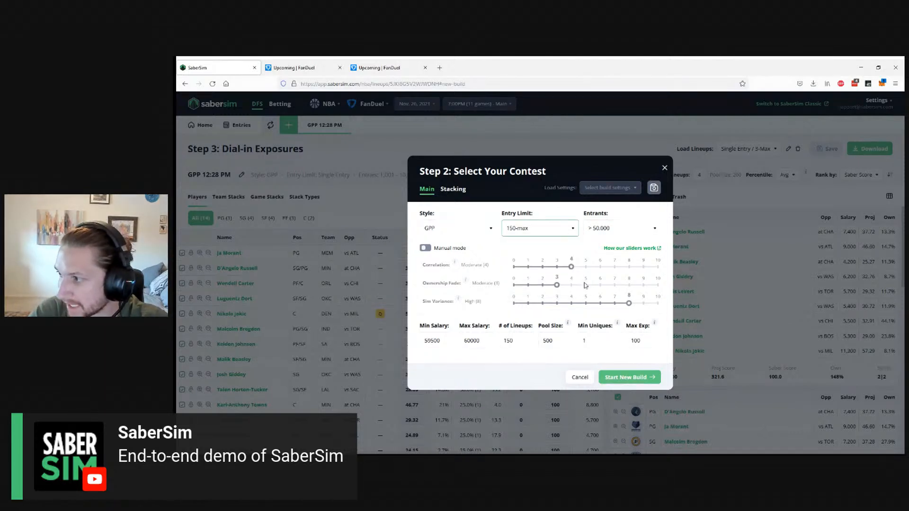
- Turn on manual mode for the build sliders and try a sim variance of 7 before returning it to 8
{"action": "left_click", "coordinate": [442, 249]}
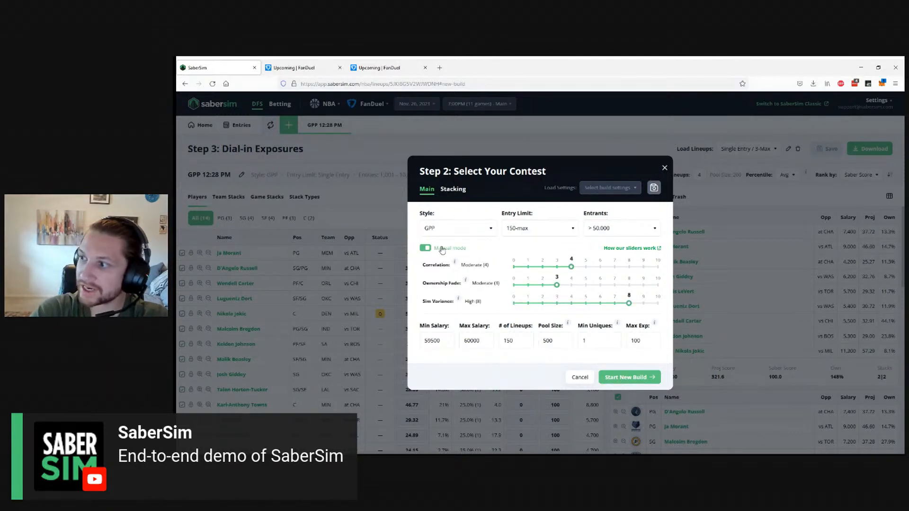
{"action": "left_click", "coordinate": [619, 301]}
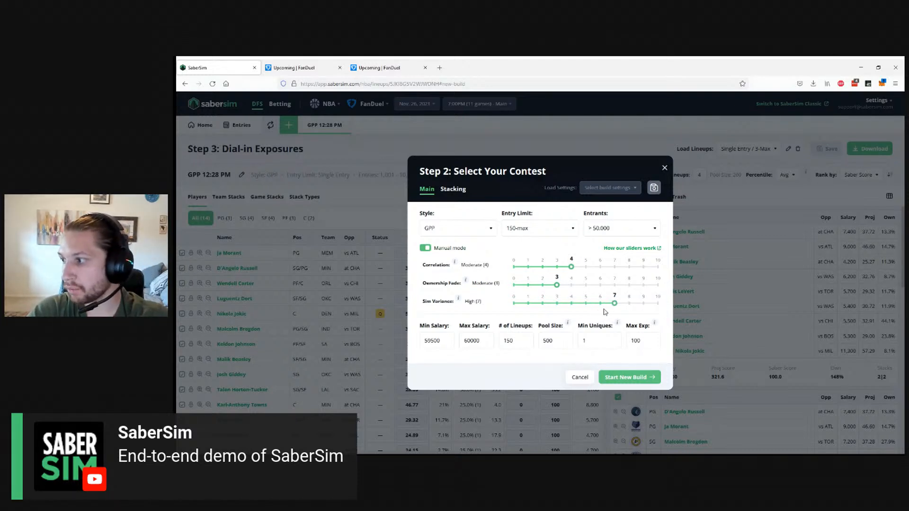
{"action": "left_click", "coordinate": [628, 304]}
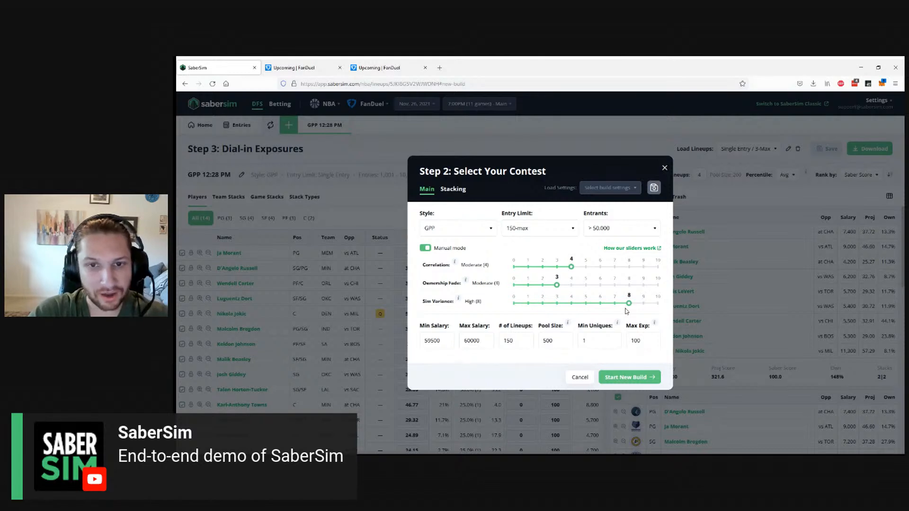
- Compare the slider presets of the 20-max entry limit with those of 150-max, ending on 150-max
{"action": "left_click", "coordinate": [552, 232]}
{"action": "left_click", "coordinate": [544, 267]}
{"action": "left_click", "coordinate": [544, 231]}
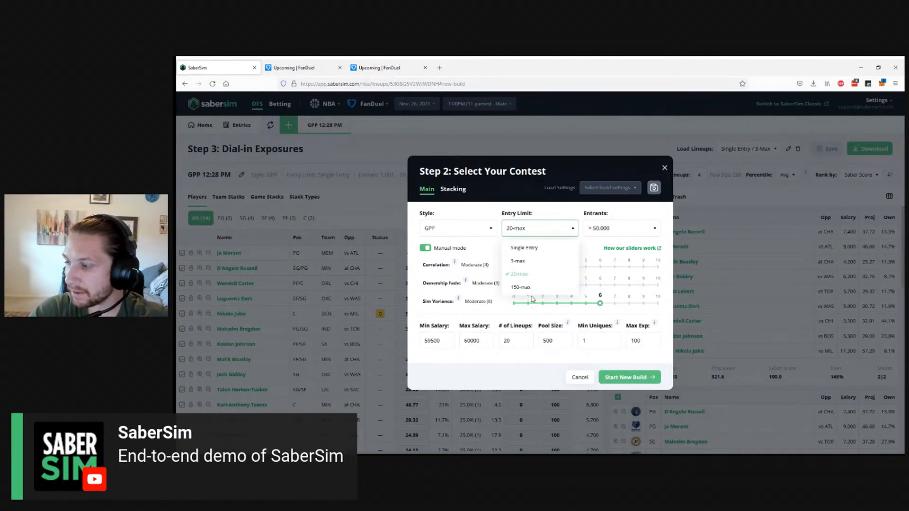
{"action": "left_click", "coordinate": [537, 291]}
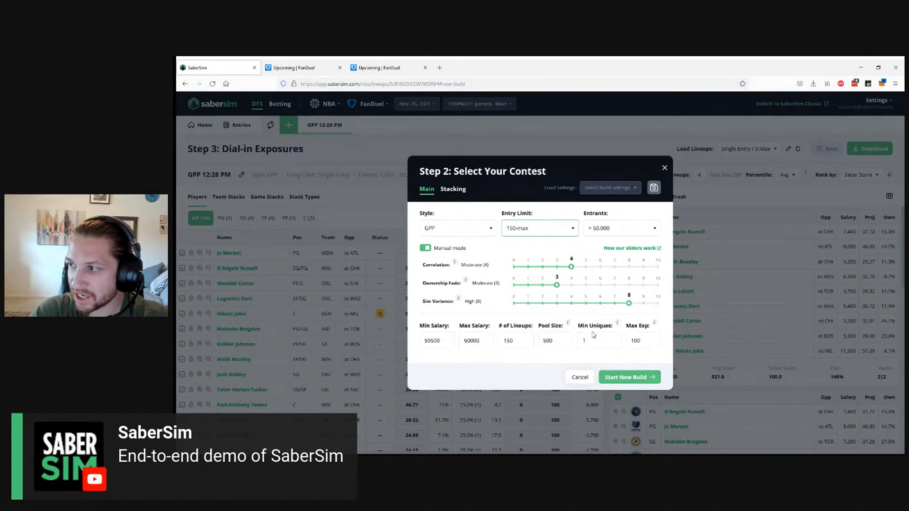
- Switch the build's entry limit to 20-max and set the sim variance to 7
{"action": "left_click", "coordinate": [525, 229]}
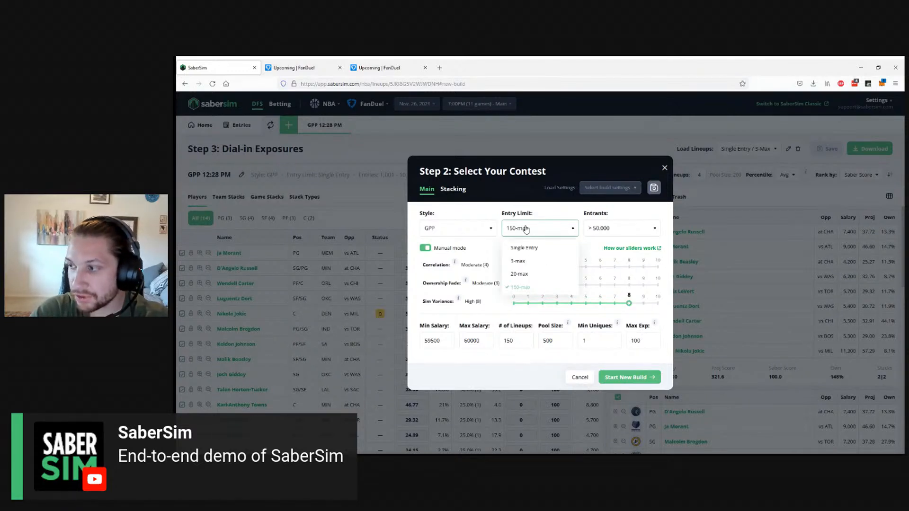
{"action": "left_click", "coordinate": [520, 275]}
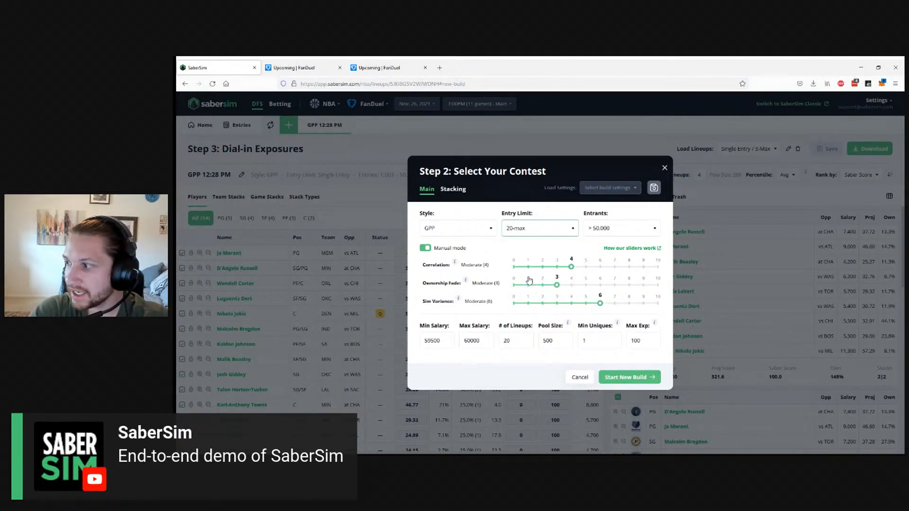
{"action": "left_click", "coordinate": [613, 304]}
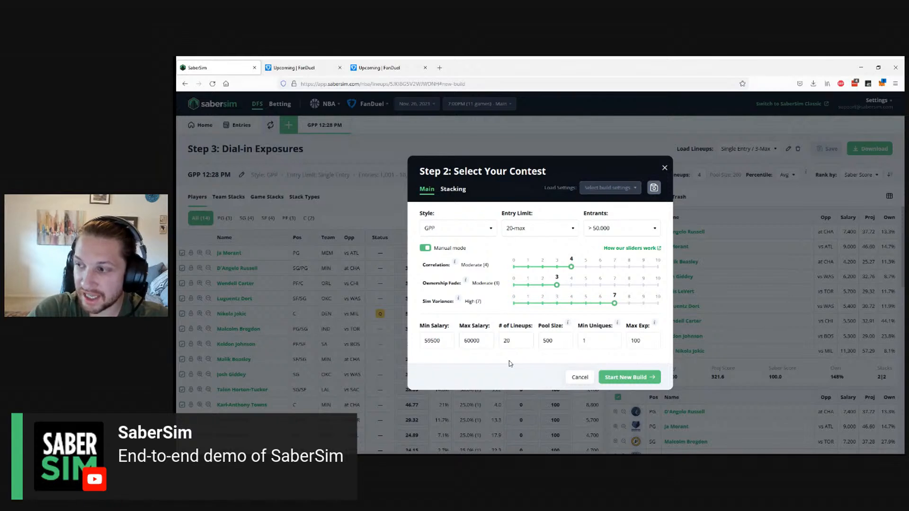
- Set the number of lineups to 170 and the pool size to 1500, and start the new build
{"action": "left_click", "coordinate": [529, 348]}
{"action": "double_click", "coordinate": [506, 340]}
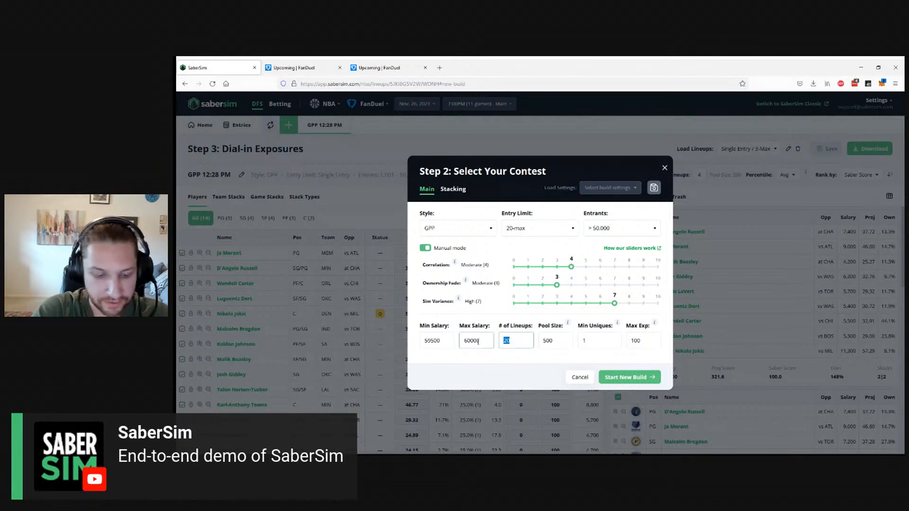
{"action": "type", "text": "17"}
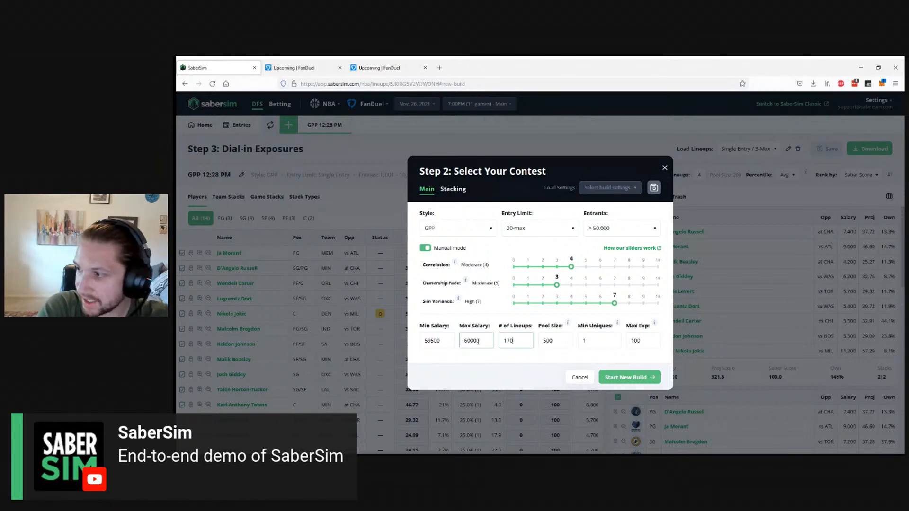
{"action": "key", "text": "Tab"}
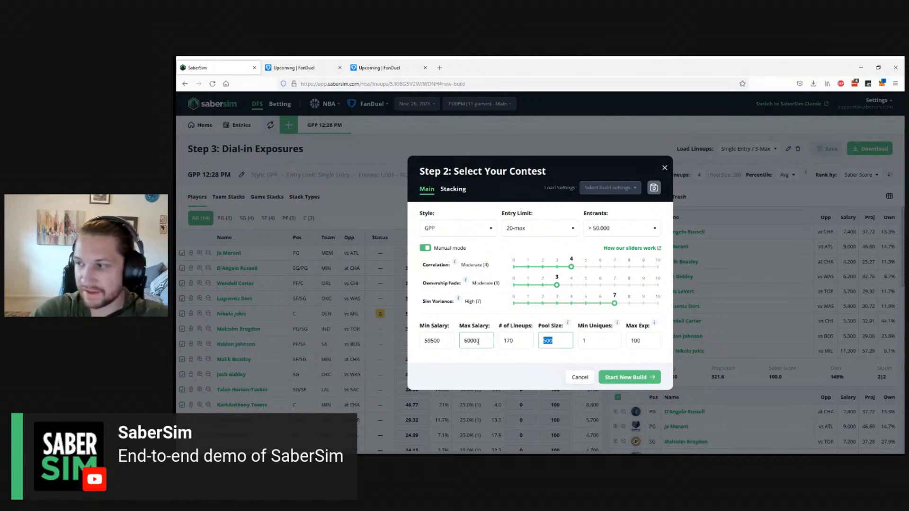
{"action": "key", "text": "Left"}
{"action": "type", "text": "1"}
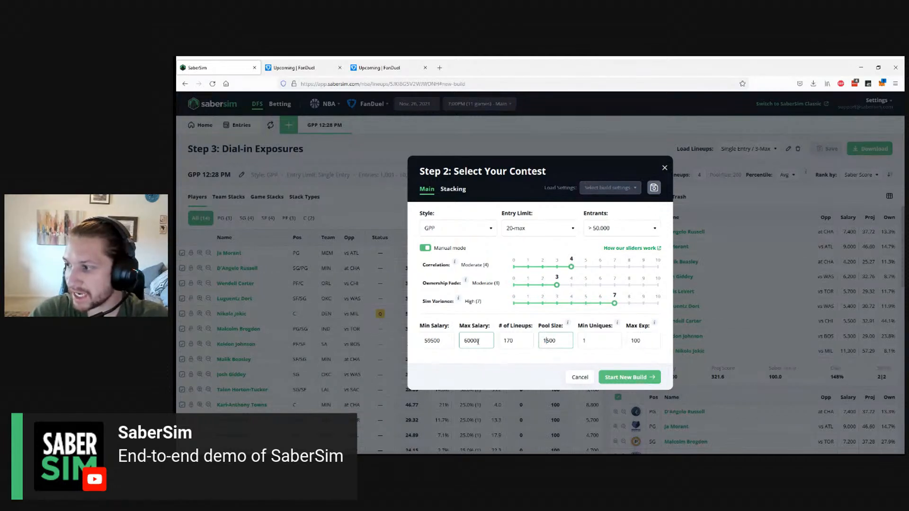
{"action": "left_click", "coordinate": [505, 355]}
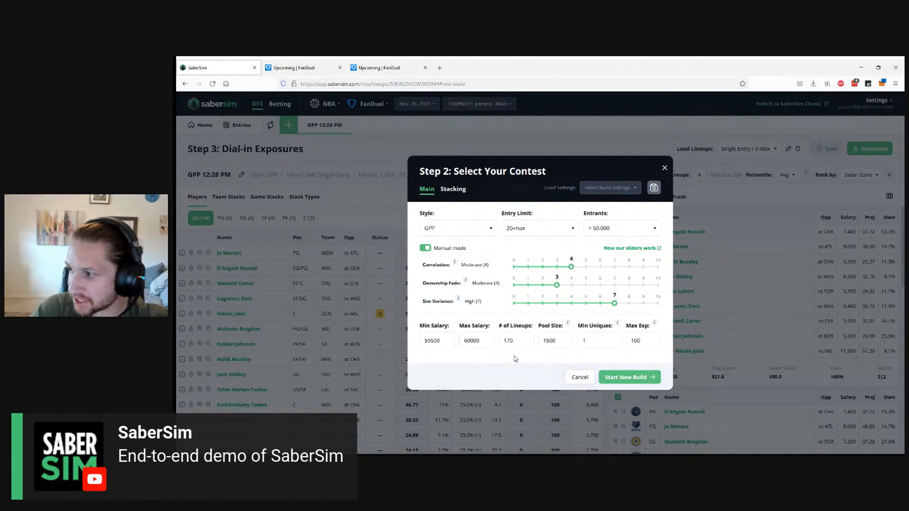
{"action": "left_click", "coordinate": [628, 377]}
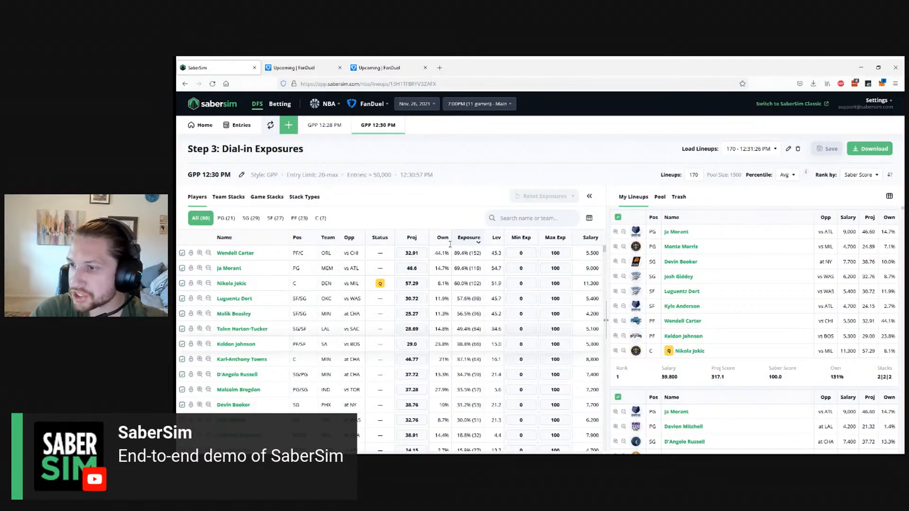
- Cap the maximum exposure at 60 for Wendell Carter, 50 for Ja Morant and 30 for Nikola Jokic
{"action": "left_click", "coordinate": [555, 253]}
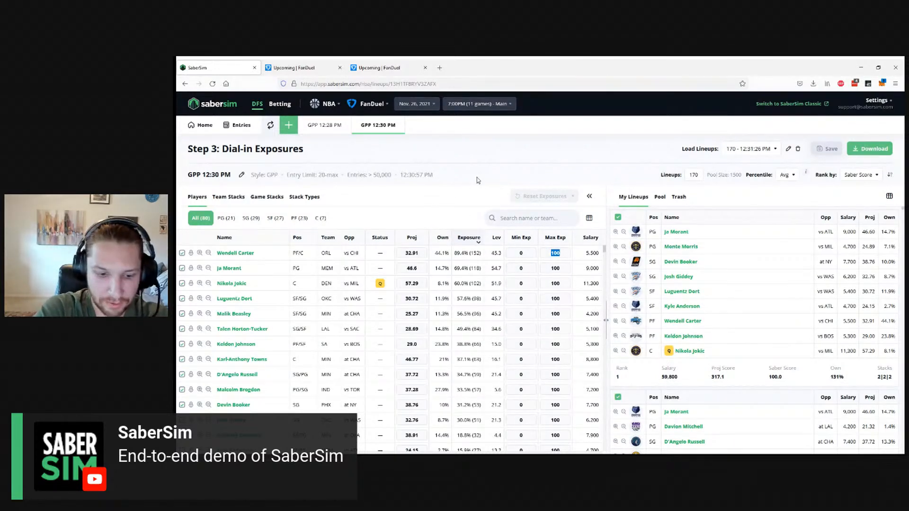
{"action": "type", "text": "60"}
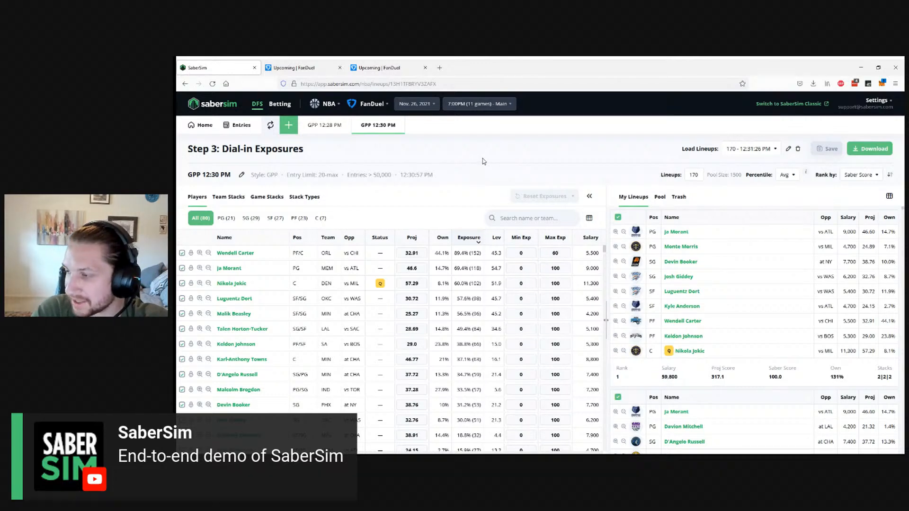
{"action": "key", "text": "Return"}
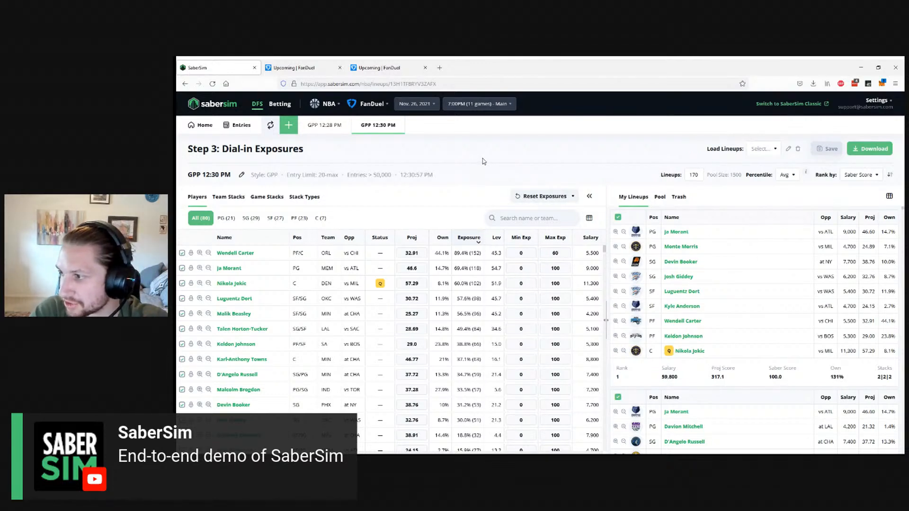
{"action": "left_click", "coordinate": [555, 254]}
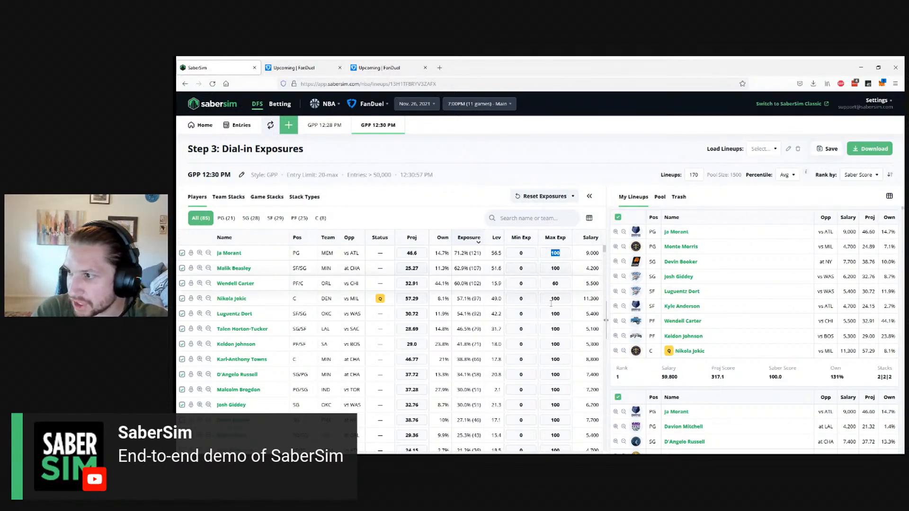
{"action": "type", "text": "50"}
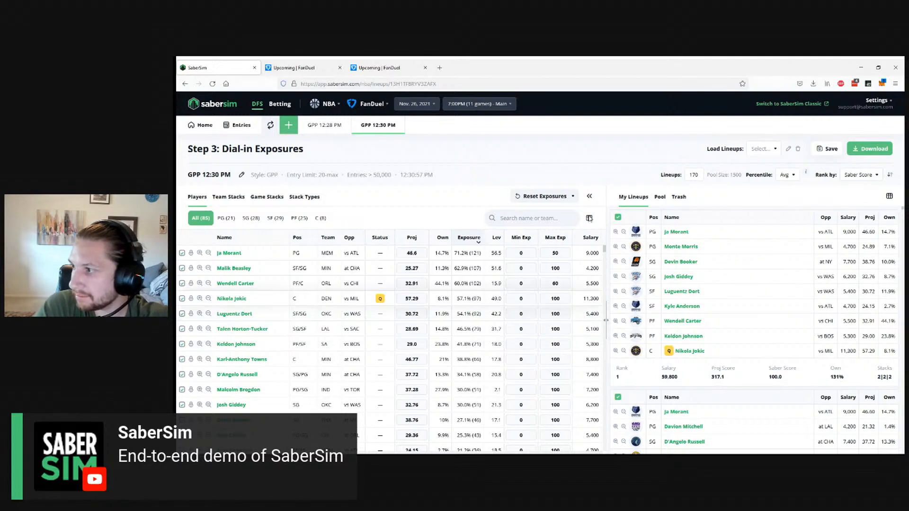
{"action": "key", "text": "Return"}
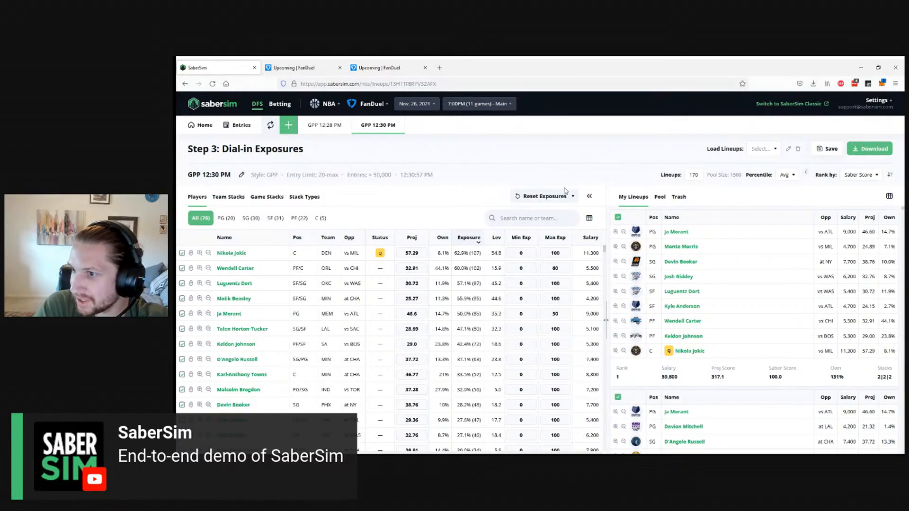
{"action": "left_click", "coordinate": [555, 254]}
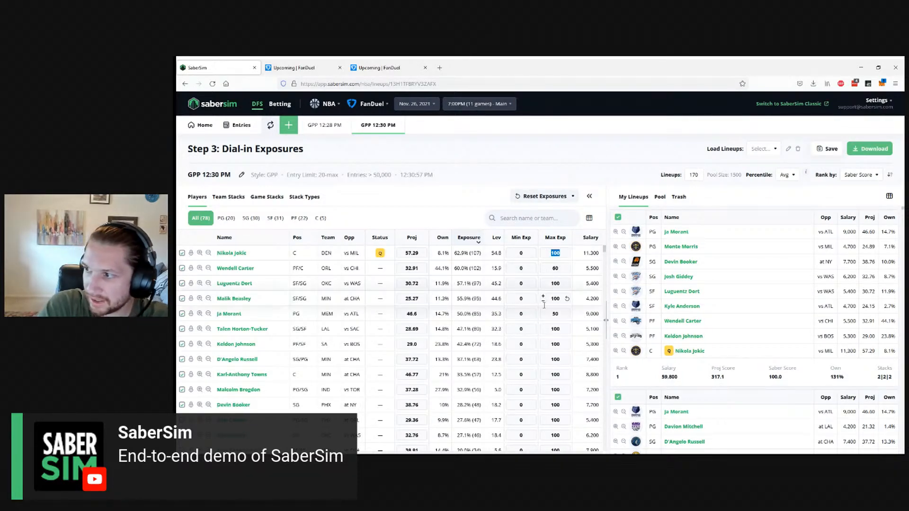
{"action": "type", "text": "30"}
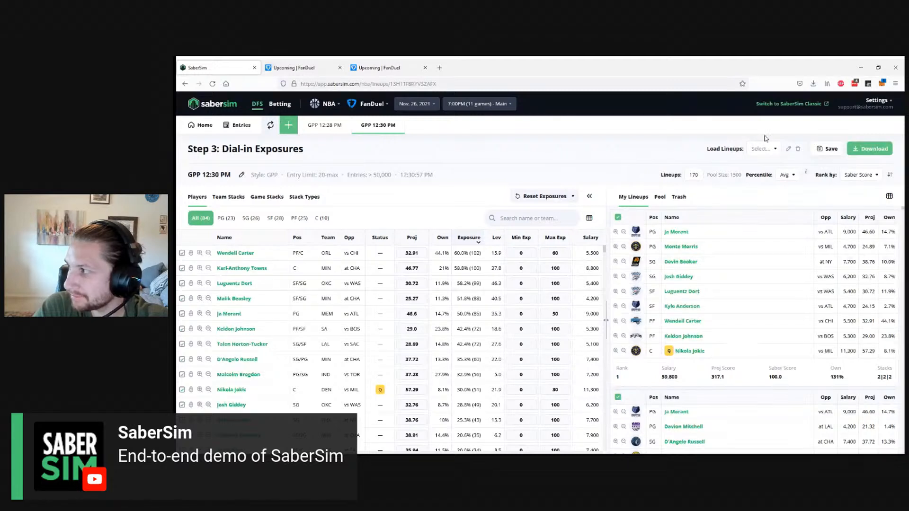
- Save the adjusted lineups and name the saved set "MME Lineups"
{"action": "left_click", "coordinate": [825, 148]}
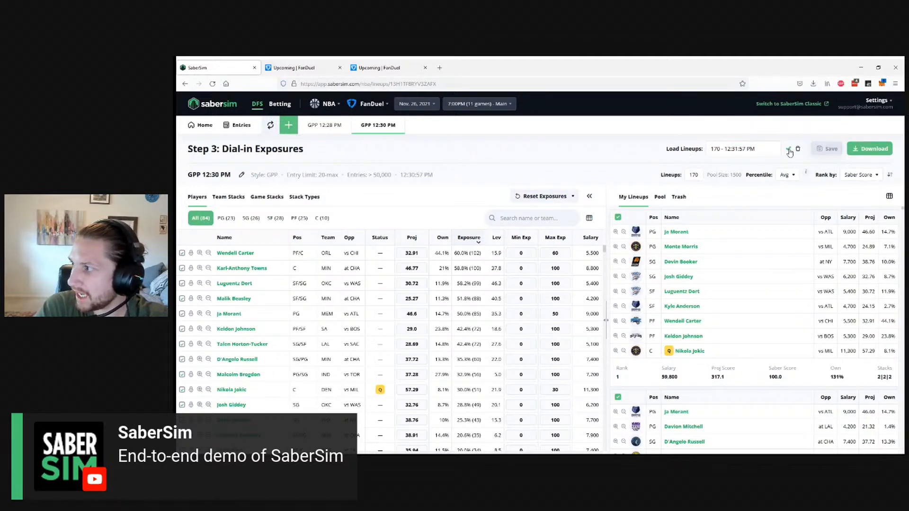
{"action": "left_click", "coordinate": [788, 150]}
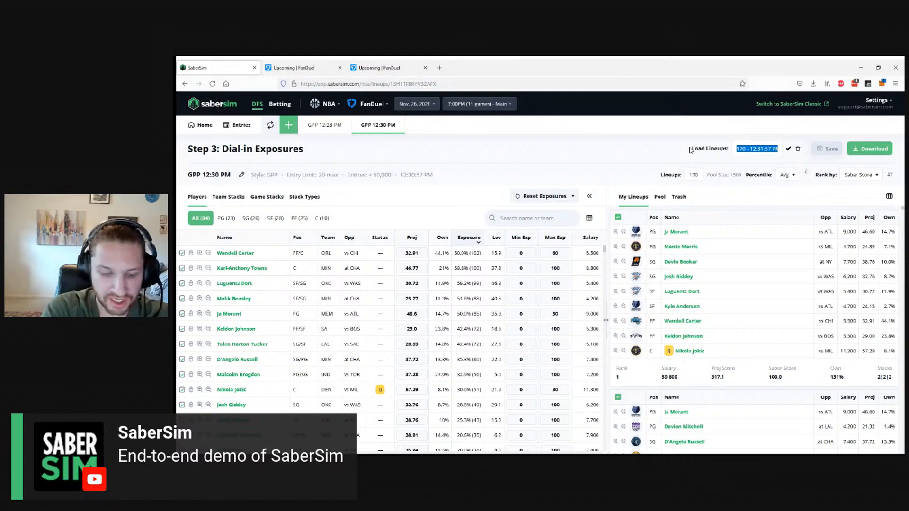
{"action": "key", "text": "BackSpace"}
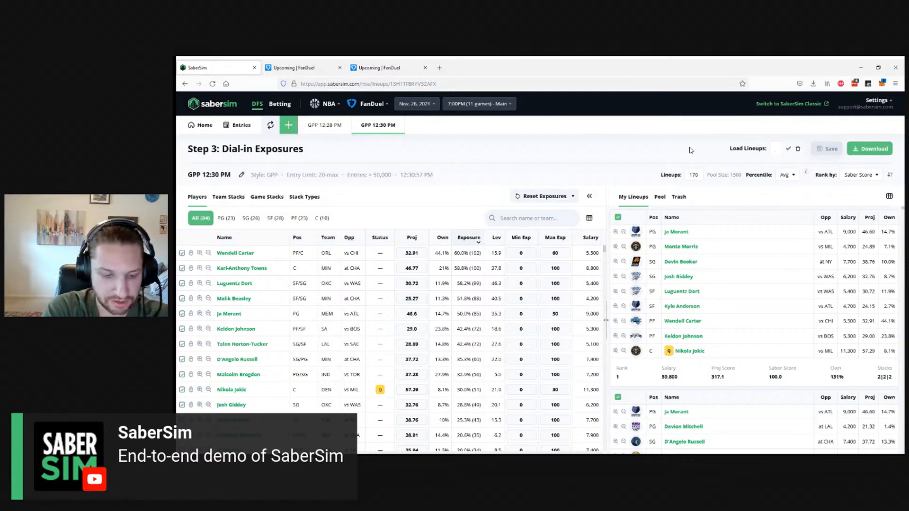
{"action": "type", "text": "VME Line"}
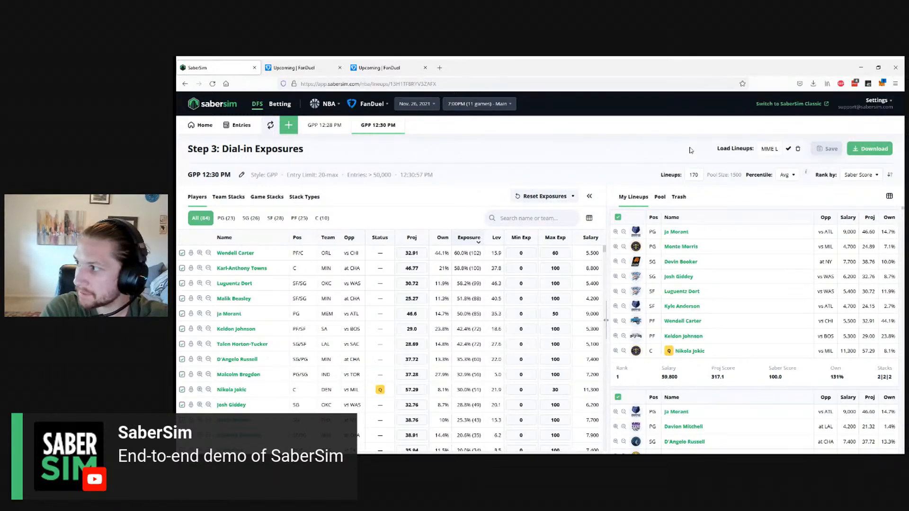
{"action": "type", "text": "ups"}
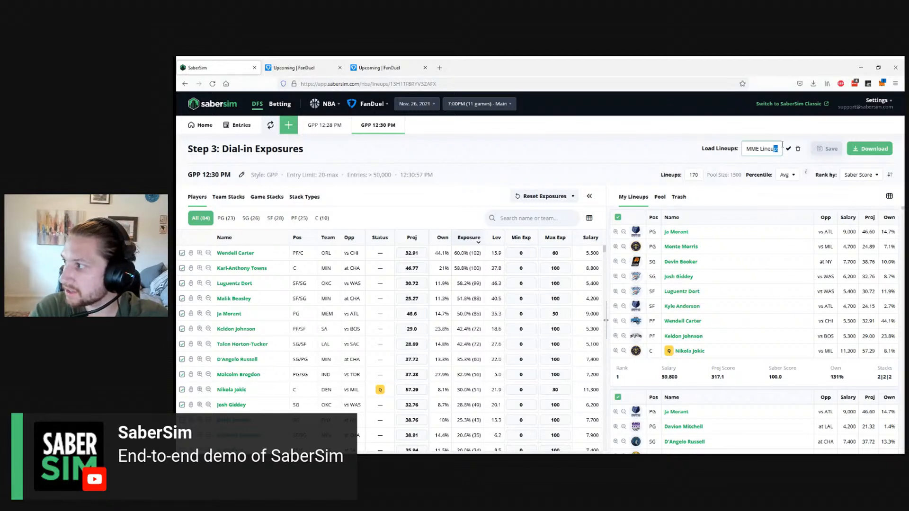
{"action": "key", "text": "Return"}
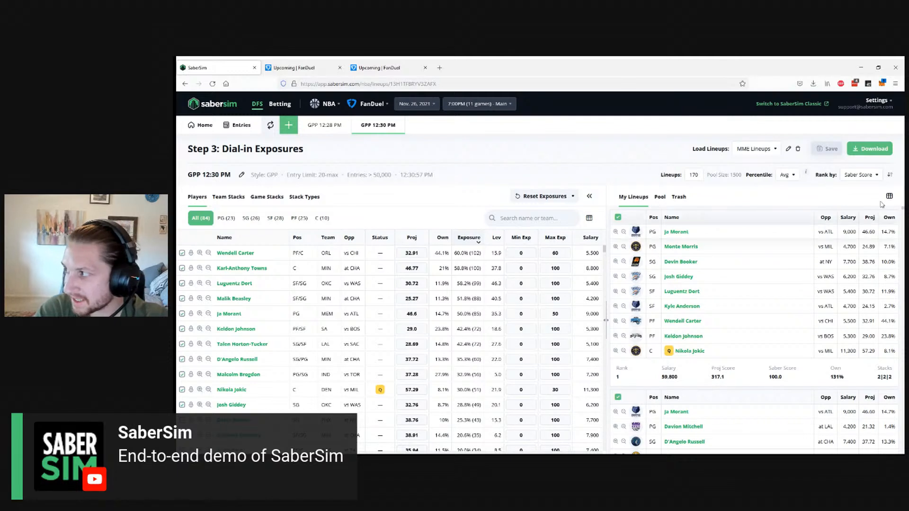
- Extend the saved lineup set's name to "MME Lineups - Final"
{"action": "left_click", "coordinate": [788, 149]}
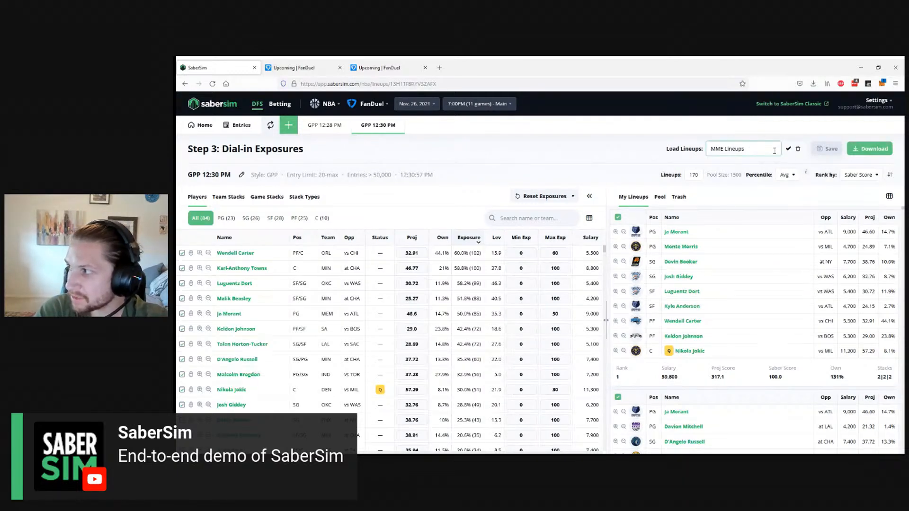
{"action": "type", "text": "- Fina"}
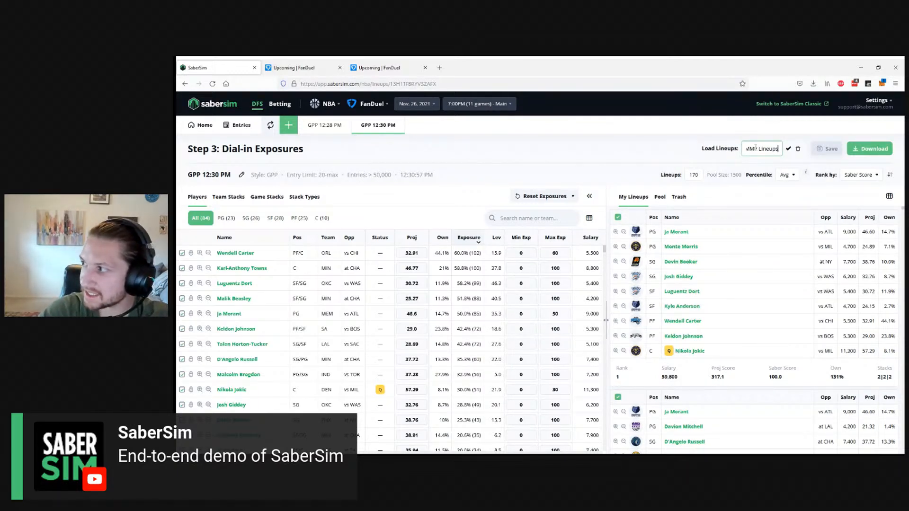
{"action": "type", "text": "l"}
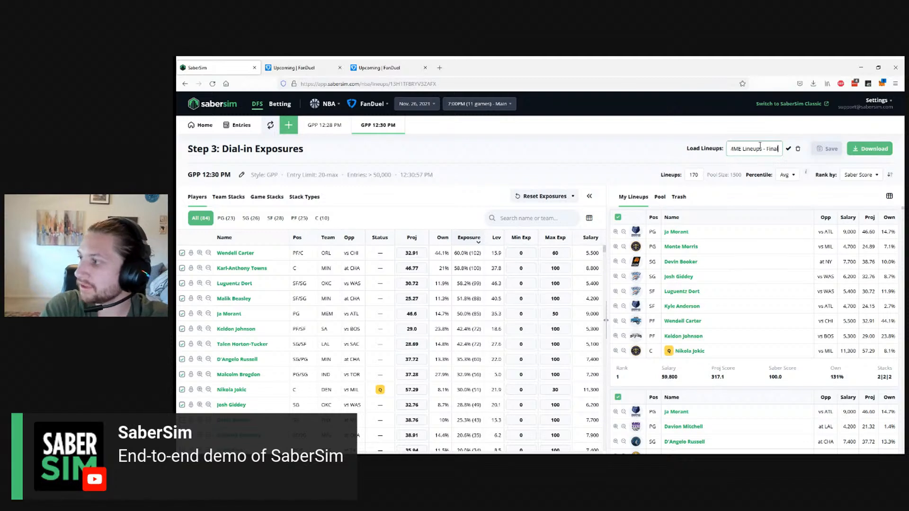
{"action": "left_click", "coordinate": [788, 149]}
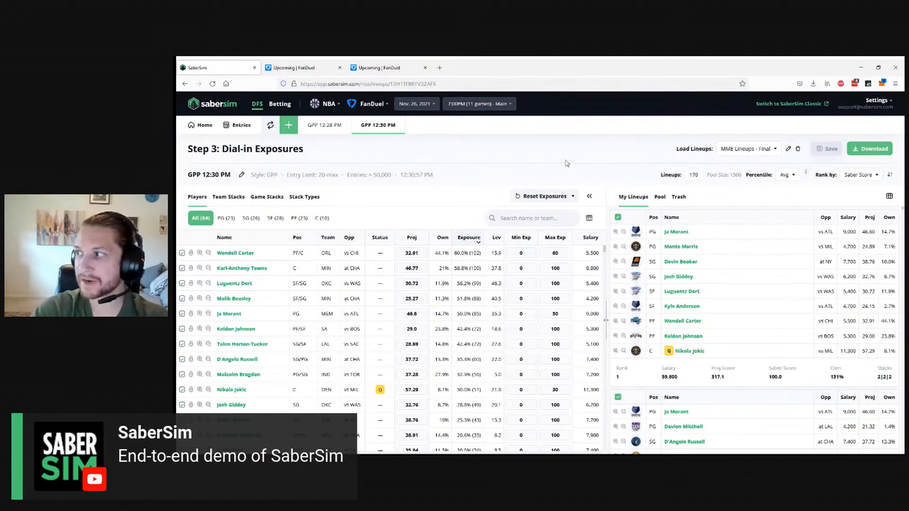
- Open the entries manager and deselect the 150-entry NBA Piggy Bank Shot and 20-entry NBA Fadeaway contests
{"action": "left_click", "coordinate": [234, 126]}
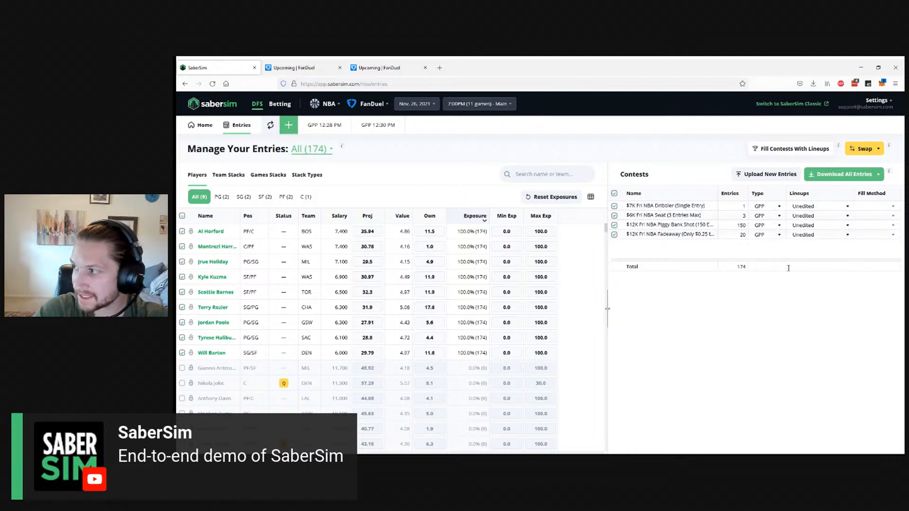
{"action": "left_click", "coordinate": [614, 225]}
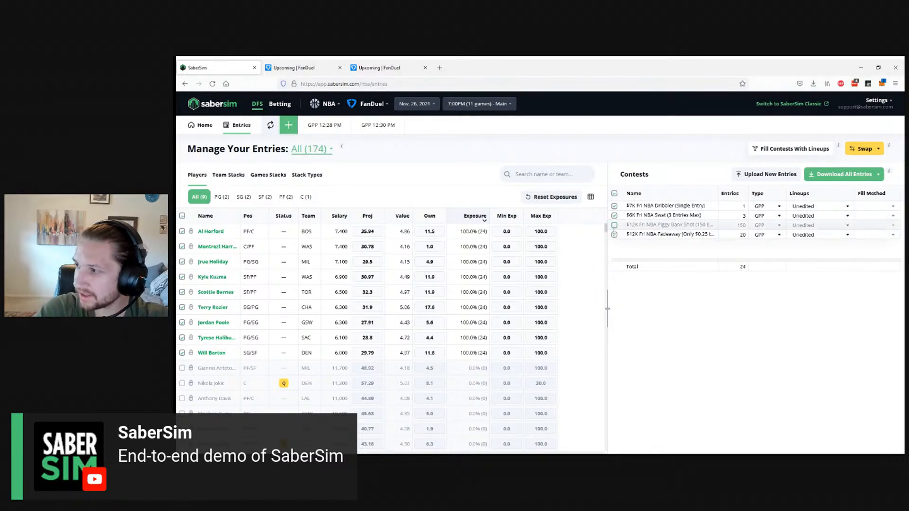
{"action": "left_click", "coordinate": [613, 234]}
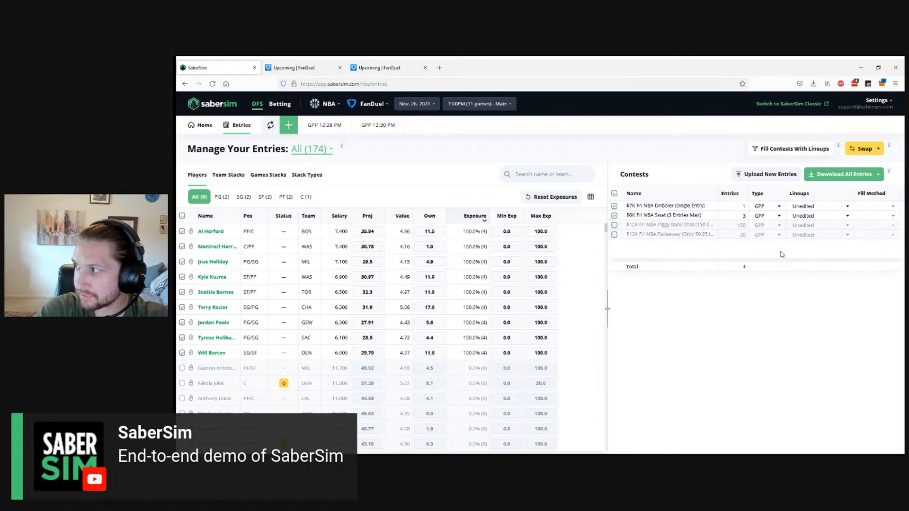
- Fill the selected Dribbler and Swat contests with the "Single Entry / 3-Max" lineups using the Unique fill method
{"action": "left_click", "coordinate": [806, 153]}
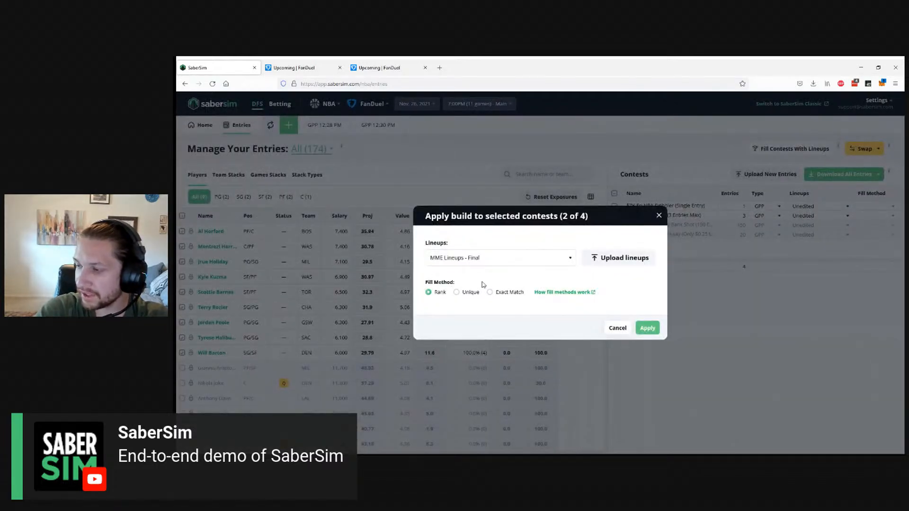
{"action": "left_click", "coordinate": [486, 262]}
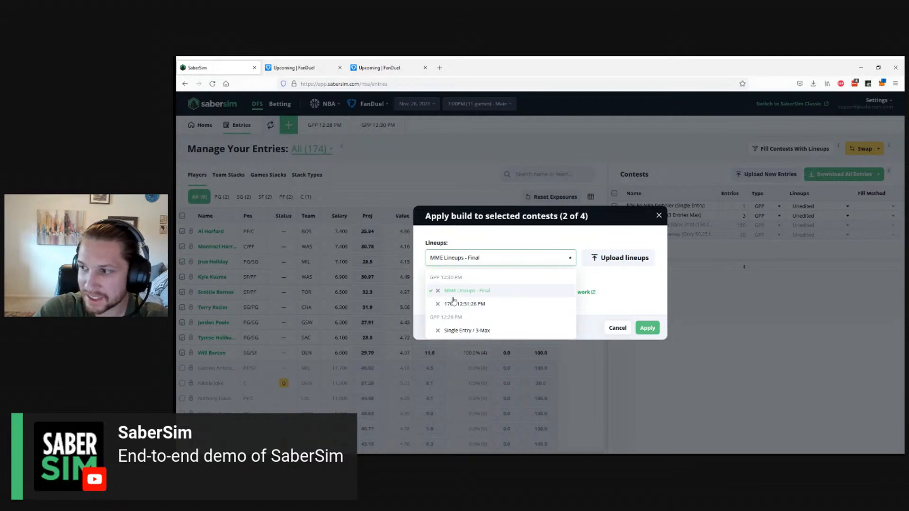
{"action": "left_click", "coordinate": [476, 330]}
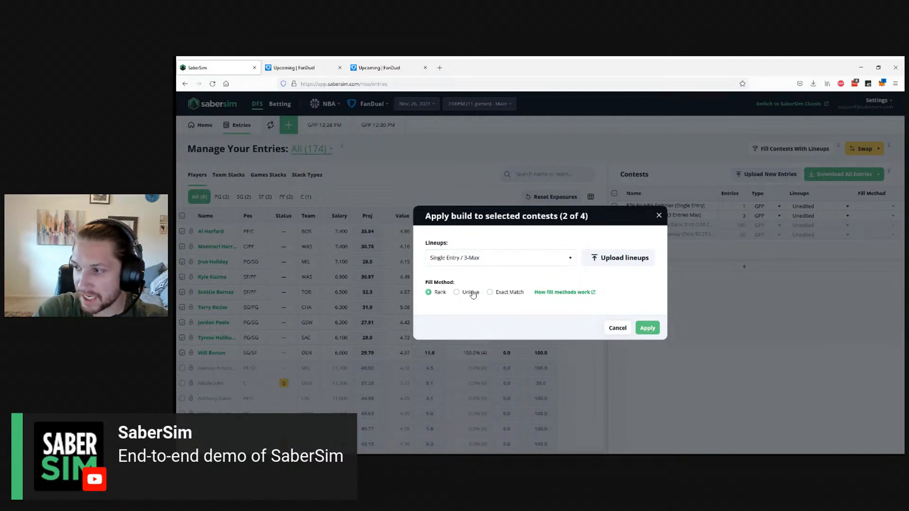
{"action": "left_click", "coordinate": [471, 293]}
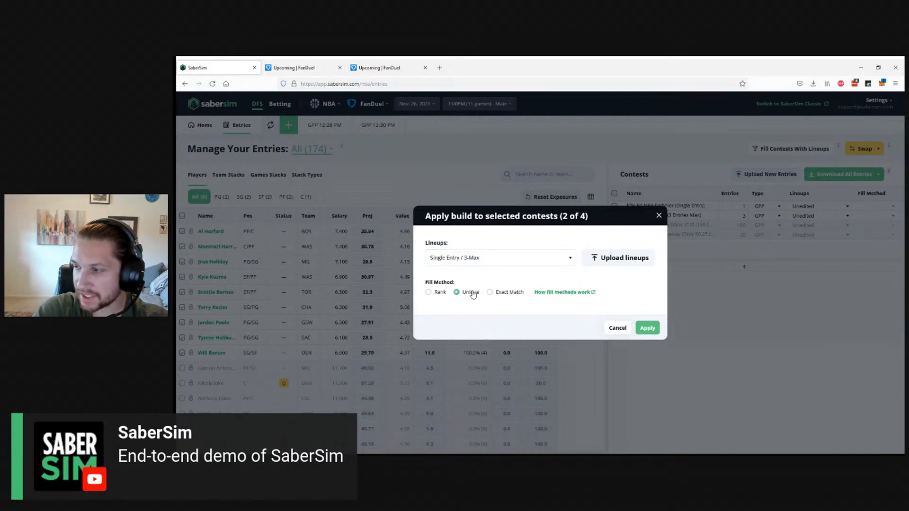
{"action": "left_click", "coordinate": [646, 328]}
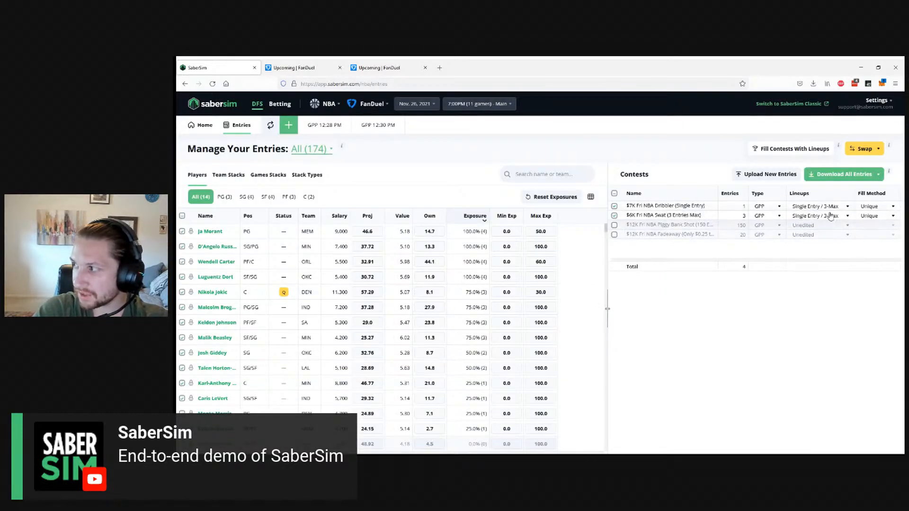
- Switch the contest selection from the Dribbler and Swat to the NBA Piggy Bank Shot and NBA Fadeaway
{"action": "left_click", "coordinate": [614, 206]}
{"action": "left_click", "coordinate": [614, 216]}
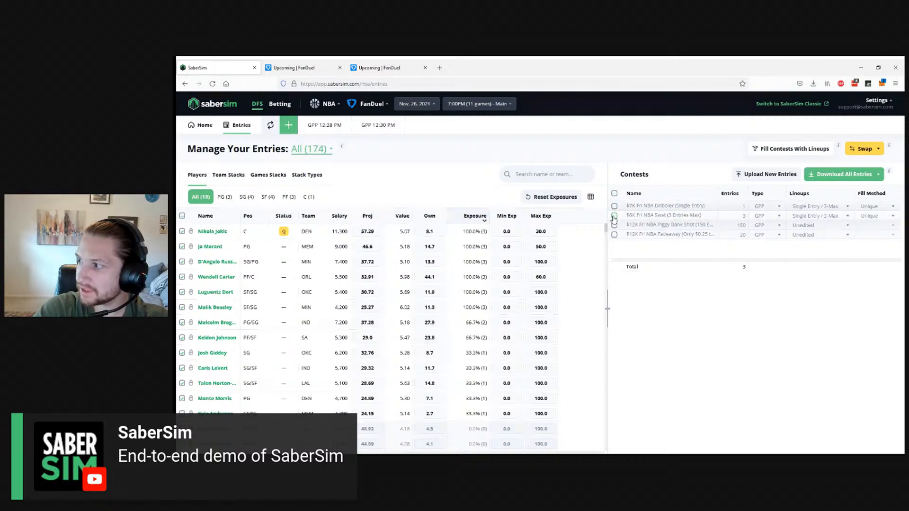
{"action": "left_click", "coordinate": [614, 225]}
{"action": "left_click", "coordinate": [614, 235]}
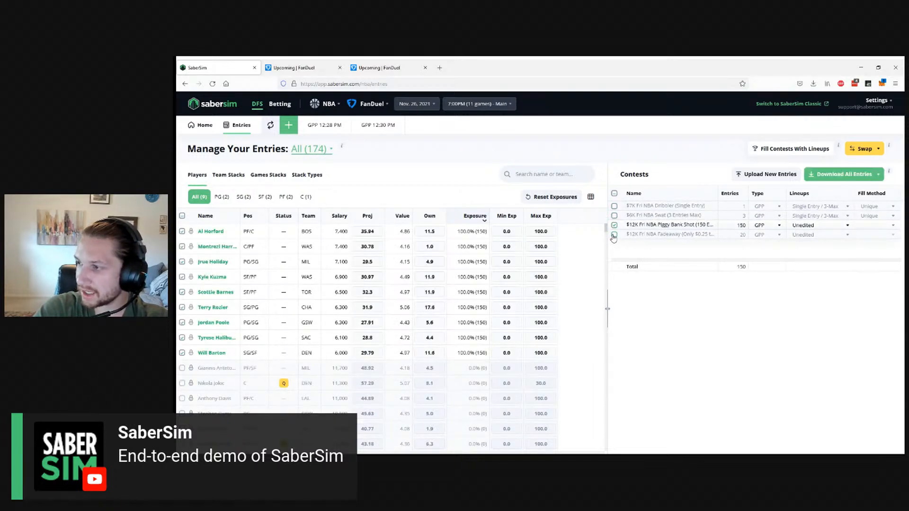
- Fill the selected contests with "MME Lineups - Final" using the Unique fill method, and reselect the Dribbler and Swat contests
{"action": "left_click", "coordinate": [779, 150]}
{"action": "left_click", "coordinate": [487, 267]}
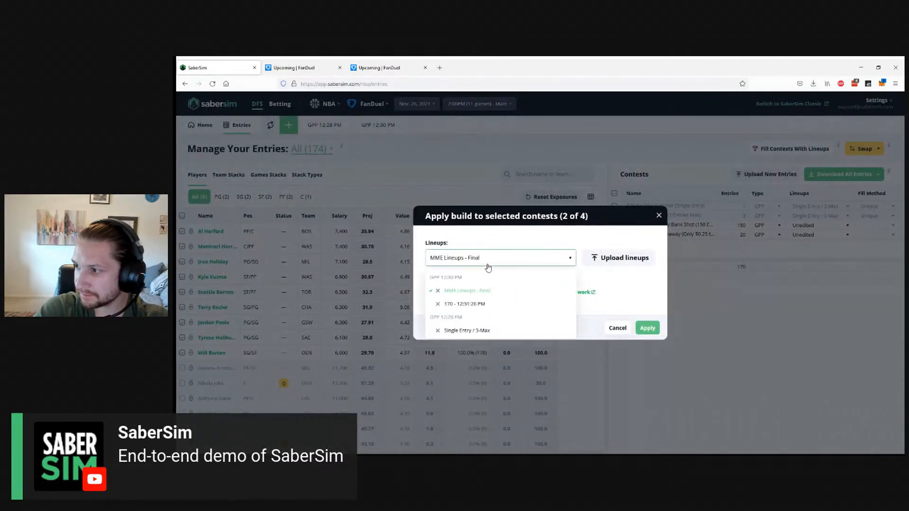
{"action": "left_click", "coordinate": [465, 292]}
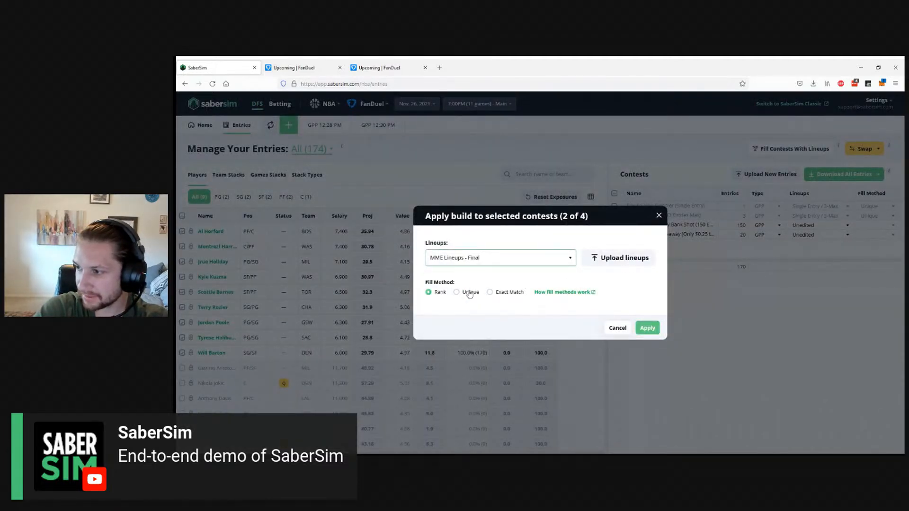
{"action": "left_click", "coordinate": [469, 292]}
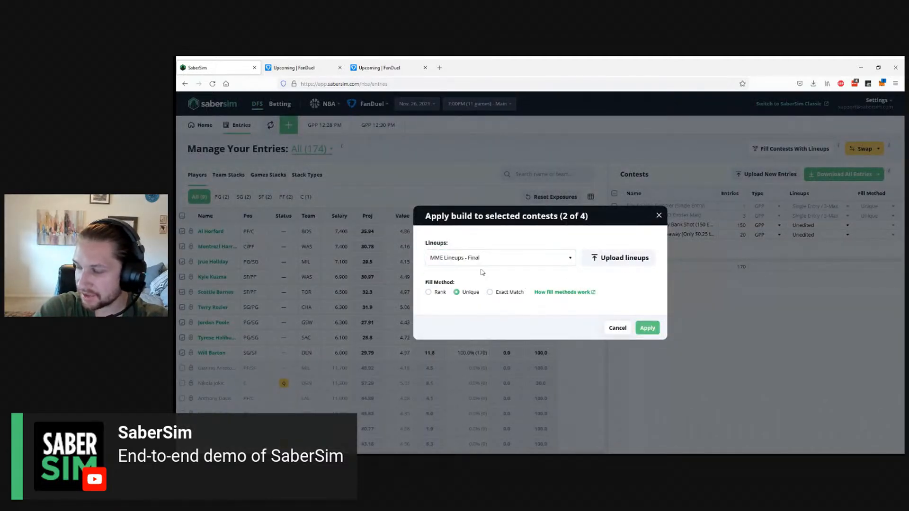
{"action": "left_click", "coordinate": [646, 328]}
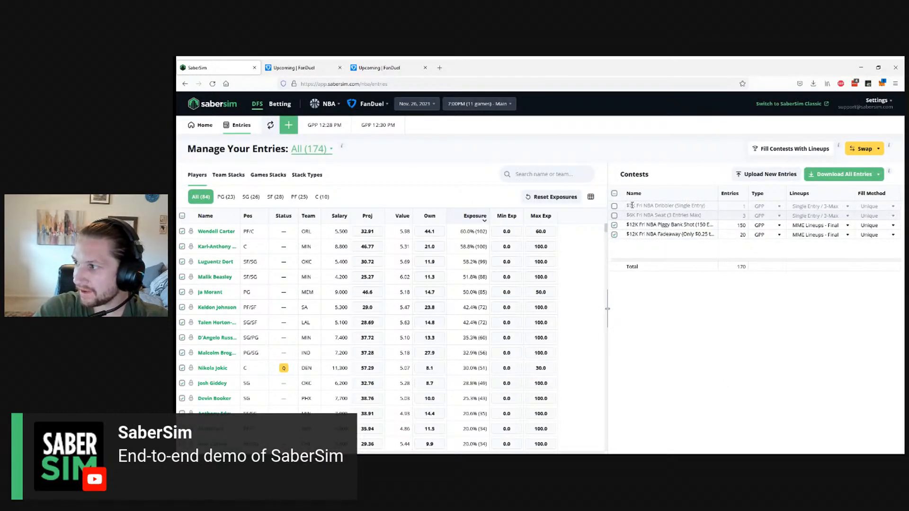
{"action": "left_click", "coordinate": [614, 207]}
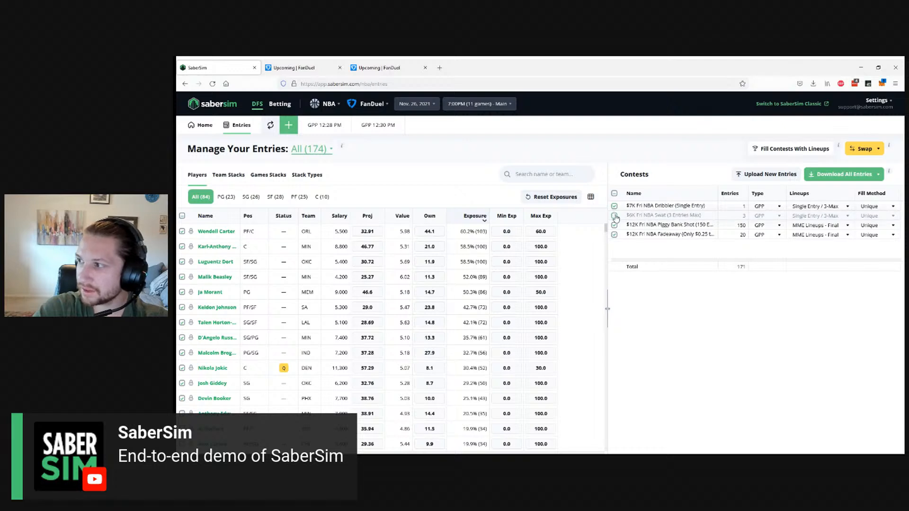
{"action": "left_click", "coordinate": [614, 216]}
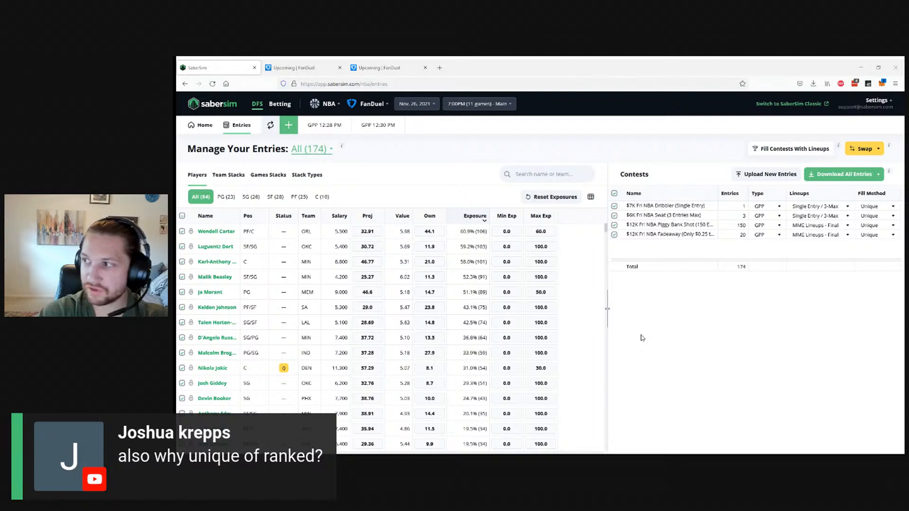
- Deselect the Dribbler and Swat contests and refill the Piggy Bank Shot and Fadeaway with "MME Lineups - Final" using the Rank method
{"action": "left_click", "coordinate": [614, 207]}
{"action": "left_click", "coordinate": [614, 216]}
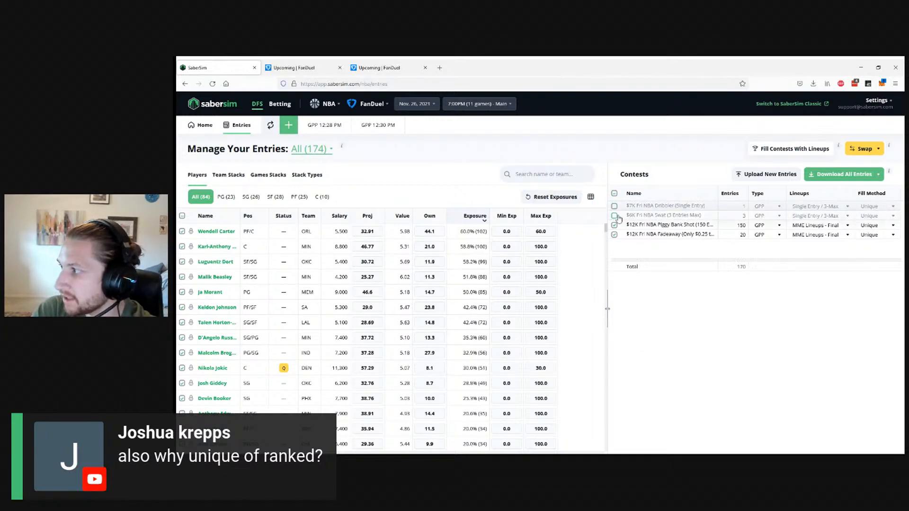
{"action": "left_click", "coordinate": [790, 150]}
{"action": "left_click", "coordinate": [647, 329]}
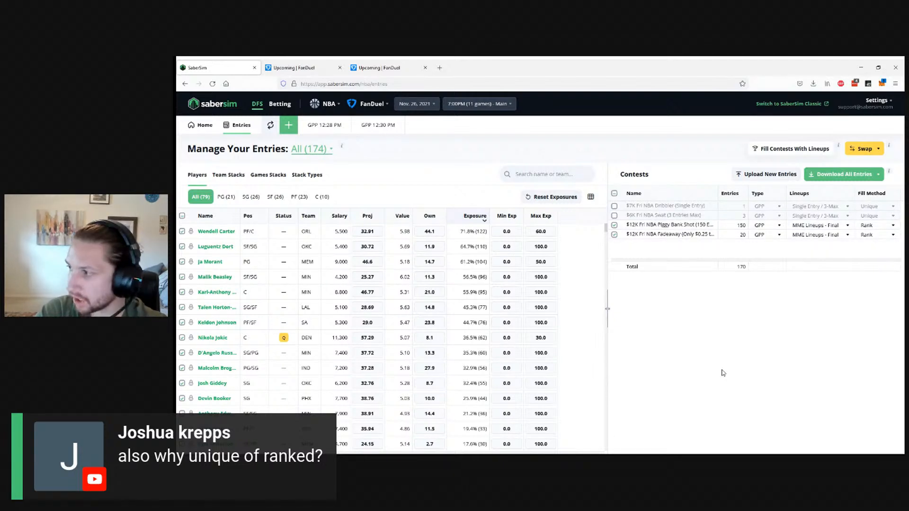
{"action": "left_click_drag", "start_coordinate": [629, 234], "coordinate": [703, 234]}
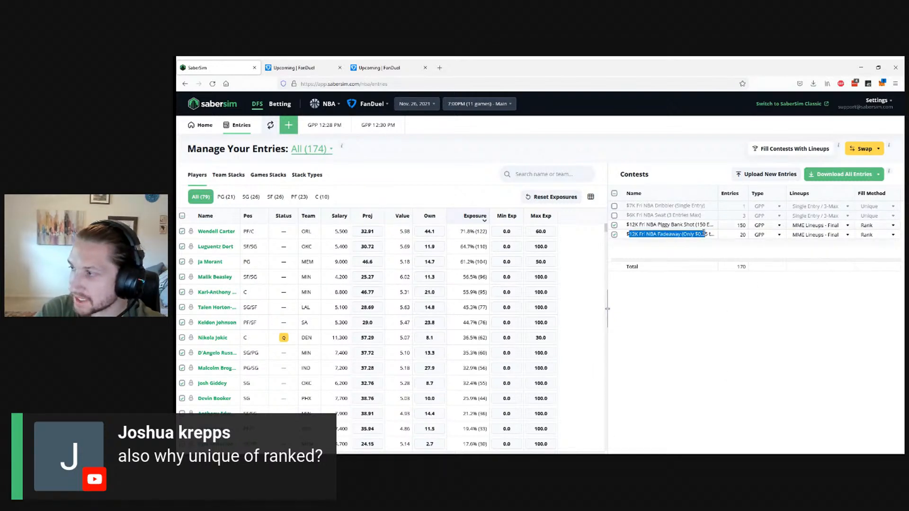
{"action": "left_click", "coordinate": [704, 233]}
{"action": "left_click_drag", "start_coordinate": [632, 225], "coordinate": [696, 225]}
{"action": "left_click", "coordinate": [669, 229]}
{"action": "left_click", "coordinate": [697, 224]}
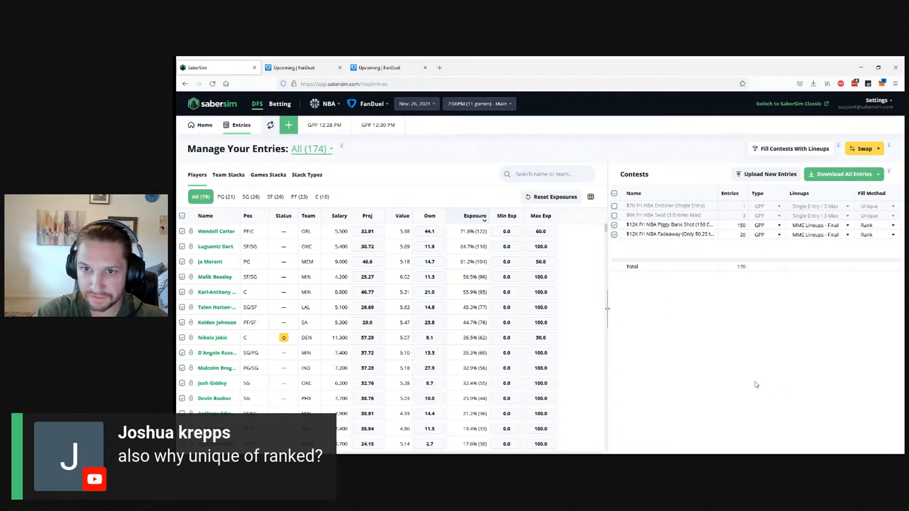
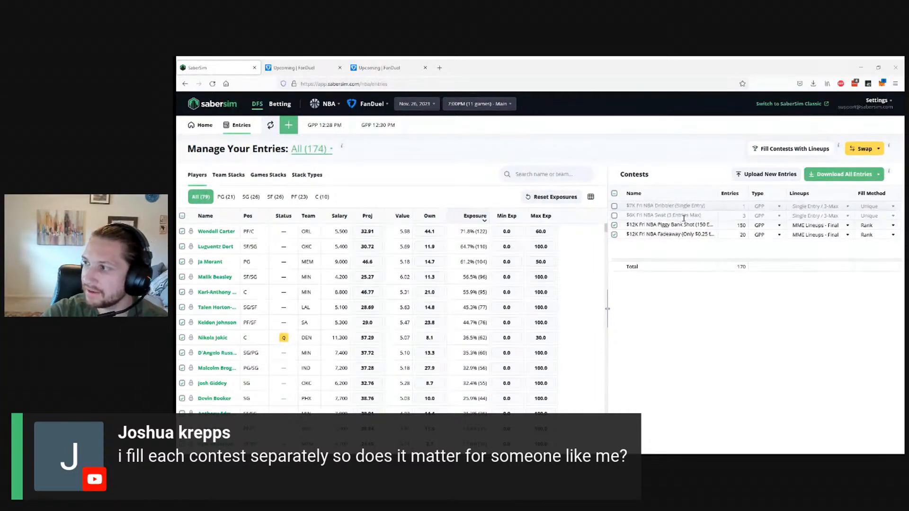
- Refill the Piggy Bank Shot and Fadeaway contests with "MME Lineups - Final" using the Unique fill method
{"action": "left_click", "coordinate": [614, 225]}
{"action": "left_click", "coordinate": [614, 225]}
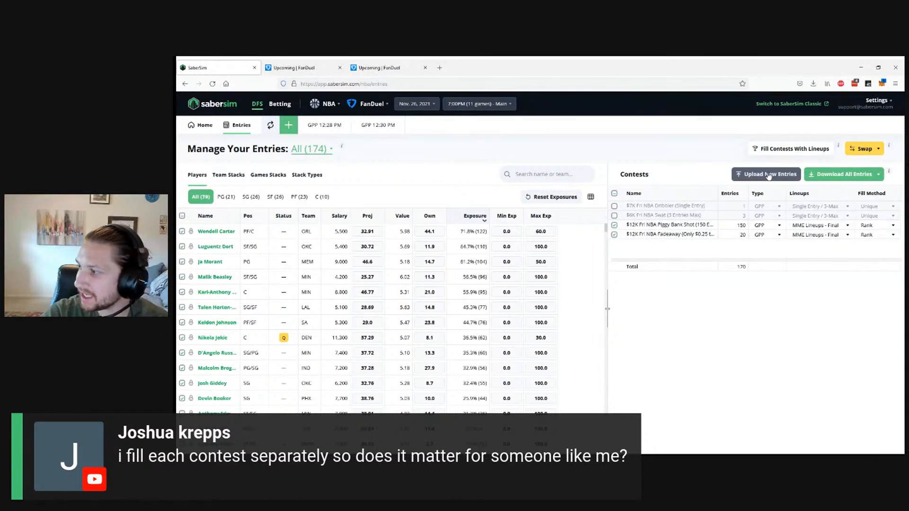
{"action": "left_click", "coordinate": [782, 150]}
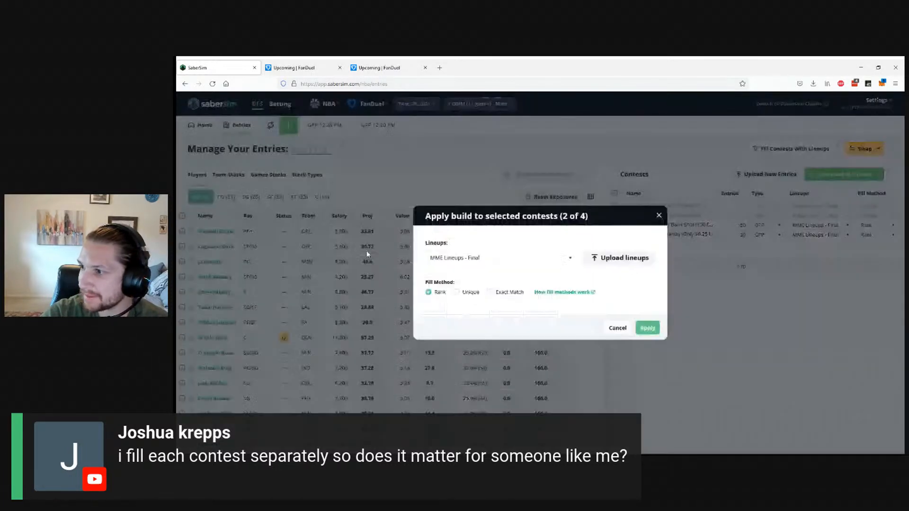
{"action": "left_click", "coordinate": [456, 293]}
{"action": "left_click", "coordinate": [647, 332]}
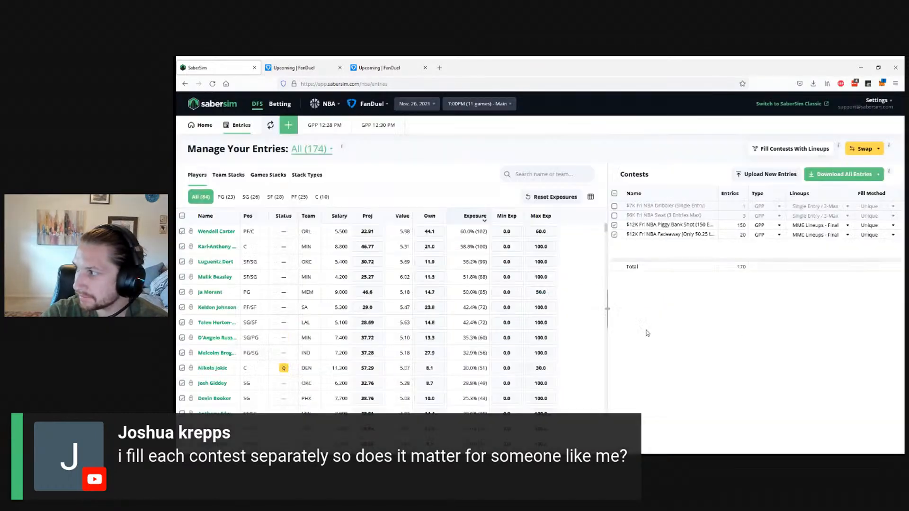
- Reselect the Dribbler and Swat contests and download all entries
{"action": "left_click", "coordinate": [613, 207]}
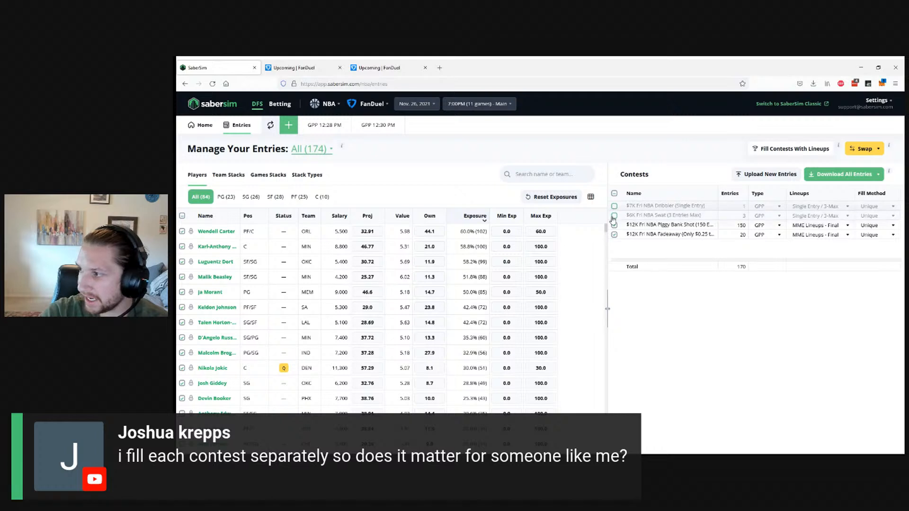
{"action": "left_click", "coordinate": [613, 216]}
{"action": "left_click", "coordinate": [614, 206]}
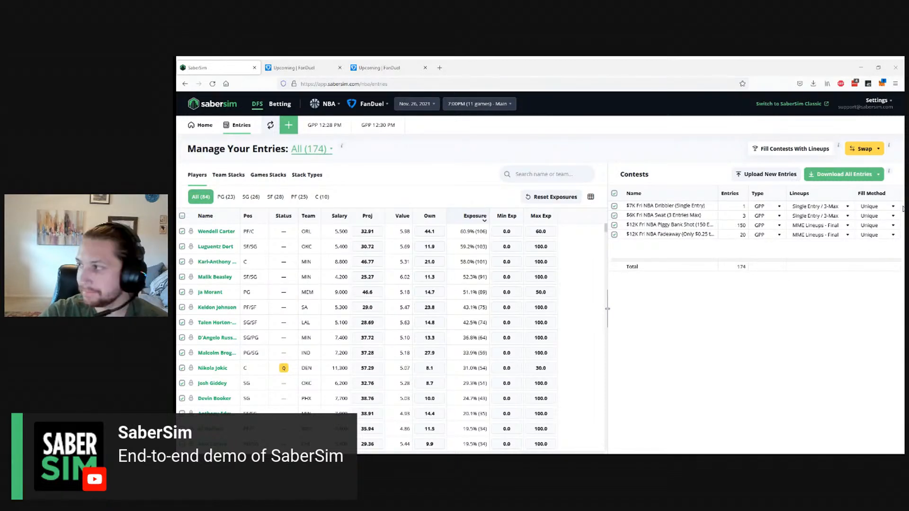
{"action": "left_click", "coordinate": [878, 174]}
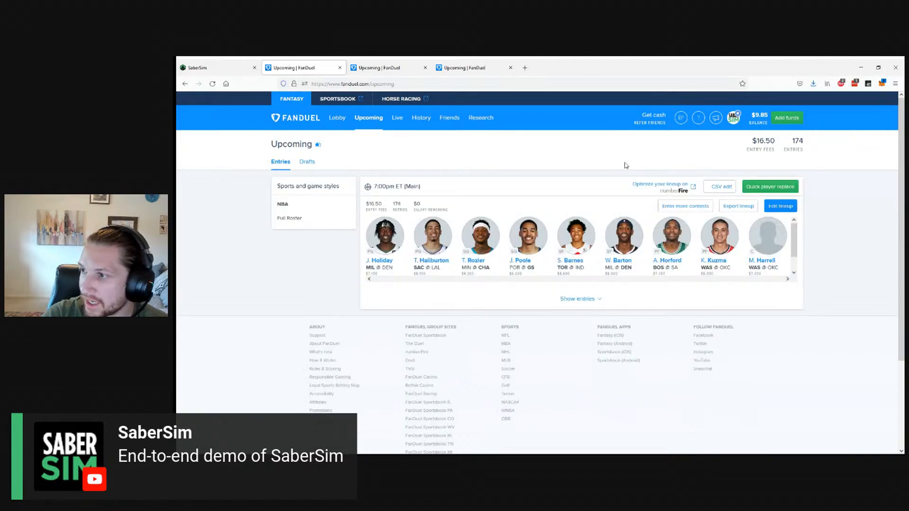
- On FanDuel, edit all 174 upcoming entries by uploading the downloaded main-slate entries CSV, and close the CSV edit dialog
{"action": "left_click", "coordinate": [721, 187]}
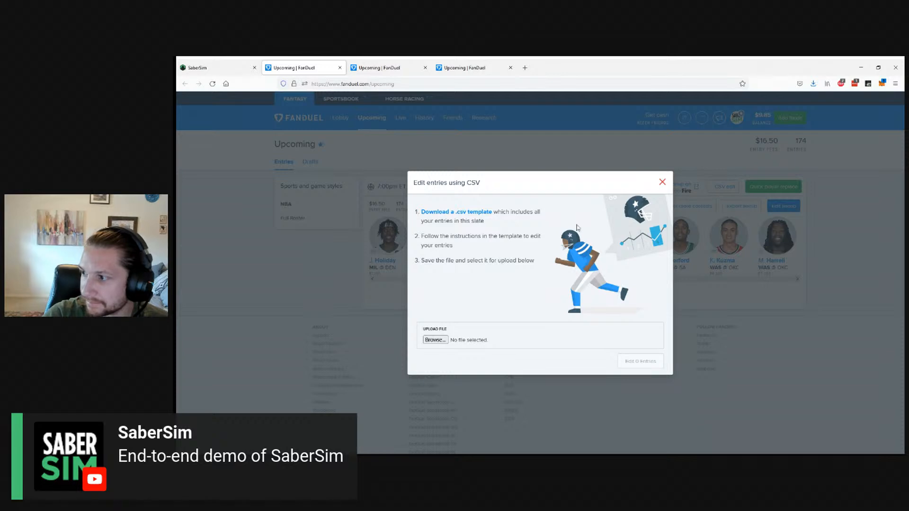
{"action": "left_click", "coordinate": [430, 340]}
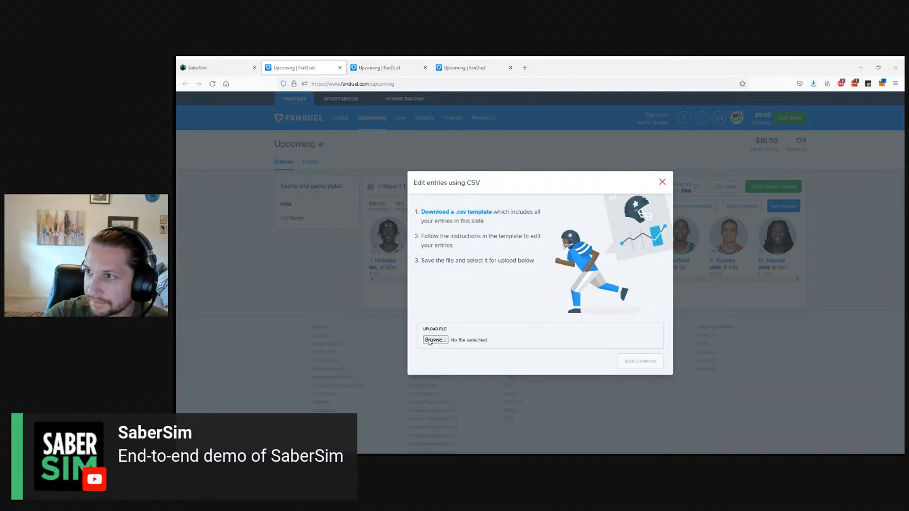
{"action": "key", "text": "Return"}
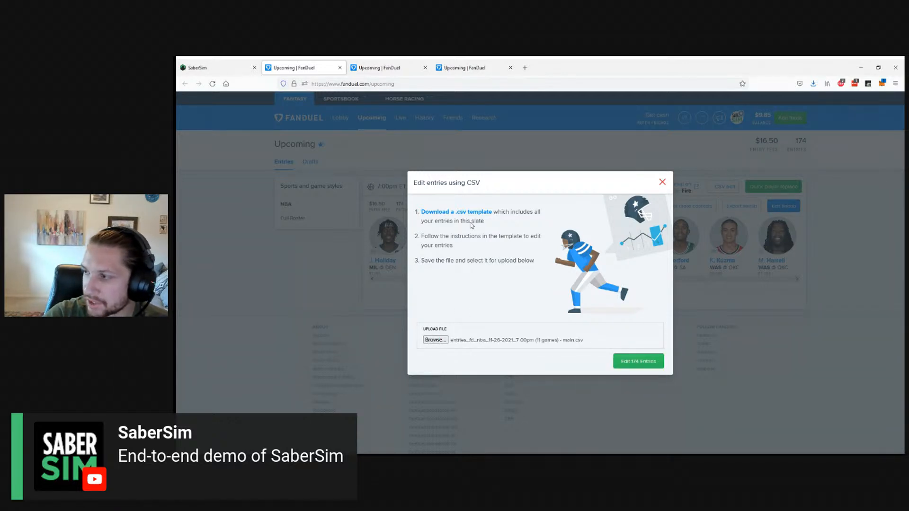
{"action": "left_click", "coordinate": [636, 362]}
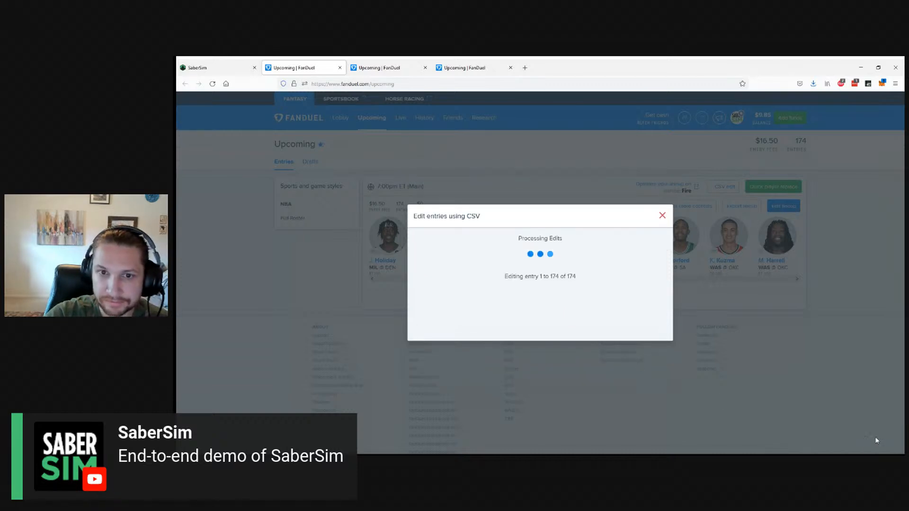
{"action": "left_click", "coordinate": [662, 217]}
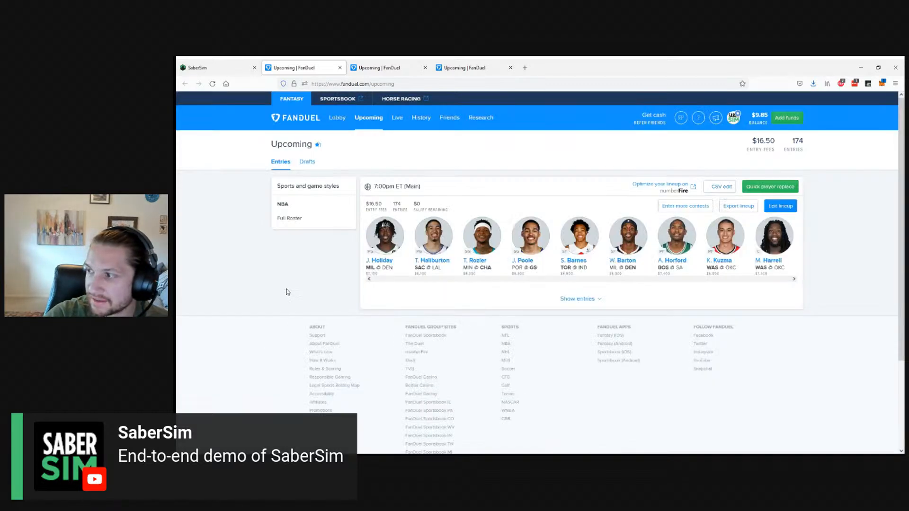
- Reload FanDuel's Upcoming page to load the edited entries and close the duplicate FanDuel tabs
{"action": "left_click", "coordinate": [212, 85]}
{"action": "left_click", "coordinate": [425, 68]}
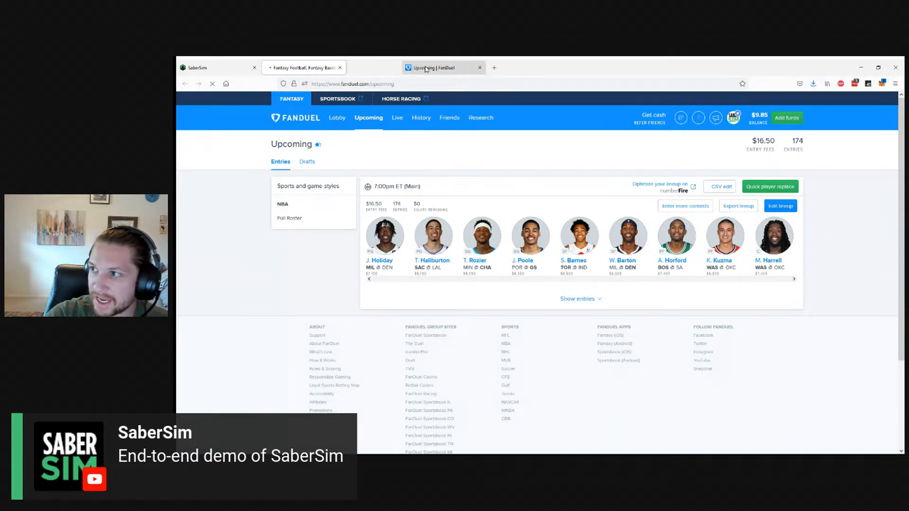
{"action": "left_click", "coordinate": [425, 68]}
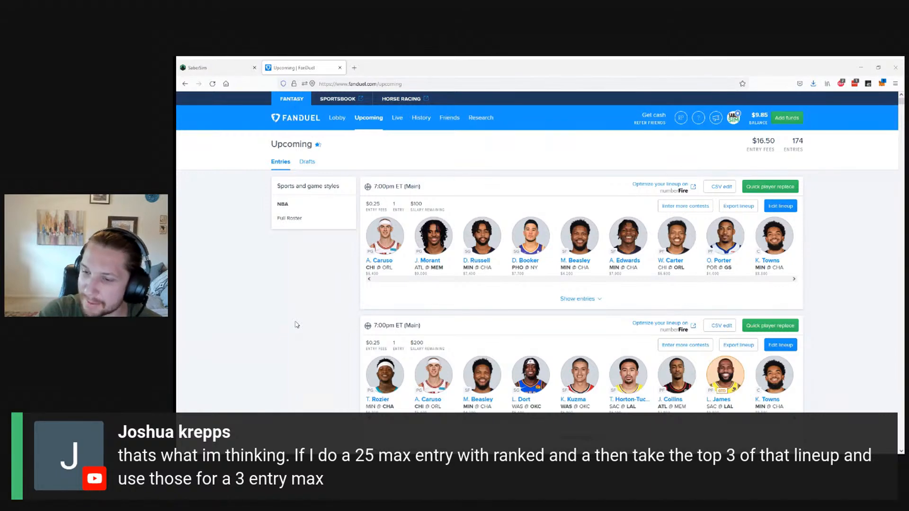
- Return to SaberSim's entries manager, review the Late Swap settings and close them
{"action": "left_click", "coordinate": [239, 67]}
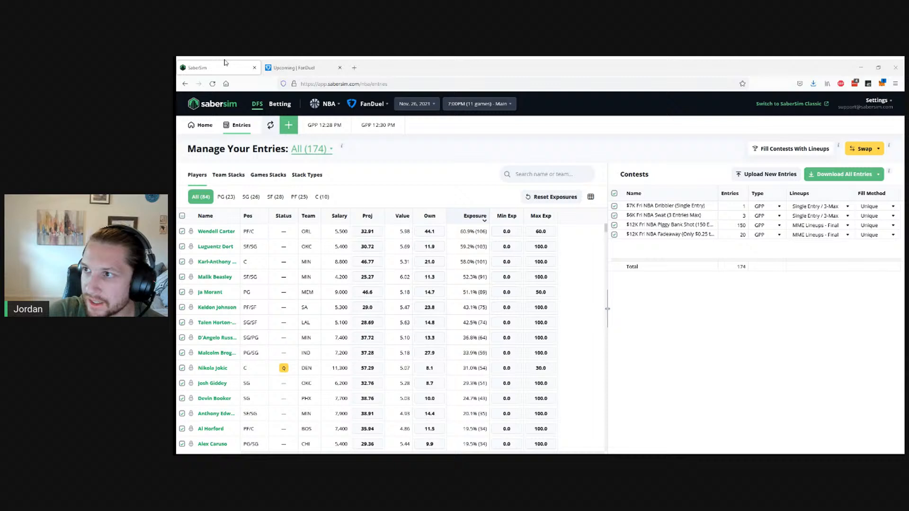
{"action": "left_click", "coordinate": [294, 68]}
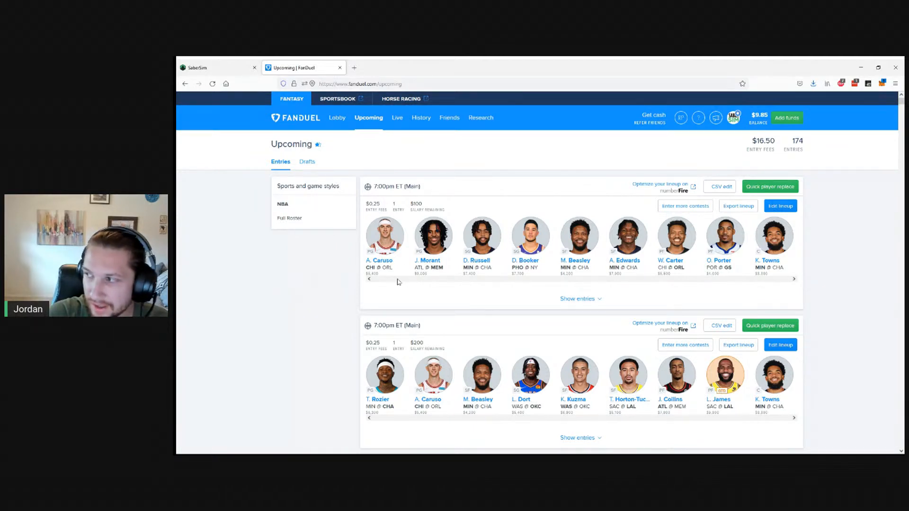
{"action": "left_click", "coordinate": [215, 67]}
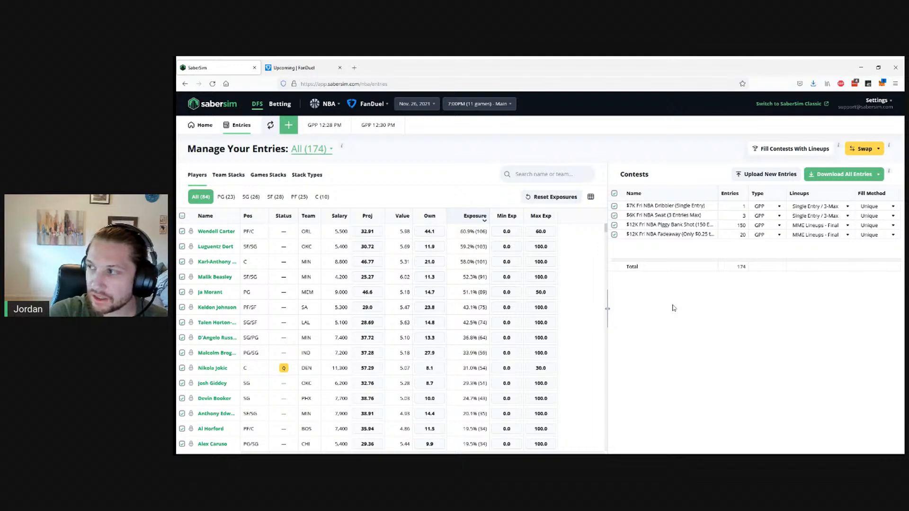
{"action": "left_click", "coordinate": [851, 152]}
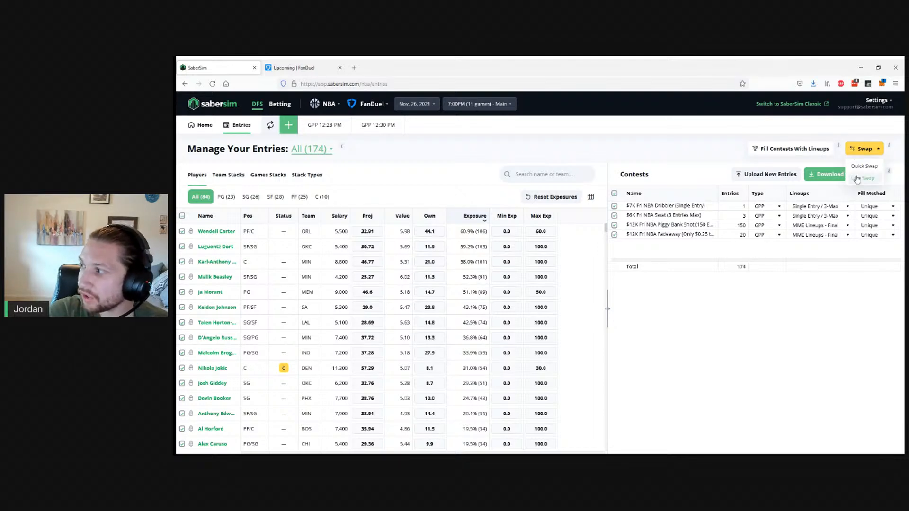
{"action": "left_click", "coordinate": [856, 178]}
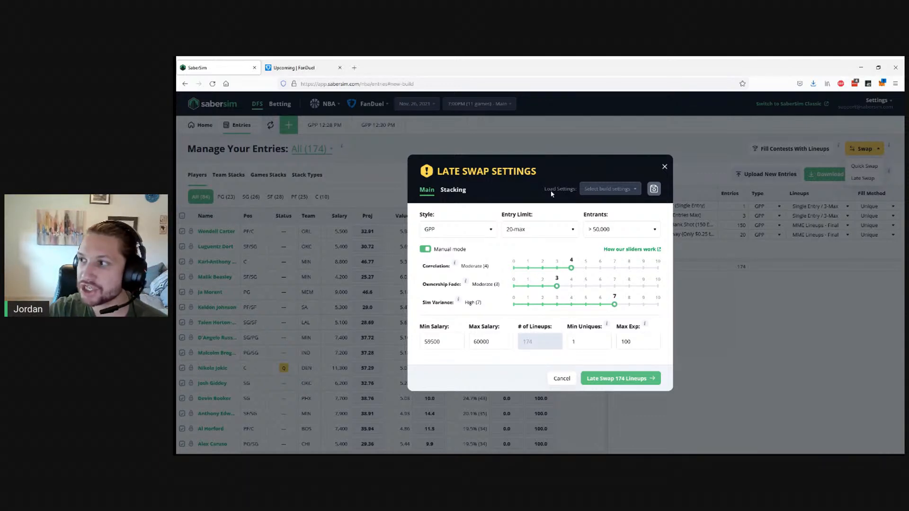
{"action": "left_click", "coordinate": [559, 123]}
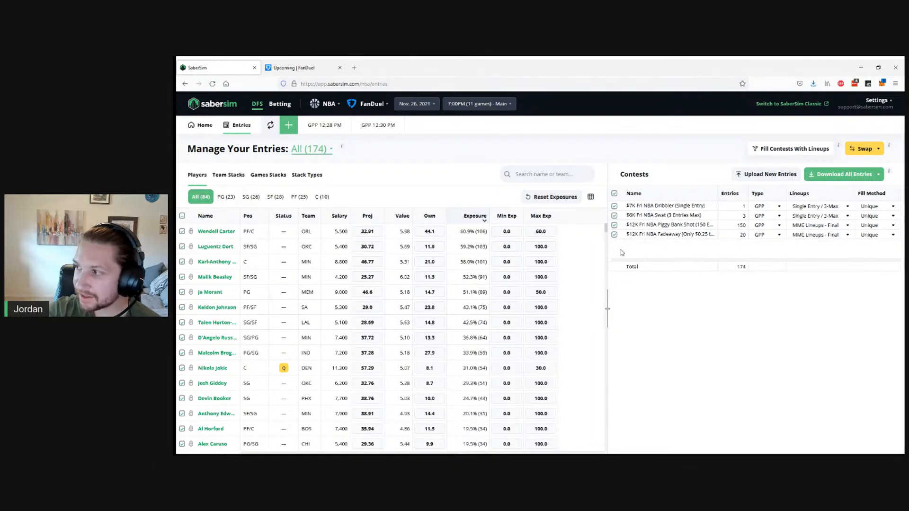
- Reopen the Late Swap settings and set the entry limit to Single Entry
{"action": "left_click", "coordinate": [872, 148]}
{"action": "left_click", "coordinate": [863, 178]}
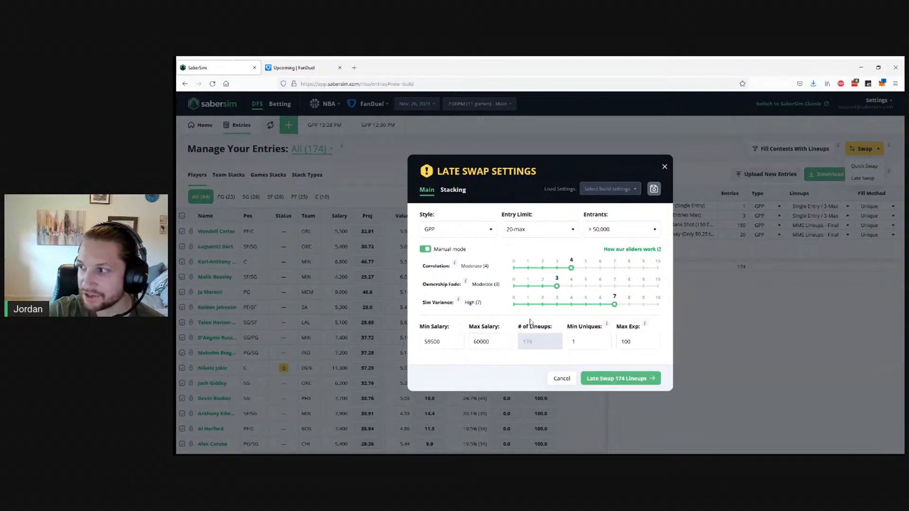
{"action": "left_click", "coordinate": [535, 233]}
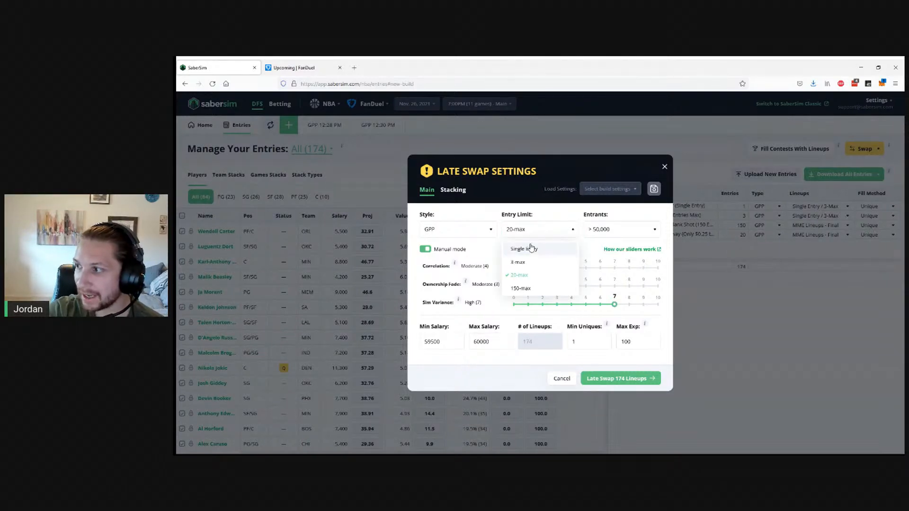
{"action": "left_click", "coordinate": [523, 245]}
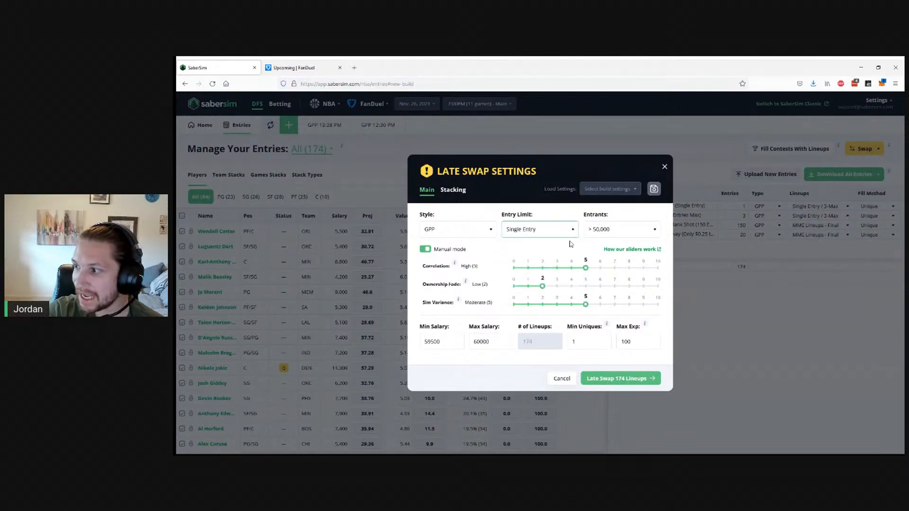
- Configure the late swap for Single Entry and 1,001 - 10,000 entrants, with Ownership Fade at 2 and Sim Variance at 4
{"action": "left_click", "coordinate": [548, 229]}
{"action": "left_click", "coordinate": [521, 288]}
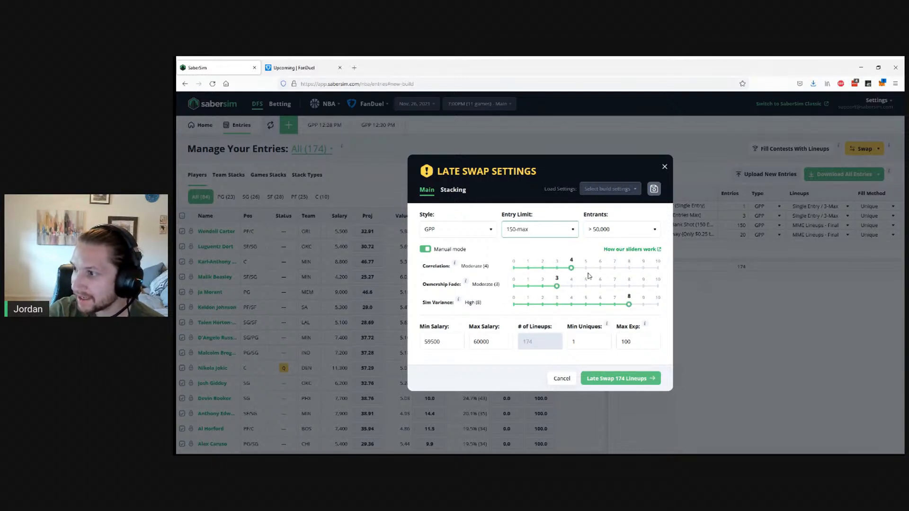
{"action": "left_click", "coordinate": [538, 233]}
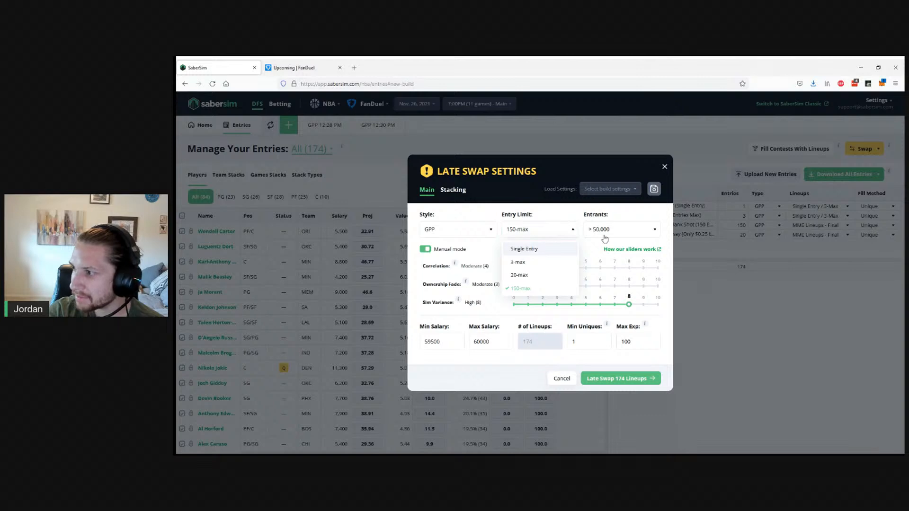
{"action": "left_click", "coordinate": [551, 249]}
{"action": "left_click", "coordinate": [606, 231]}
{"action": "left_click", "coordinate": [609, 289]}
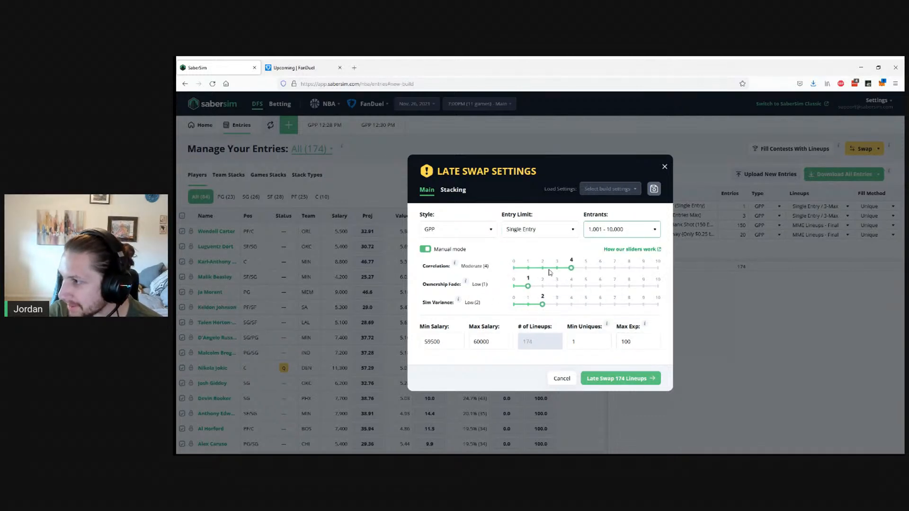
{"action": "left_click", "coordinate": [541, 286]}
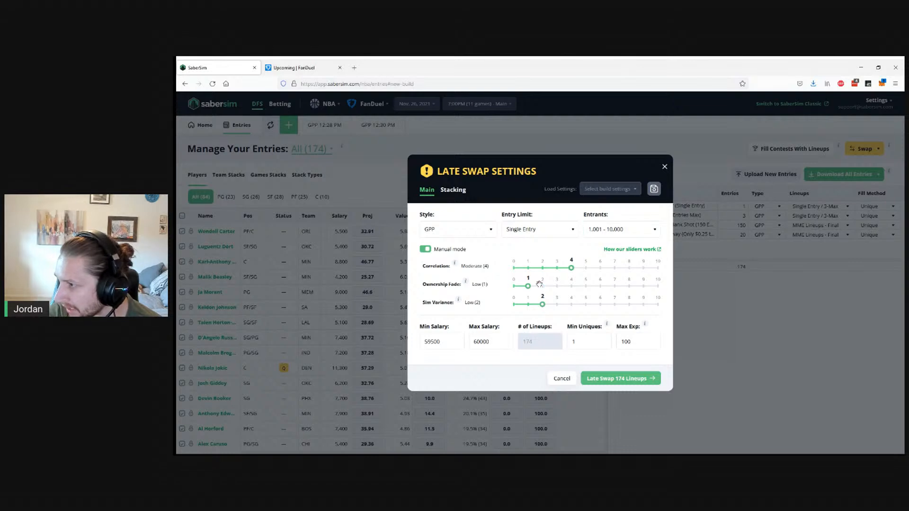
{"action": "left_click", "coordinate": [571, 304]}
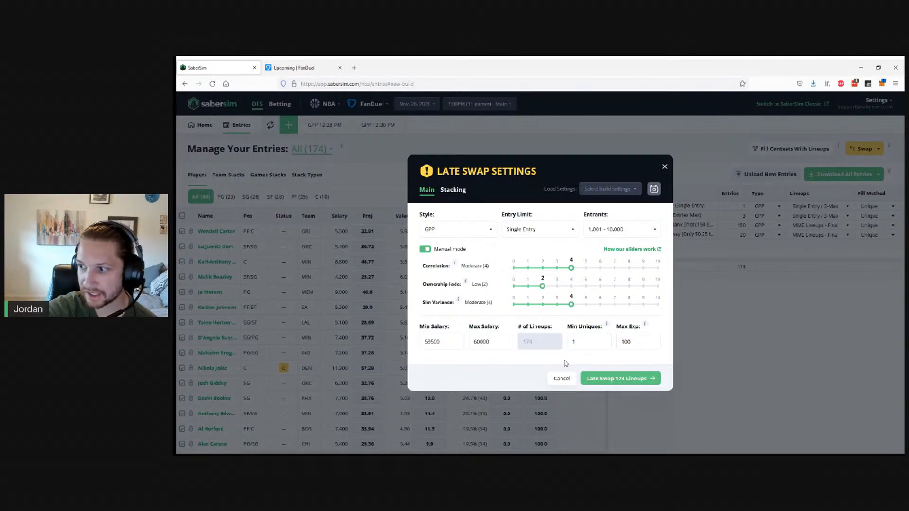
- Run the late swap on the 174 lineups and download the new entries
{"action": "left_click", "coordinate": [617, 378]}
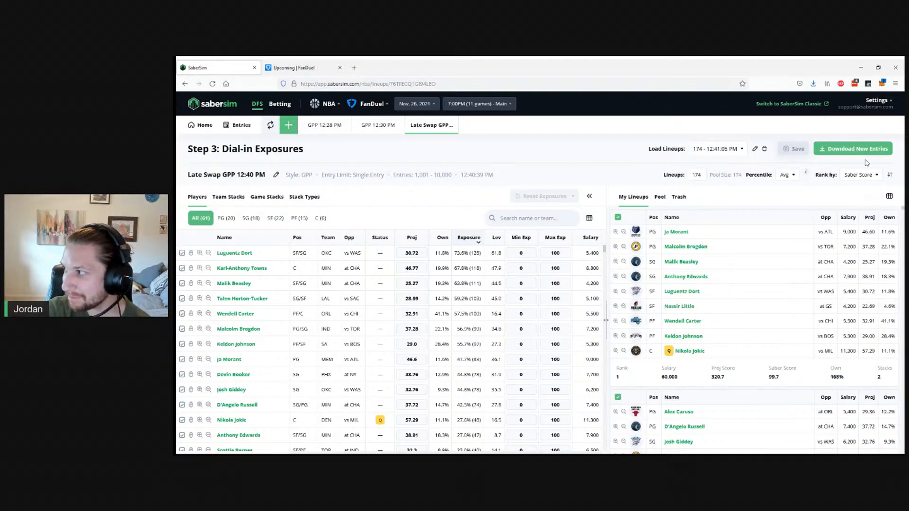
{"action": "left_click", "coordinate": [849, 153]}
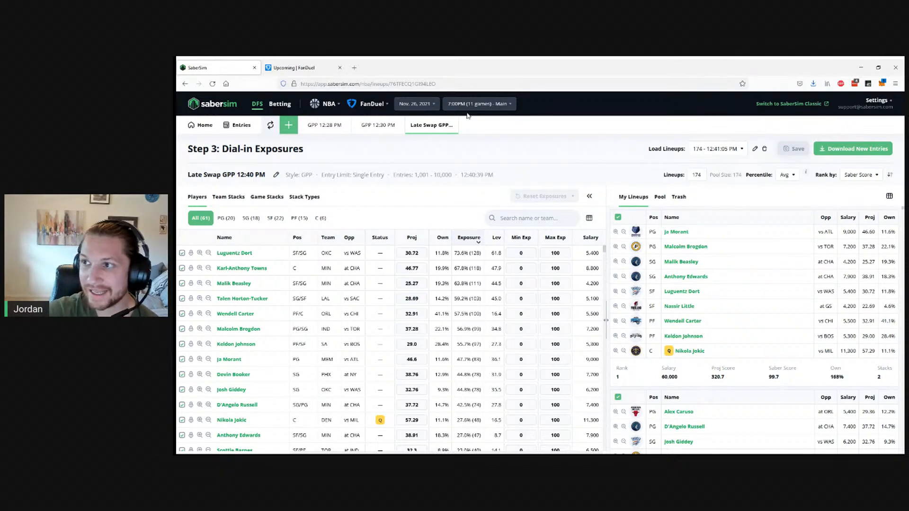
- Switch to FanDuel to check the Upcoming entries and the Live page, and return to the late swap build in SaberSim
{"action": "left_click", "coordinate": [298, 67]}
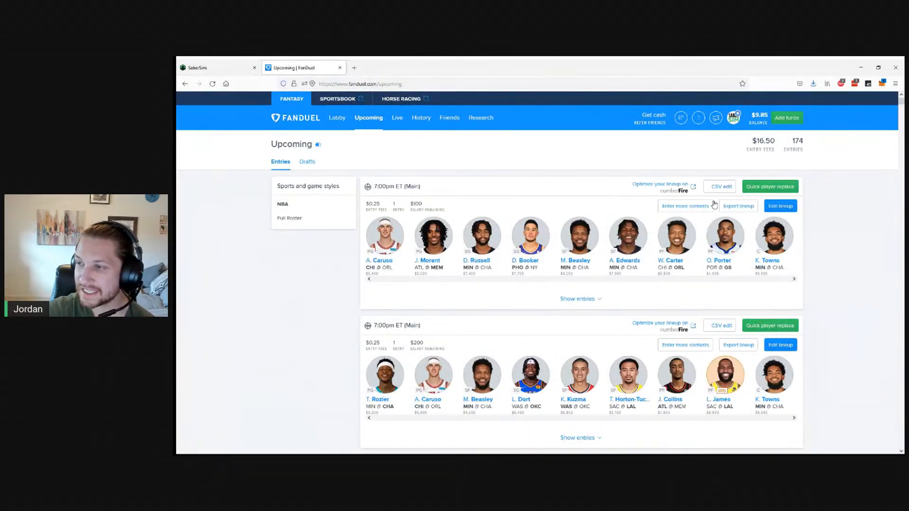
{"action": "left_click", "coordinate": [397, 119]}
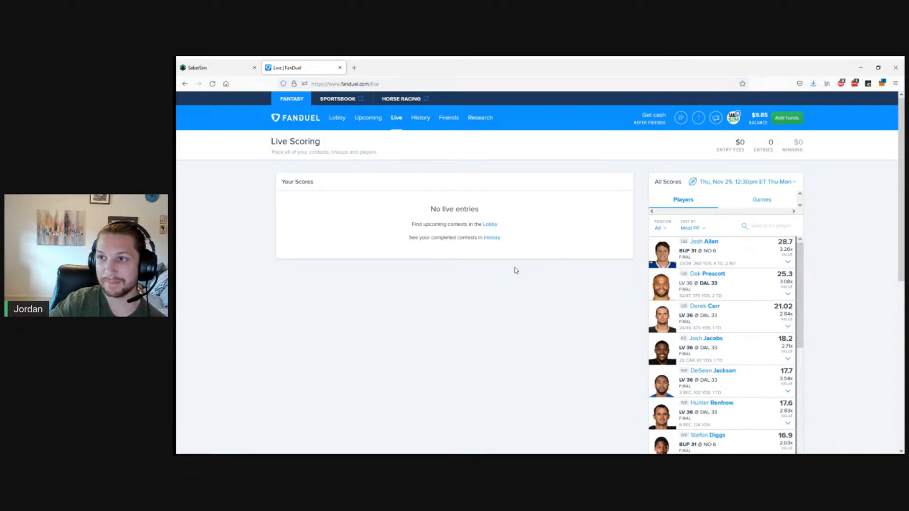
{"action": "left_click", "coordinate": [216, 67]}
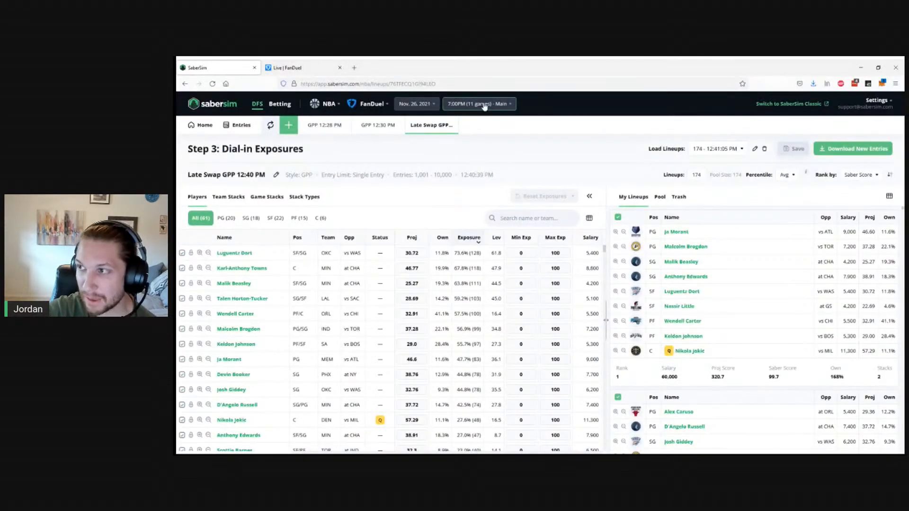
{"action": "left_click", "coordinate": [323, 63]}
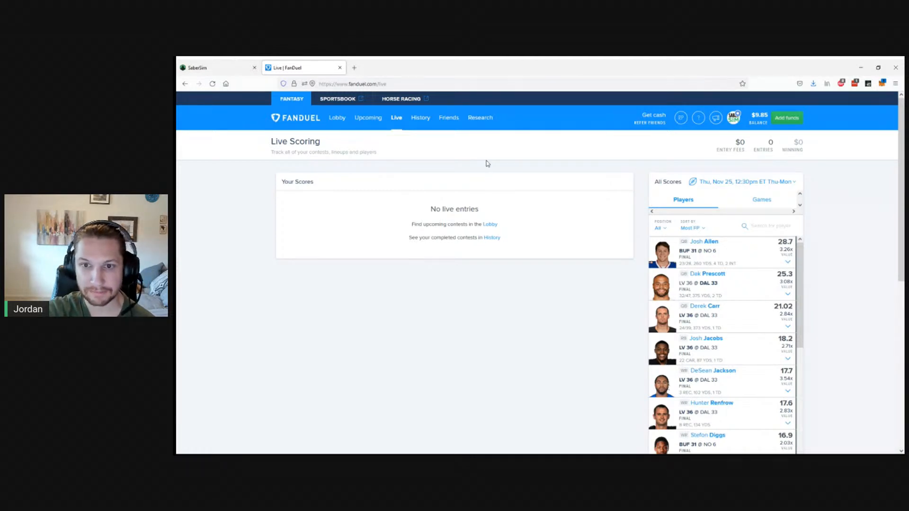
{"action": "left_click", "coordinate": [230, 63]}
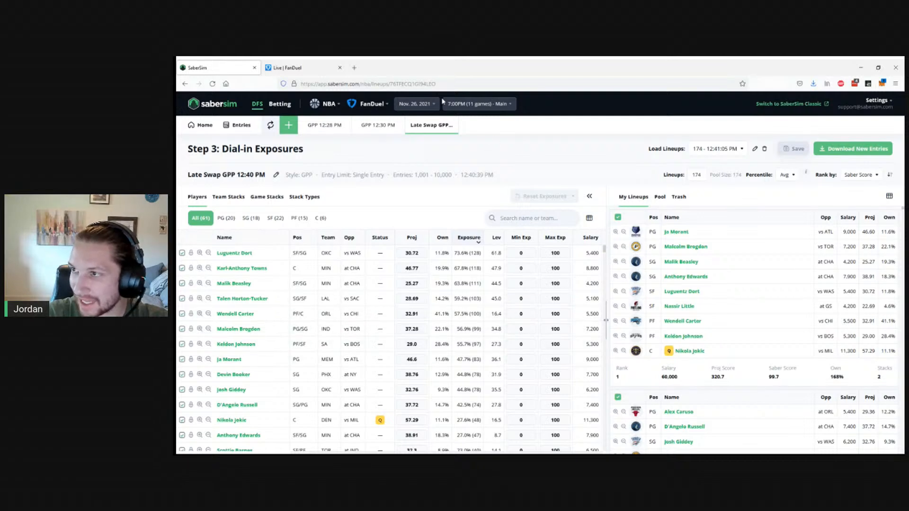
- Open SaberSim's YouTube channel in a new browser tab
{"action": "left_click", "coordinate": [354, 67]}
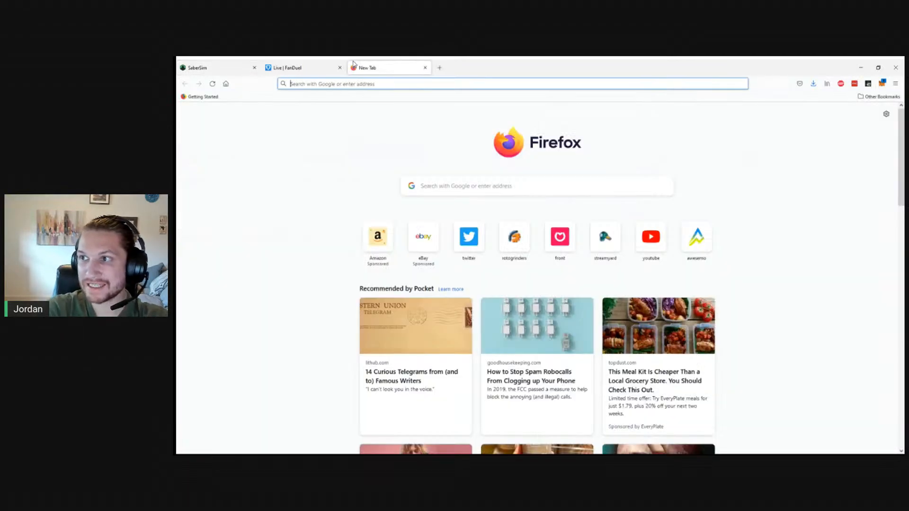
{"action": "type", "text": "sabersim"}
{"action": "key", "text": "Down"}
{"action": "key", "text": "Down"}
{"action": "key", "text": "Down"}
{"action": "key", "text": "Down"}
{"action": "key", "text": "Down"}
{"action": "key", "text": "Down"}
{"action": "key", "text": "Down"}
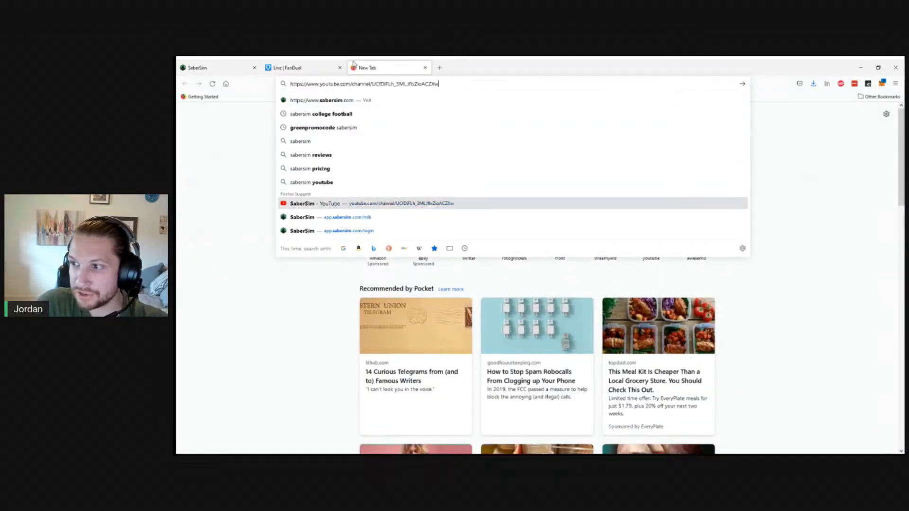
{"action": "key", "text": "Return"}
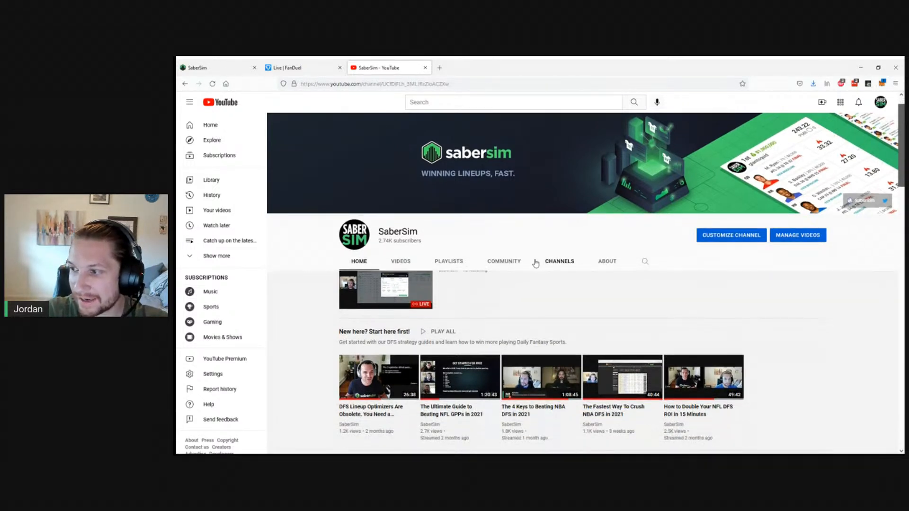
- Browse the channel's starter videos and its NFL, NBA and MLB DFS course playlists, including the late swap lessons
{"action": "scroll", "coordinate": [534, 262], "scroll_direction": "down", "scroll_amount": 3}
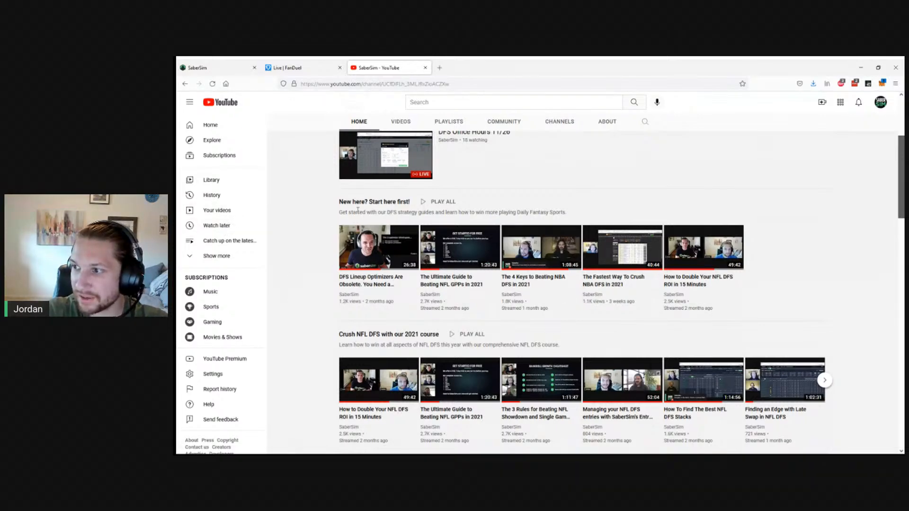
{"action": "scroll", "coordinate": [322, 331], "scroll_direction": "down", "scroll_amount": 3}
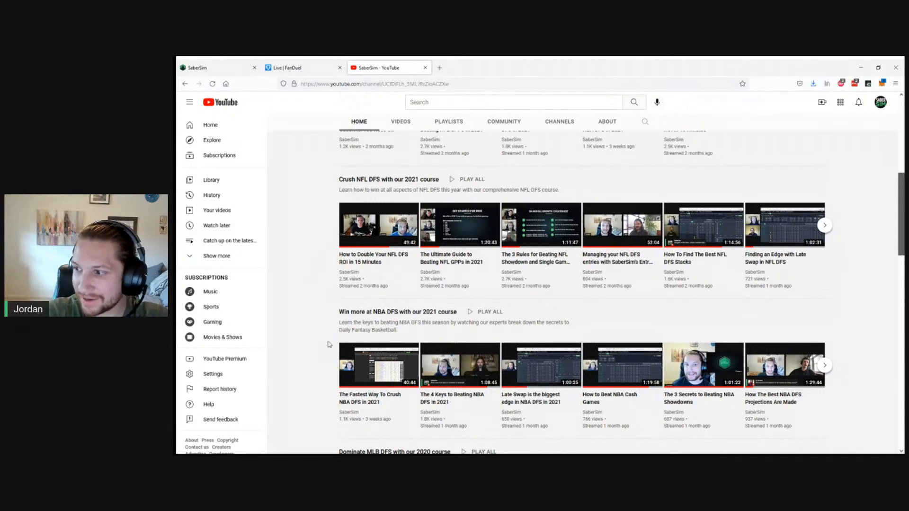
{"action": "scroll", "coordinate": [325, 296], "scroll_direction": "down", "scroll_amount": 2}
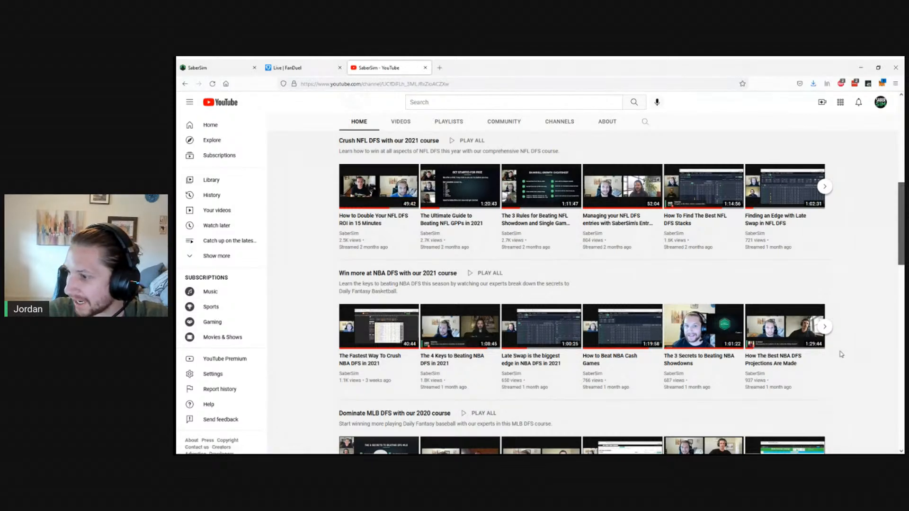
{"action": "scroll", "coordinate": [834, 373], "scroll_direction": "down", "scroll_amount": 2}
{"action": "scroll", "coordinate": [842, 290], "scroll_direction": "up", "scroll_amount": 2}
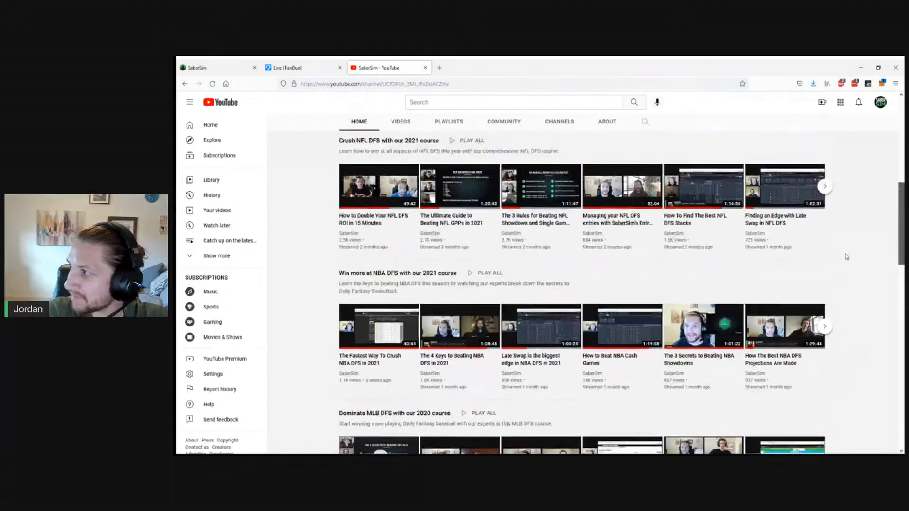
{"action": "left_click", "coordinate": [828, 186]}
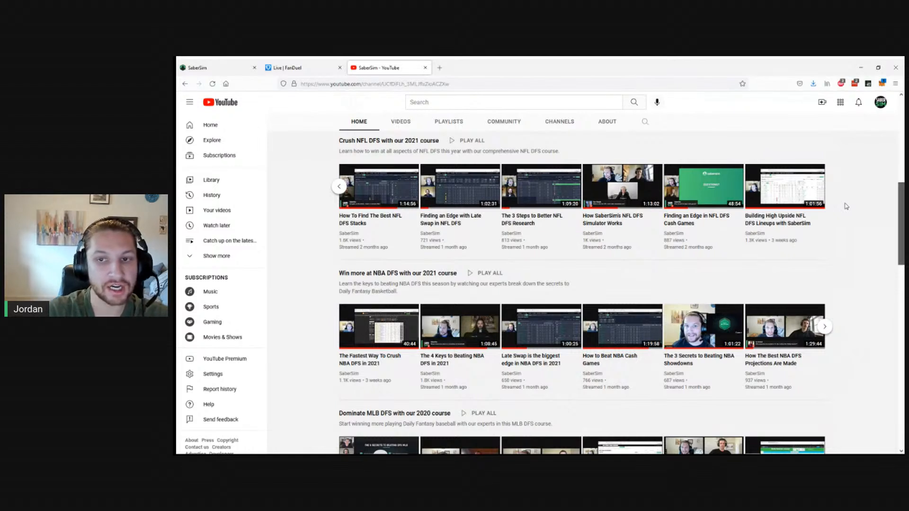
{"action": "left_click", "coordinate": [339, 186]}
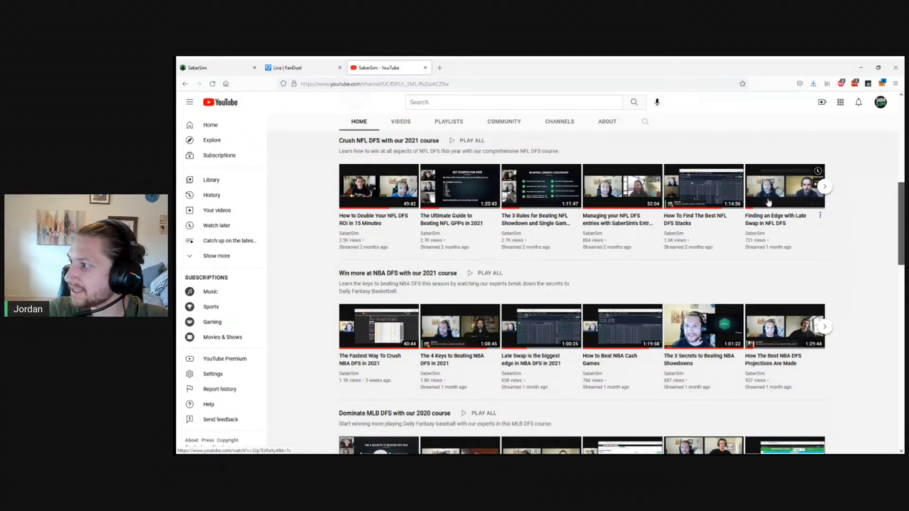
{"action": "left_click", "coordinate": [826, 186]}
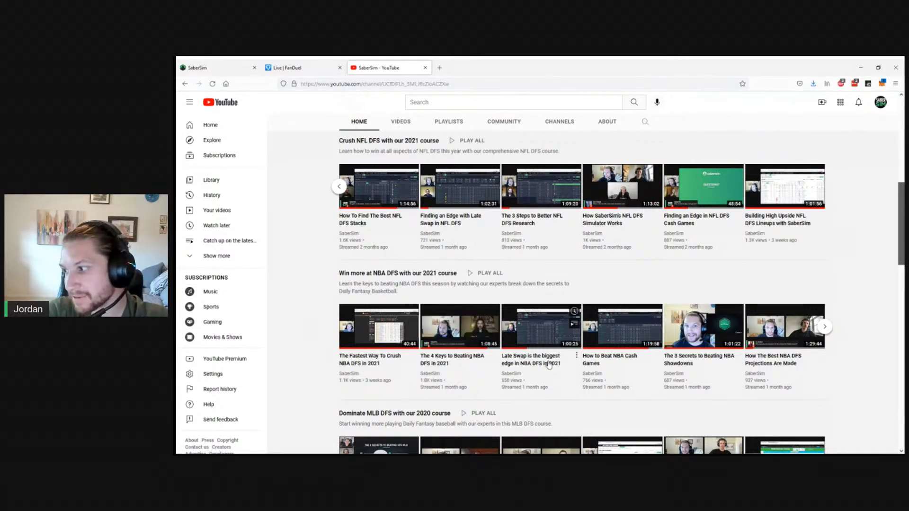
{"action": "left_click", "coordinate": [824, 327]}
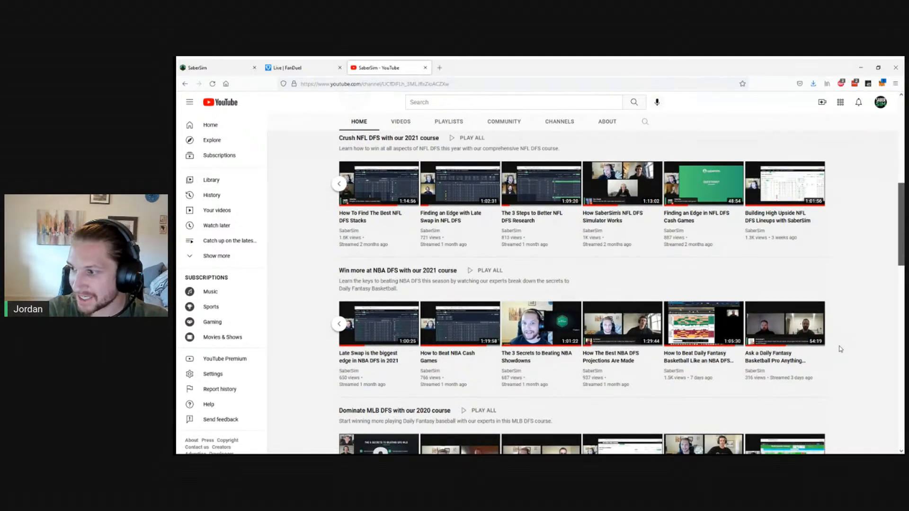
{"action": "scroll", "coordinate": [840, 344], "scroll_direction": "down", "scroll_amount": 2}
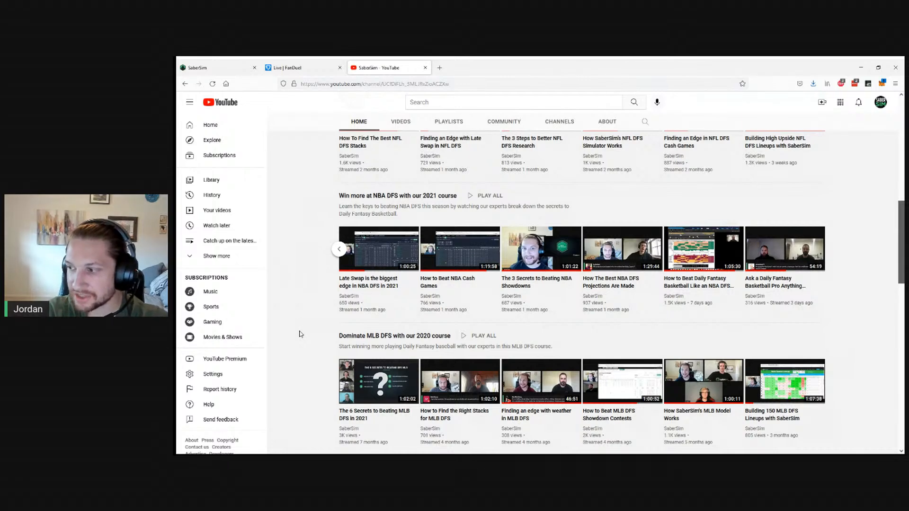
{"action": "scroll", "coordinate": [310, 333], "scroll_direction": "up", "scroll_amount": 1}
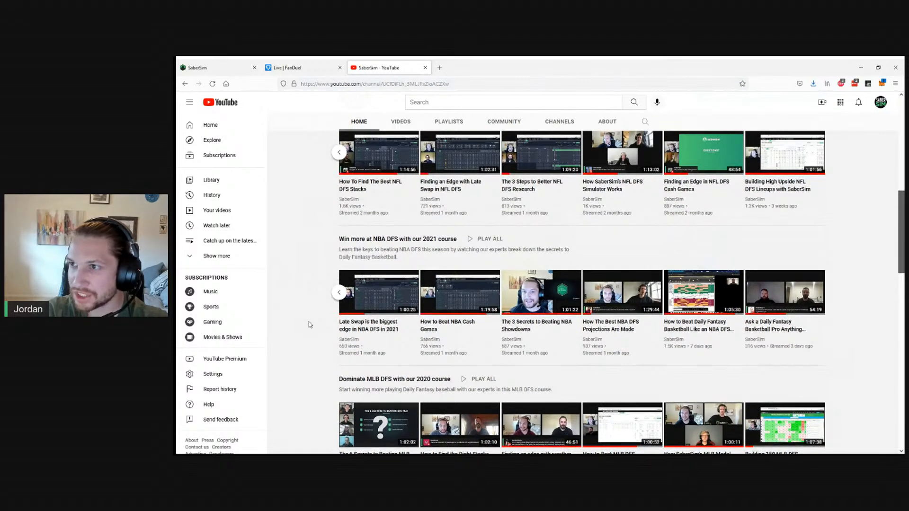
{"action": "scroll", "coordinate": [309, 324], "scroll_direction": "up", "scroll_amount": 5}
- Return to SaberSim, switch to Yahoo's 7:00PM (11 games) slate, and check its entries page before going back to the player pool
{"action": "key", "text": "ctrl+1"}
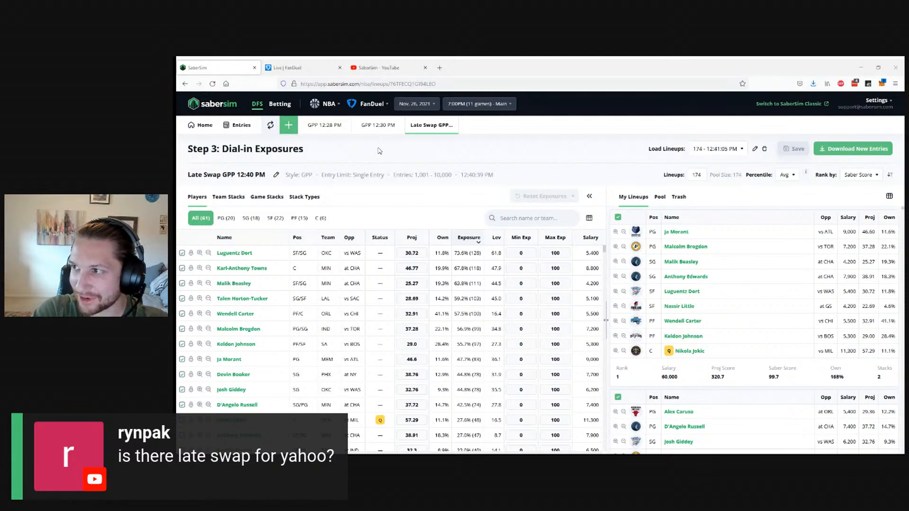
{"action": "left_click", "coordinate": [375, 105]}
{"action": "left_click", "coordinate": [370, 157]}
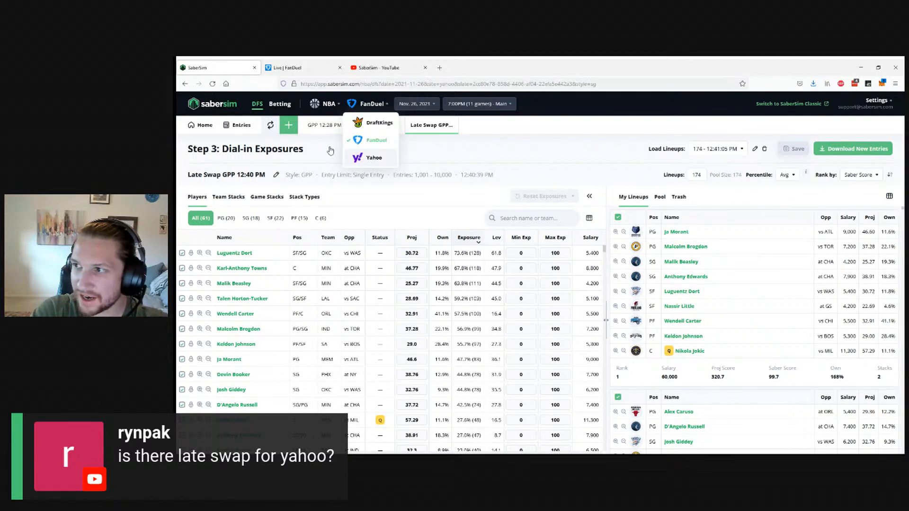
{"action": "left_click", "coordinate": [454, 106]}
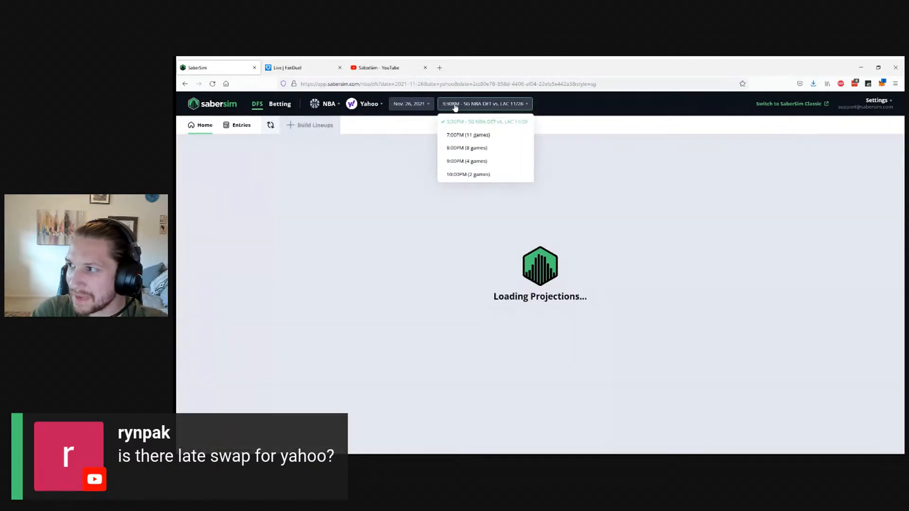
{"action": "left_click", "coordinate": [447, 135]}
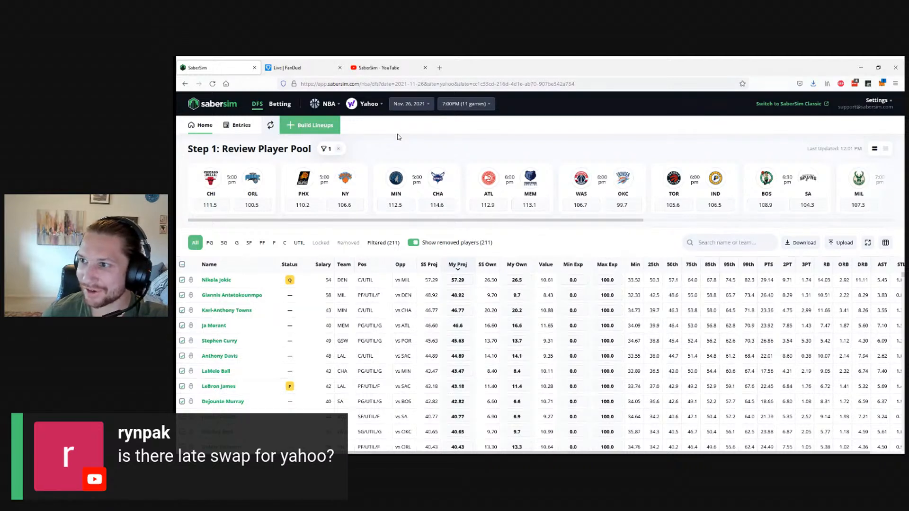
{"action": "left_click", "coordinate": [254, 126]}
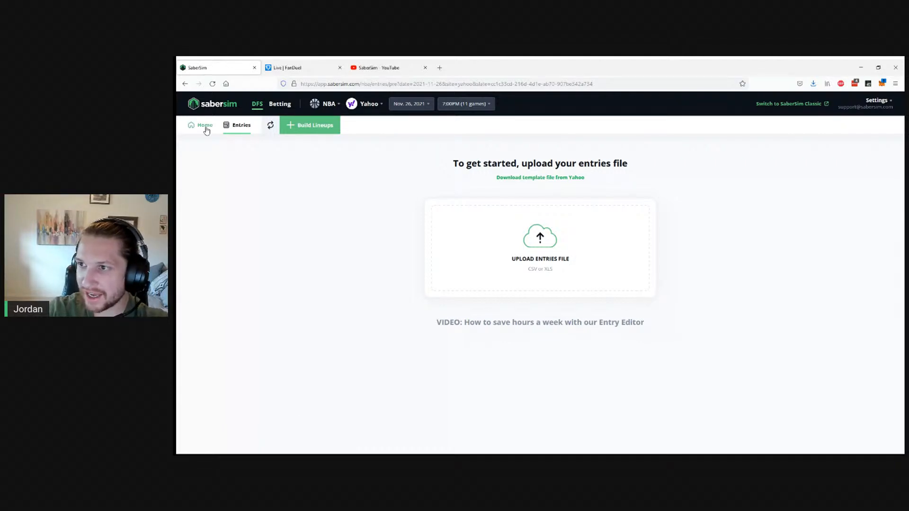
{"action": "left_click", "coordinate": [205, 126]}
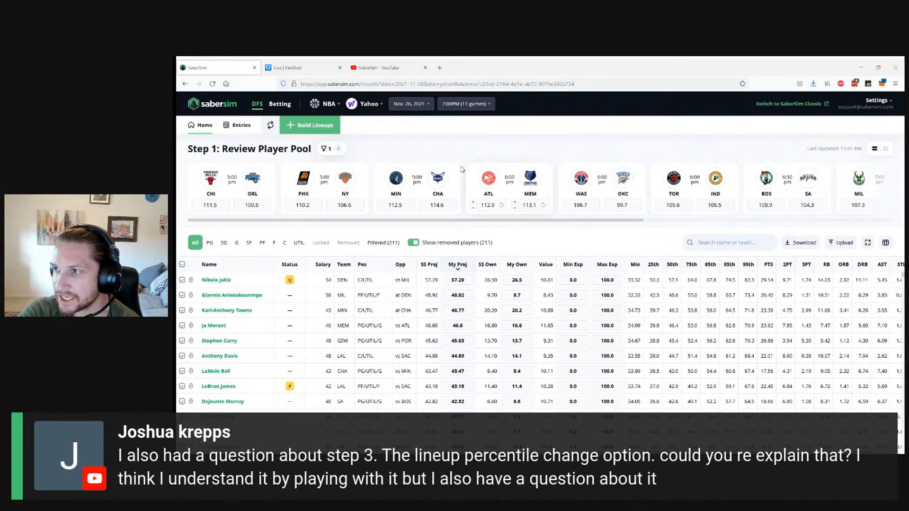
- Build 20 Yahoo GPP lineups with a 20-max entry limit, 10,001 - 50,000 entrants and a pool size of 500
{"action": "left_click", "coordinate": [314, 129]}
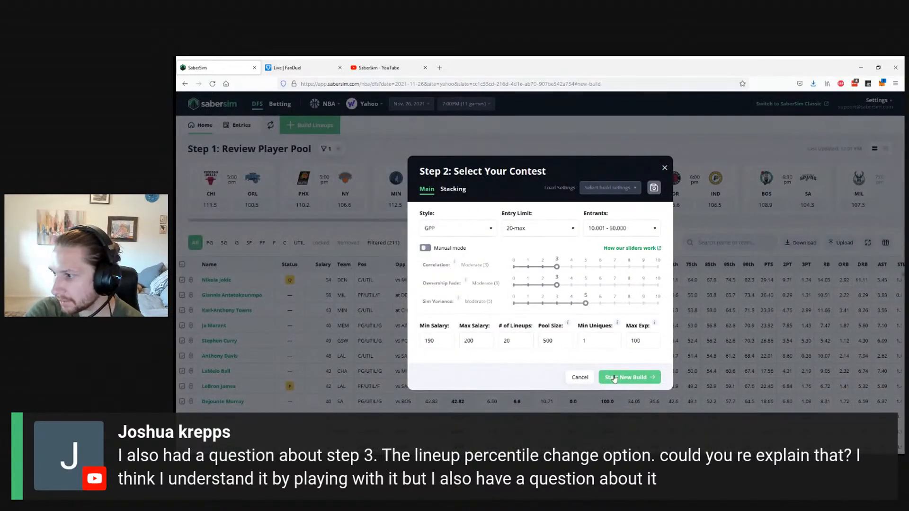
{"action": "left_click", "coordinate": [614, 378]}
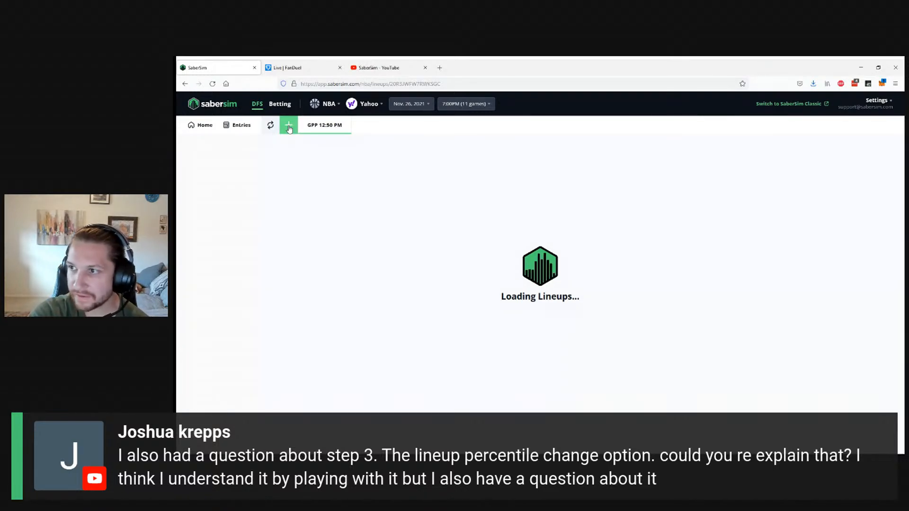
{"action": "left_click", "coordinate": [295, 138]}
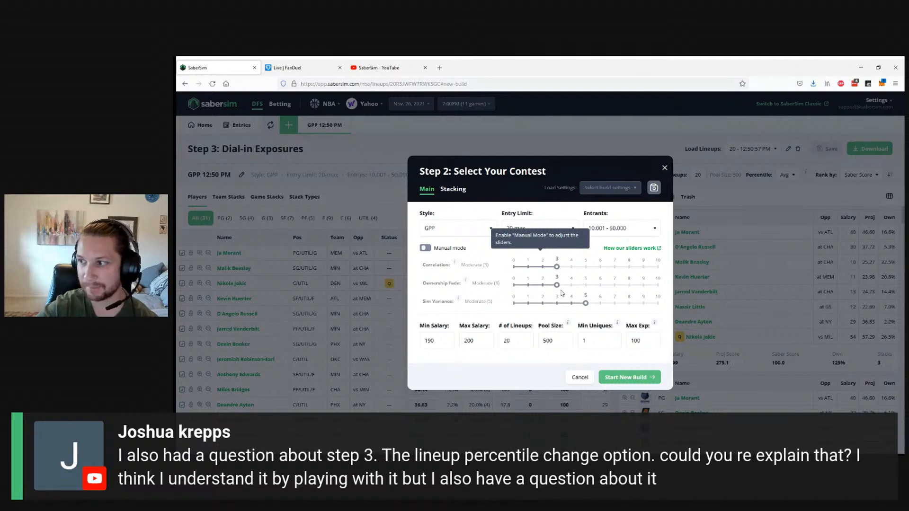
{"action": "left_click", "coordinate": [425, 132]}
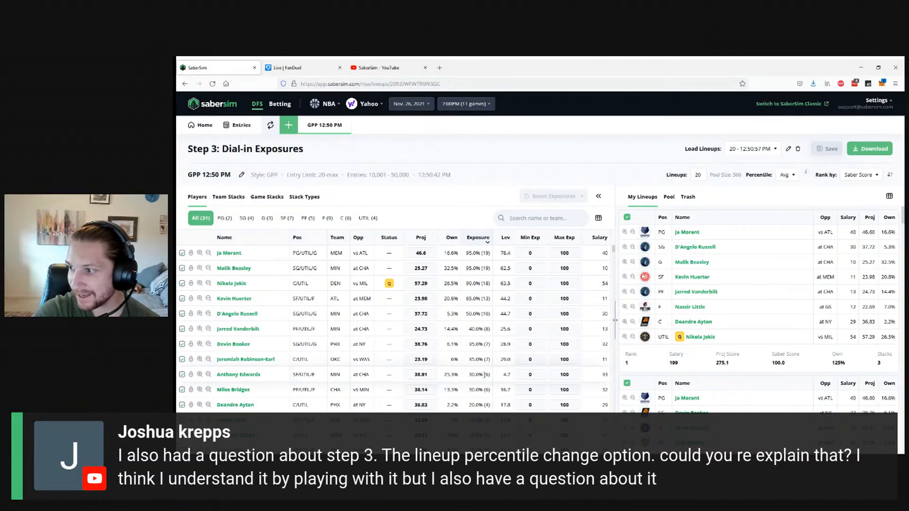
- Review the player exposures of the Yahoo GPP build and set the lineup percentile to 85th
{"action": "scroll", "coordinate": [483, 374], "scroll_direction": "down", "scroll_amount": 5}
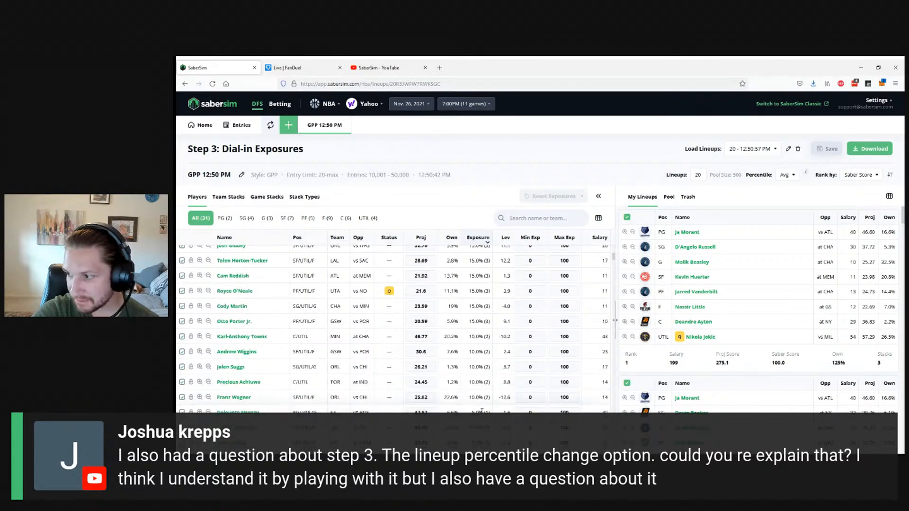
{"action": "scroll", "coordinate": [481, 411], "scroll_direction": "down", "scroll_amount": 1}
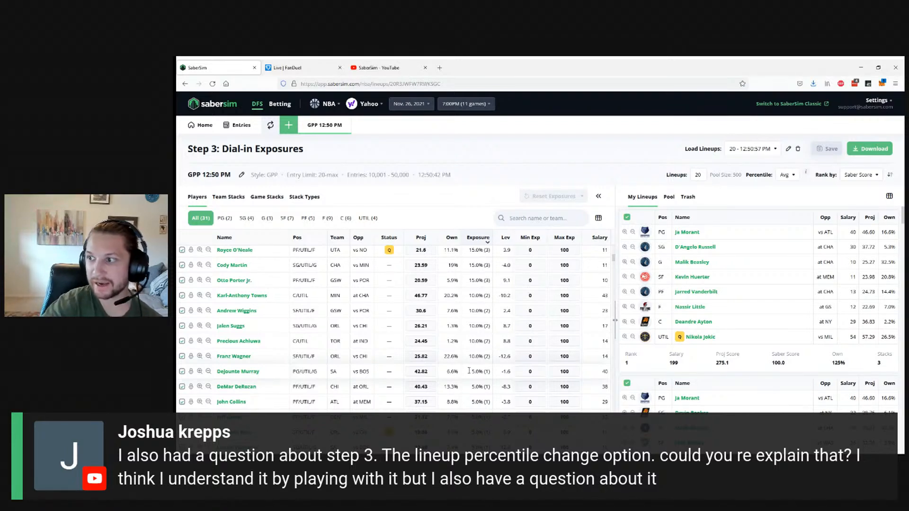
{"action": "scroll", "coordinate": [468, 370], "scroll_direction": "up", "scroll_amount": 5}
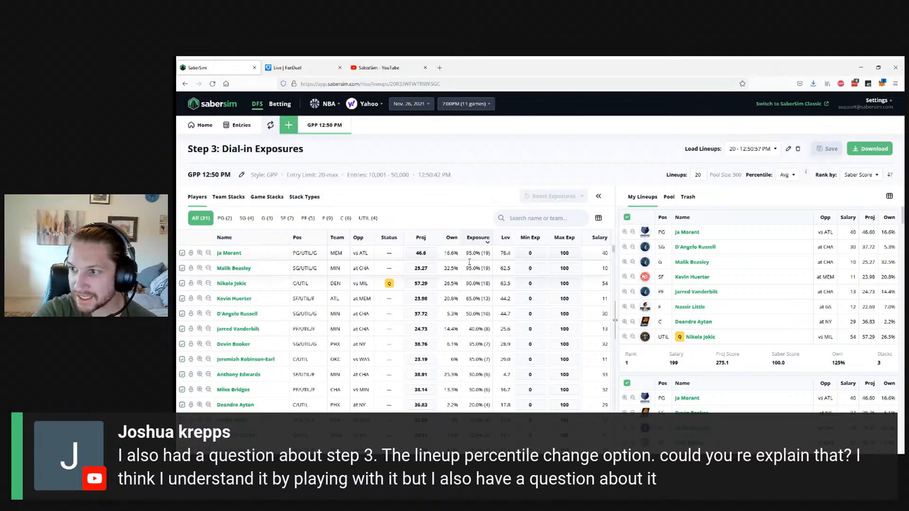
{"action": "scroll", "coordinate": [462, 322], "scroll_direction": "down", "scroll_amount": 5}
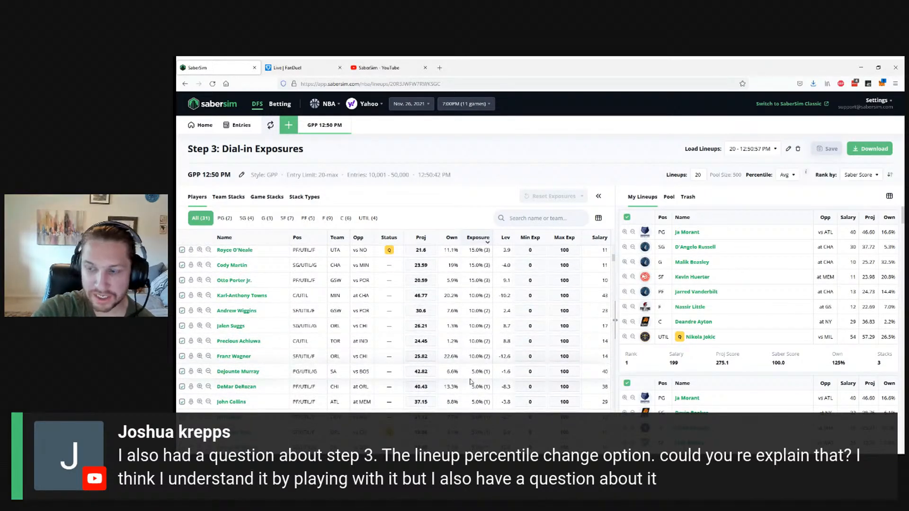
{"action": "scroll", "coordinate": [470, 381], "scroll_direction": "up", "scroll_amount": 5}
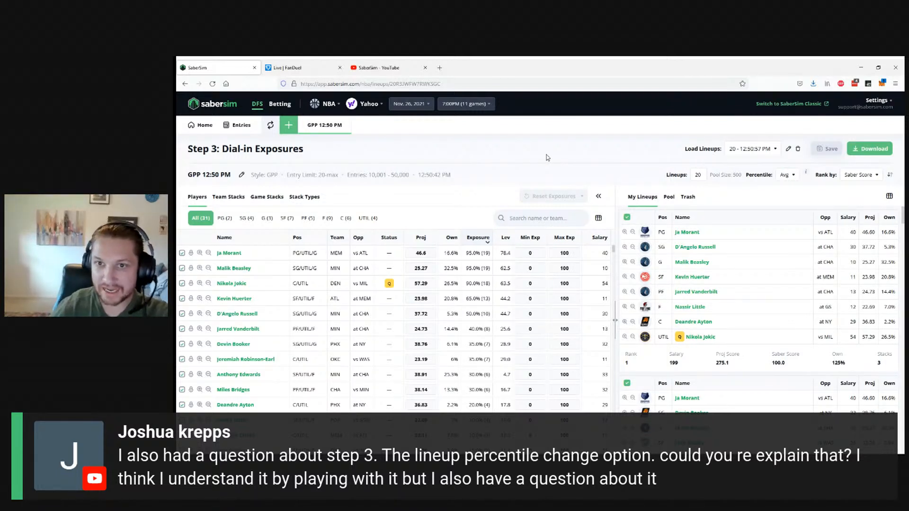
{"action": "left_click", "coordinate": [789, 177]}
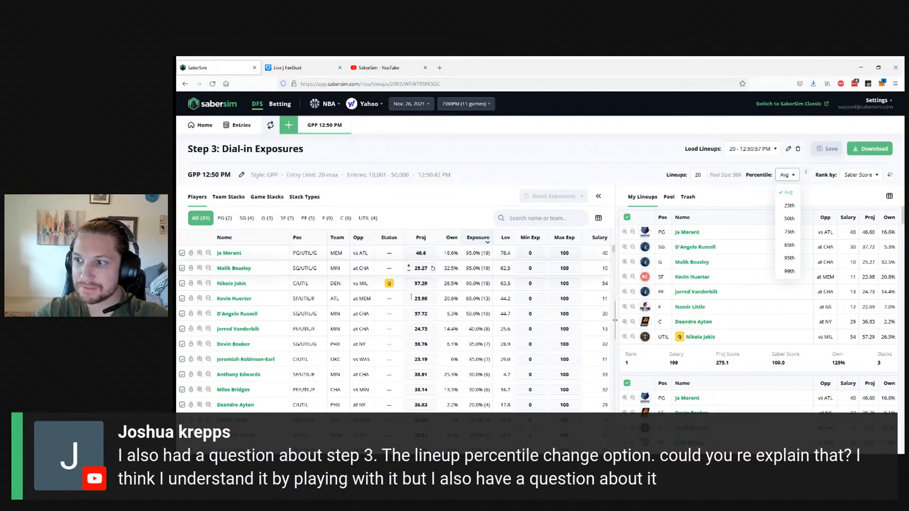
{"action": "left_click", "coordinate": [791, 248]}
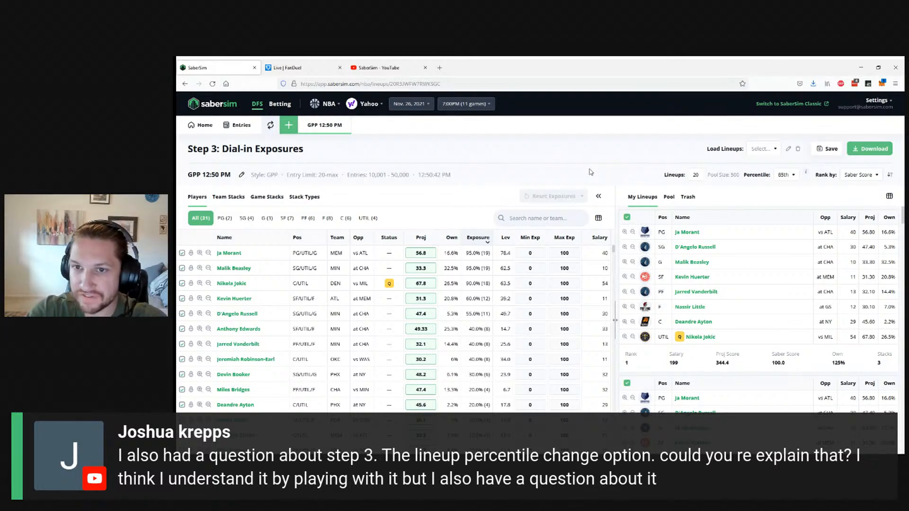
- View Ja Morant's simulated fantasy points distribution and close it
{"action": "left_click", "coordinate": [230, 253]}
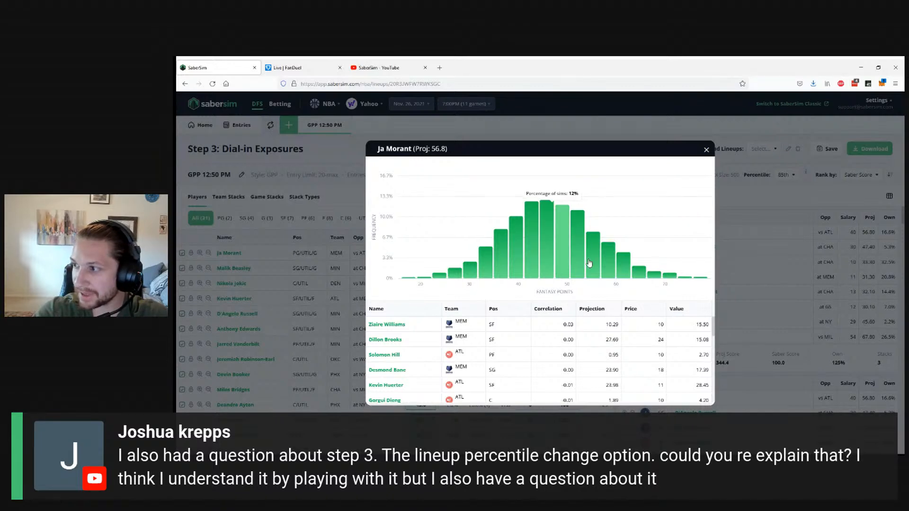
{"action": "left_click", "coordinate": [326, 152]}
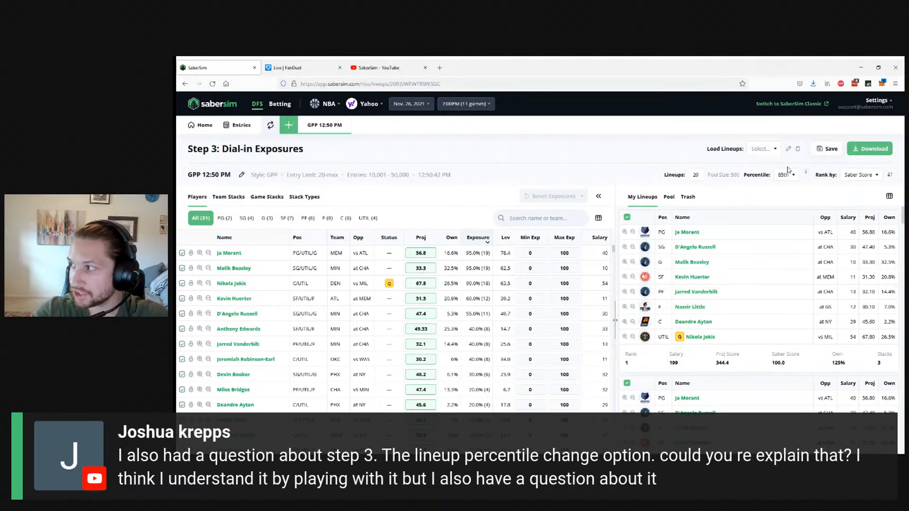
- Examine the percentile setting, the first lineup's projection score and Ja Morant's projection within that lineup
{"action": "mouse_move", "coordinate": [806, 171]}
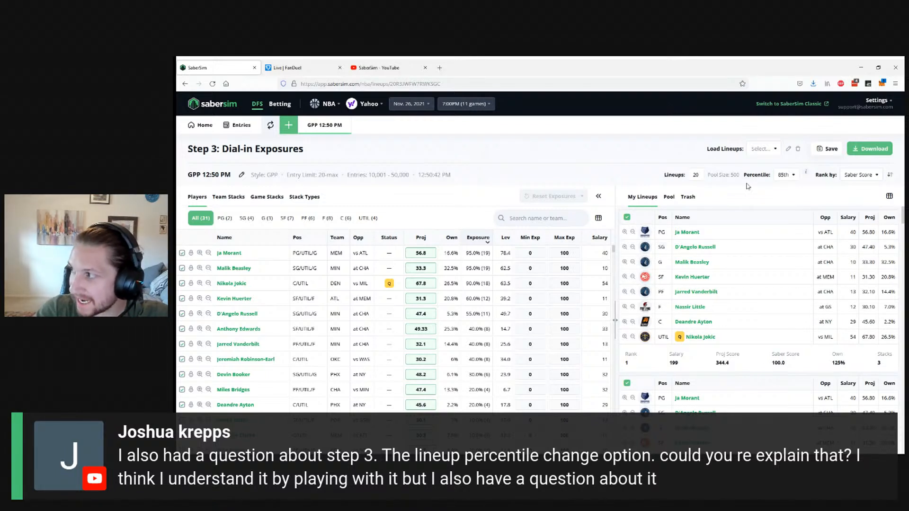
{"action": "left_click_drag", "start_coordinate": [715, 362], "coordinate": [725, 362]}
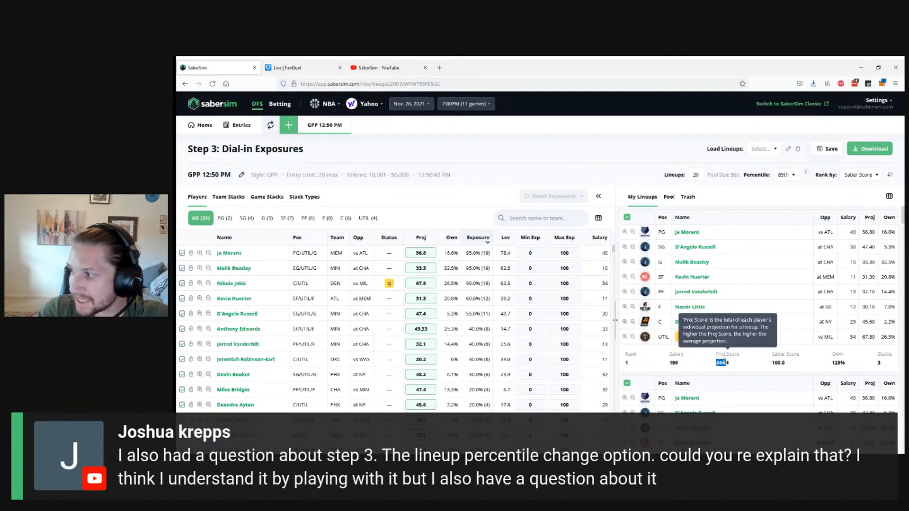
{"action": "left_click", "coordinate": [725, 362]}
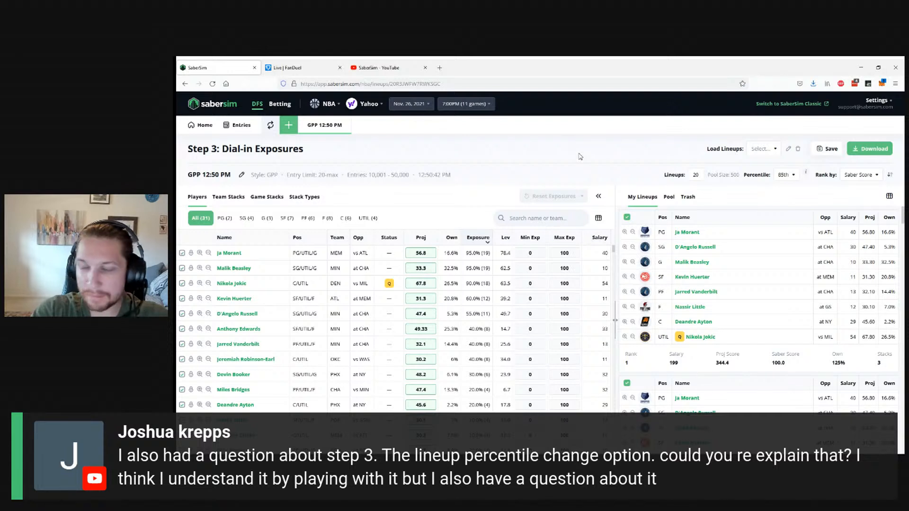
{"action": "mouse_move", "coordinate": [730, 365]}
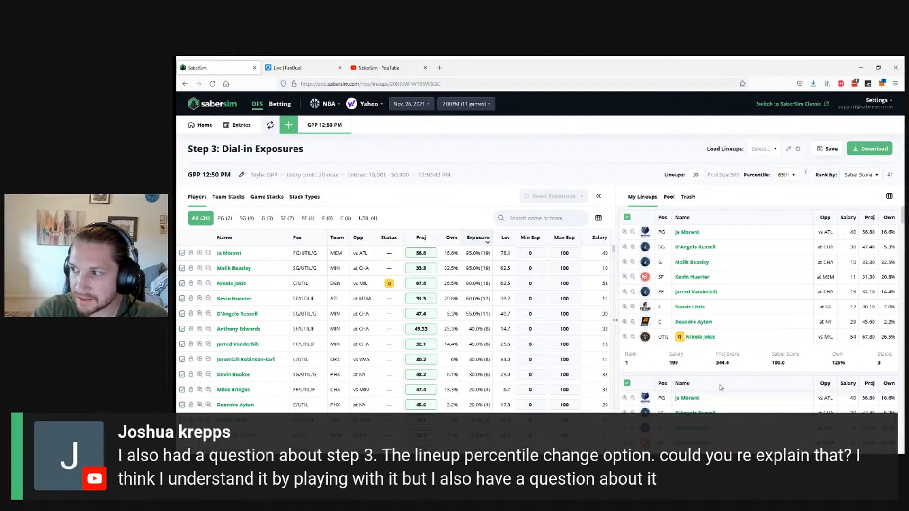
{"action": "scroll", "coordinate": [720, 397], "scroll_direction": "down", "scroll_amount": 3}
{"action": "scroll", "coordinate": [721, 398], "scroll_direction": "up", "scroll_amount": 3}
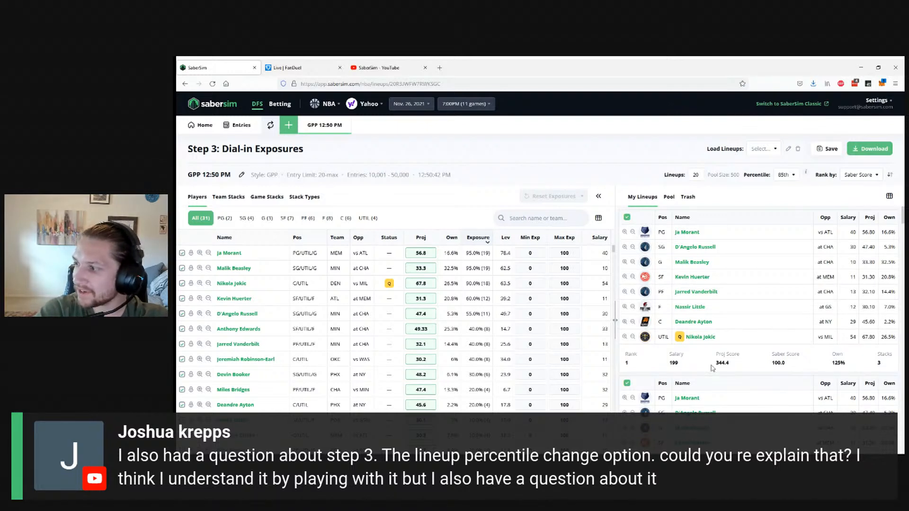
{"action": "left_click_drag", "start_coordinate": [713, 364], "coordinate": [736, 371]}
{"action": "left_click", "coordinate": [729, 368]}
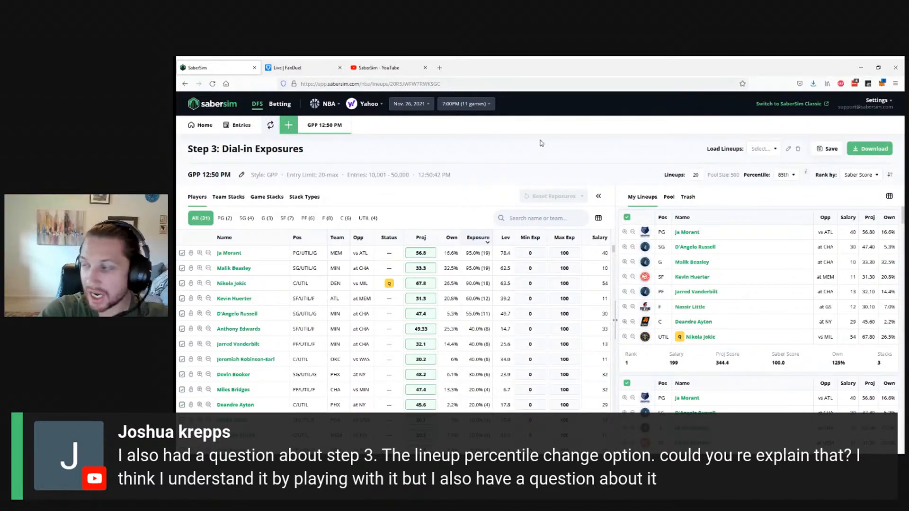
{"action": "left_click_drag", "start_coordinate": [861, 233], "coordinate": [868, 235]}
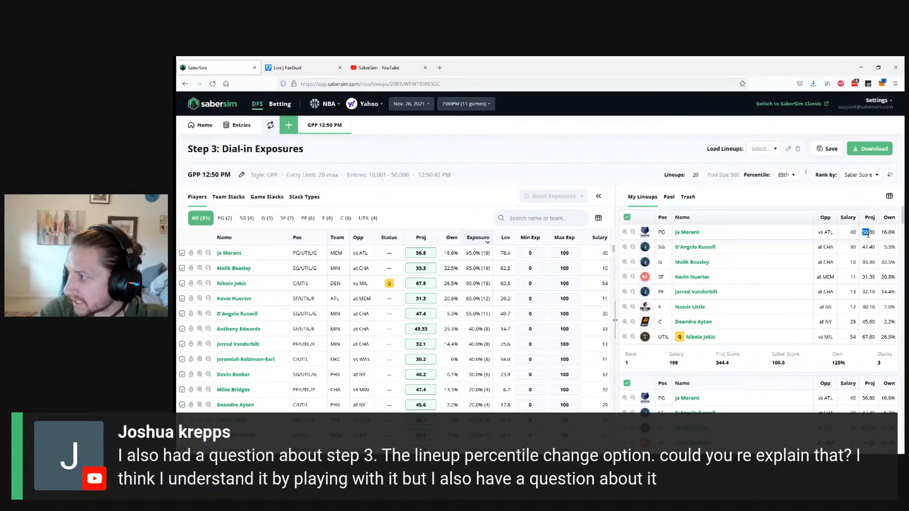
{"action": "left_click", "coordinate": [868, 235]}
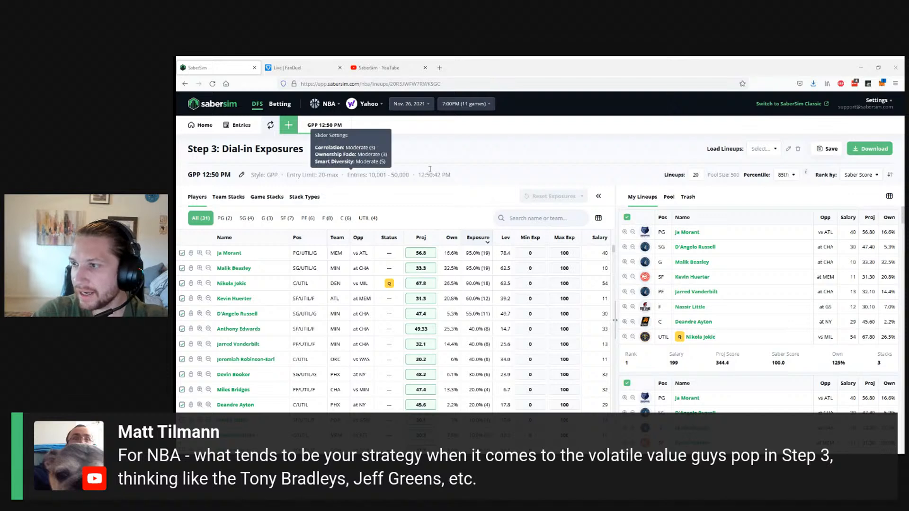
- Switch the site to DraftKings and choose the 7:00PM (11 games) - Main slate
{"action": "left_click", "coordinate": [368, 108]}
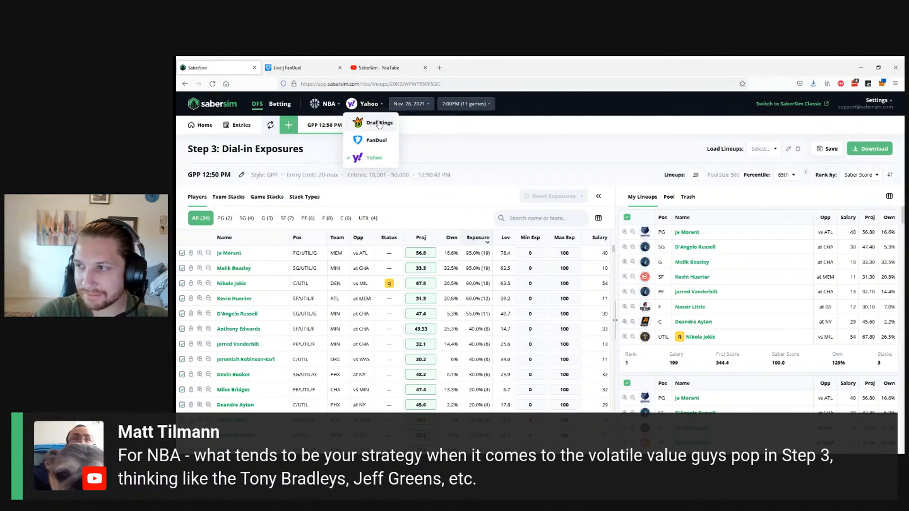
{"action": "left_click", "coordinate": [378, 124]}
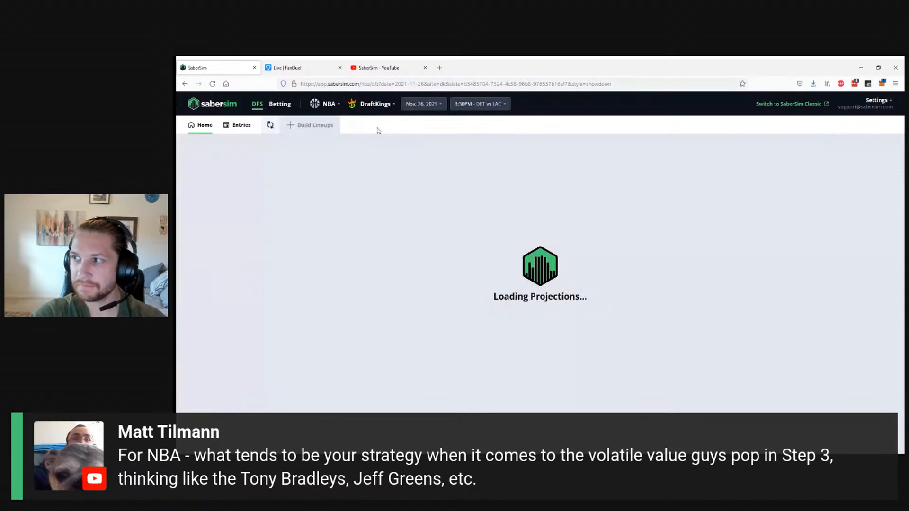
{"action": "left_click", "coordinate": [458, 107]}
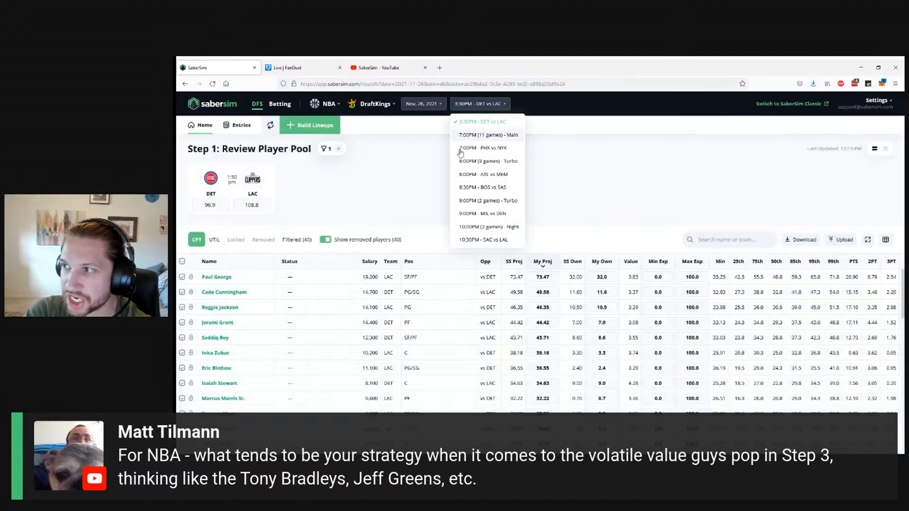
{"action": "left_click", "coordinate": [475, 134]}
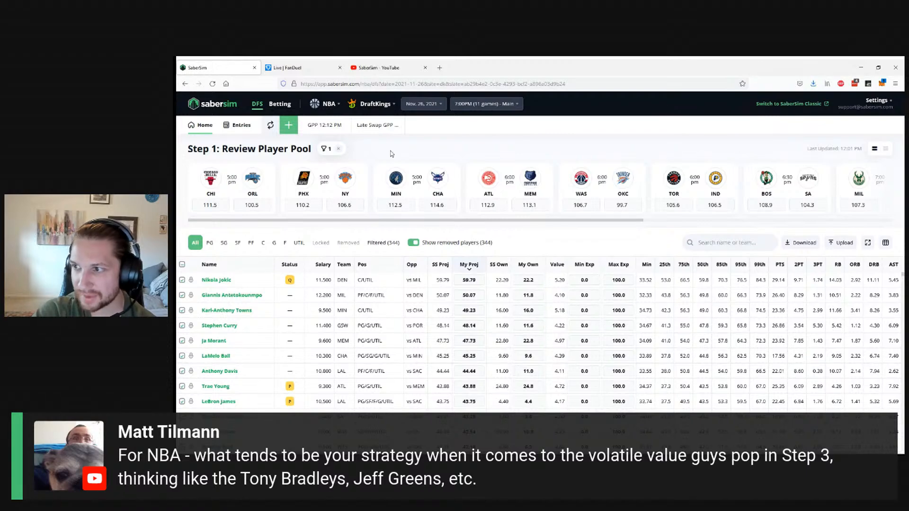
- Sort the DraftKings player pool by Value, and re-sort it by My Own ownership
{"action": "left_click", "coordinate": [557, 265]}
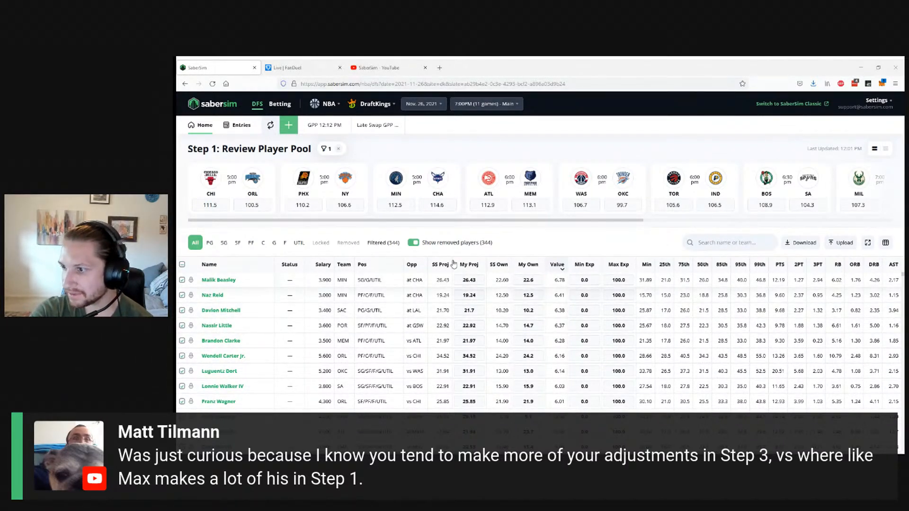
{"action": "mouse_move", "coordinate": [434, 189]}
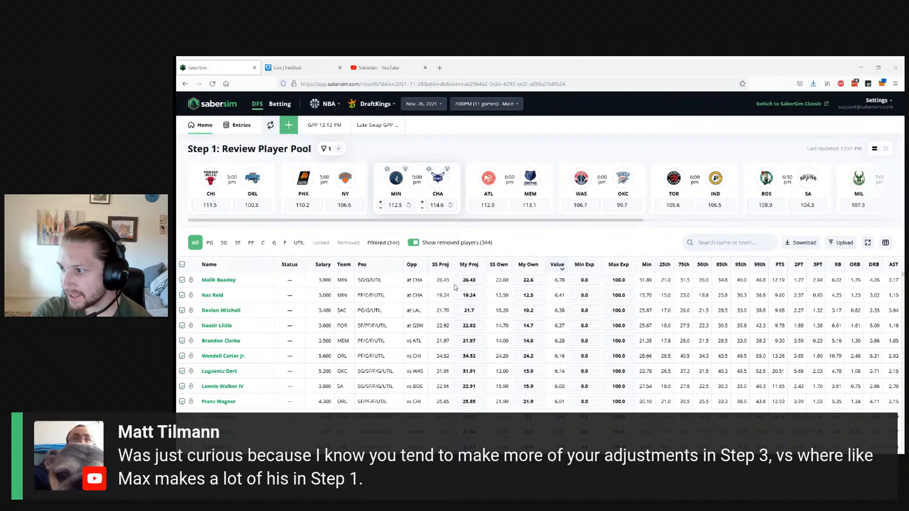
{"action": "left_click", "coordinate": [530, 265]}
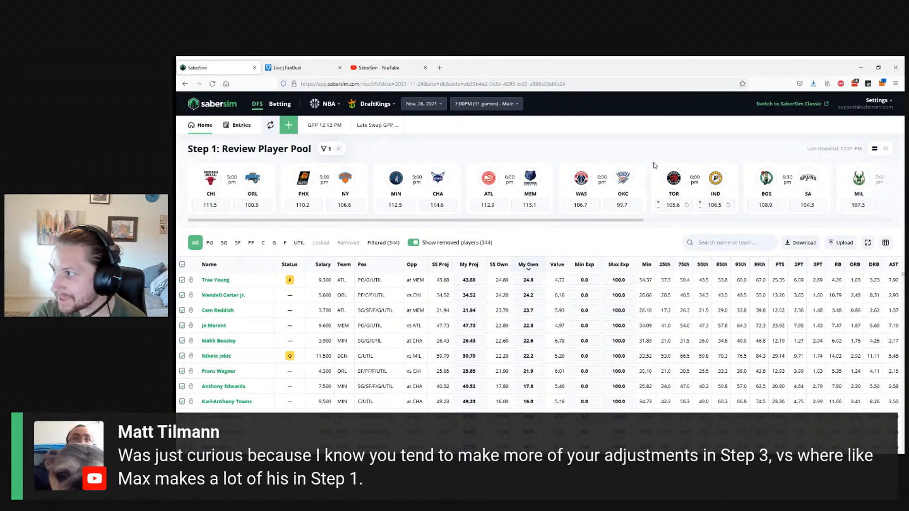
- Filter the player pool to Toronto's players, check their projections and ownership, and remove the team filter
{"action": "left_click", "coordinate": [682, 170]}
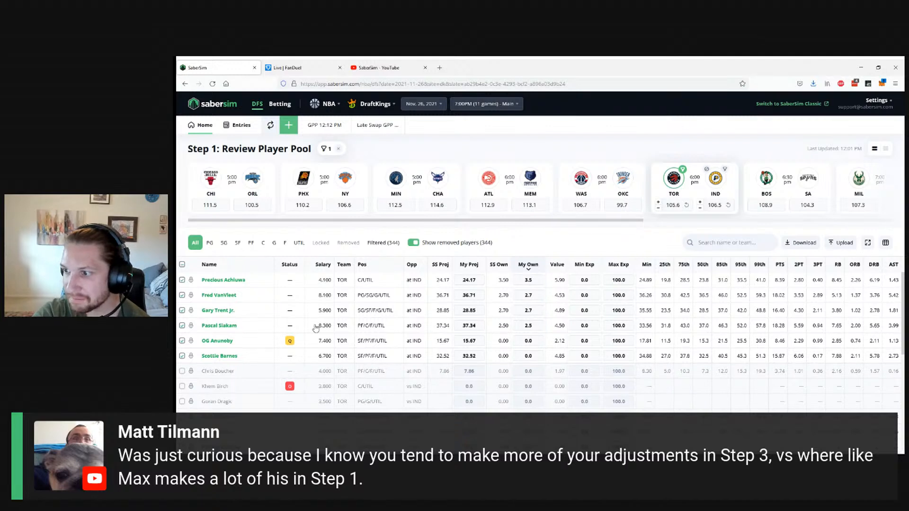
{"action": "mouse_move", "coordinate": [480, 342]}
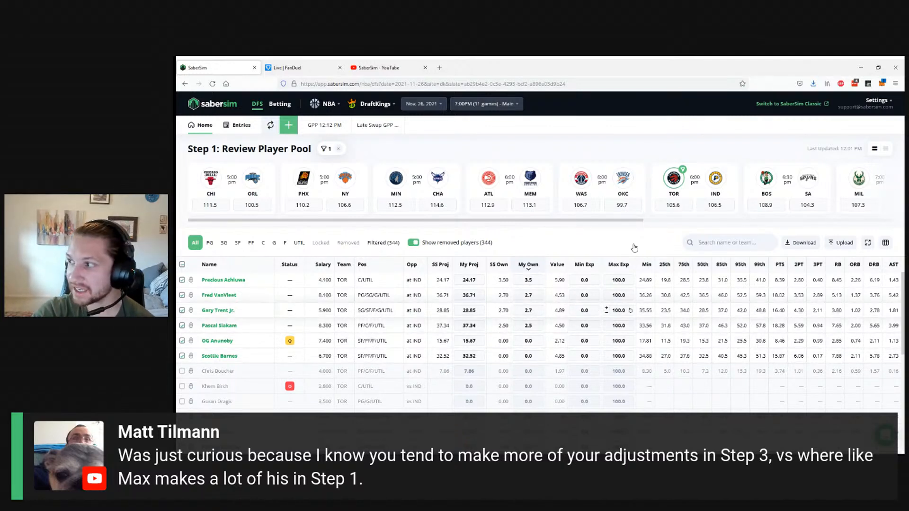
{"action": "mouse_move", "coordinate": [685, 182]}
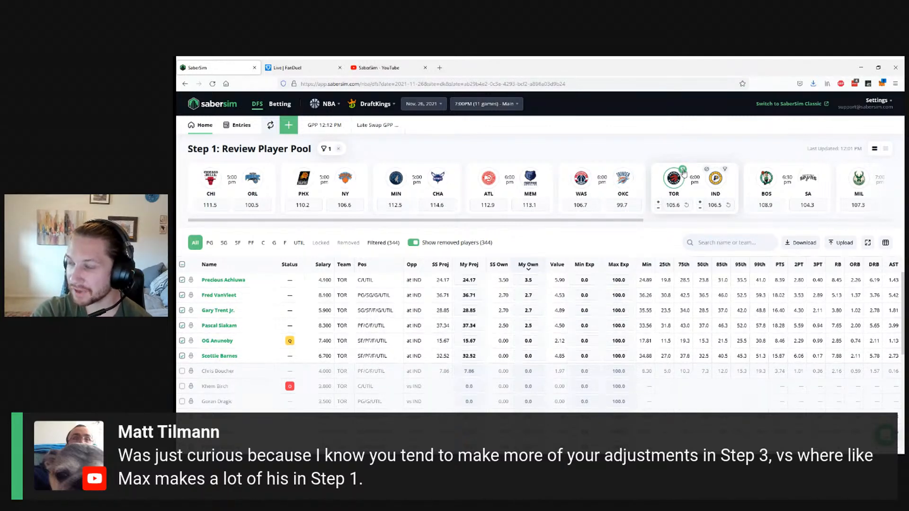
{"action": "mouse_move", "coordinate": [502, 169]}
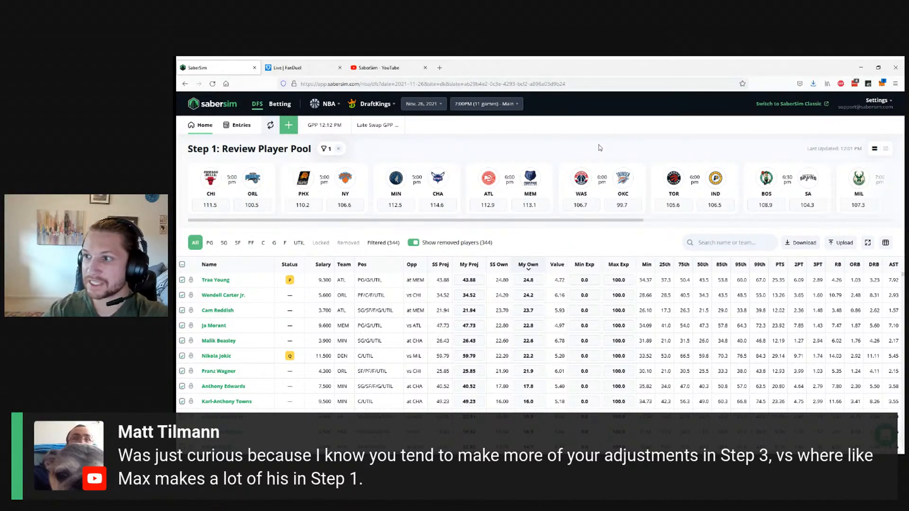
- Open the GPP 12:12 PM build and reset its exposure settings
{"action": "mouse_move", "coordinate": [407, 204]}
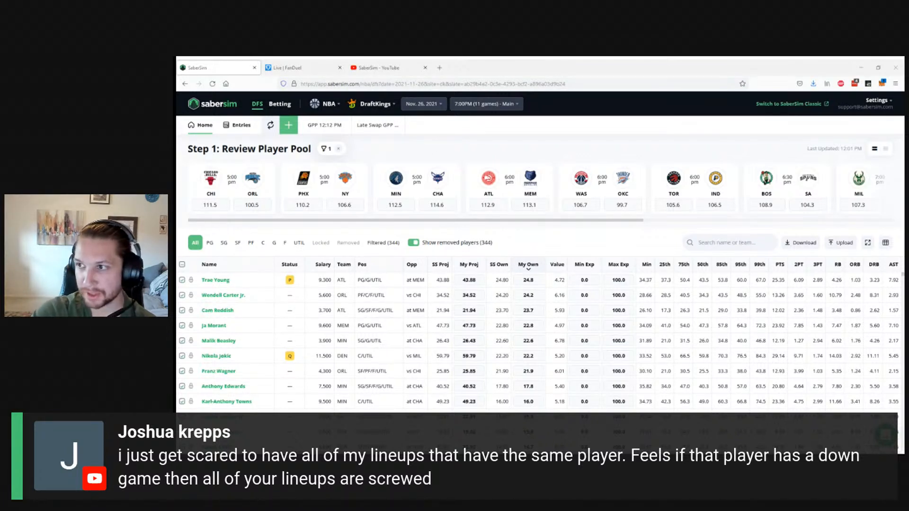
{"action": "left_click", "coordinate": [324, 125]}
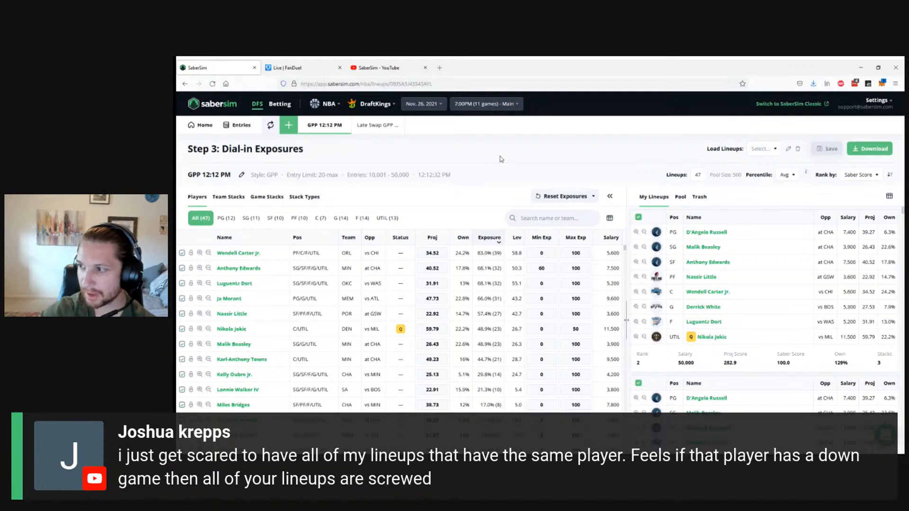
{"action": "left_click", "coordinate": [549, 196]}
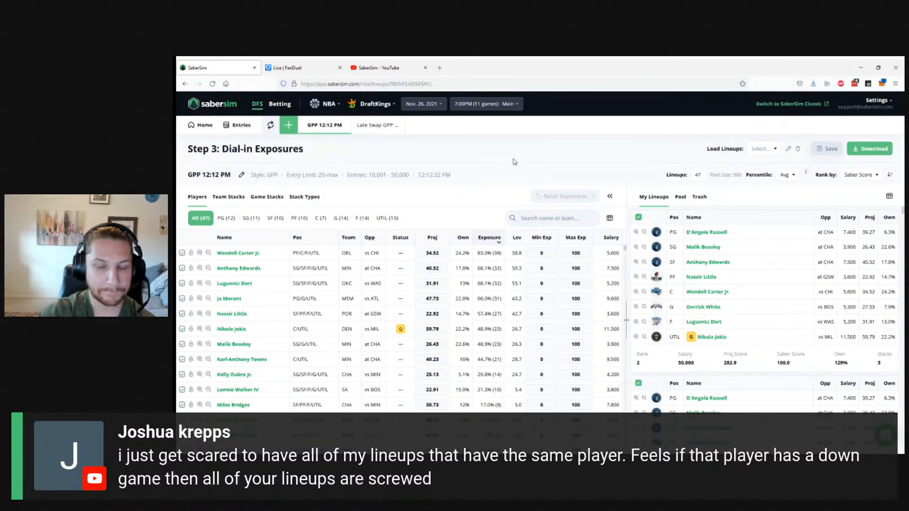